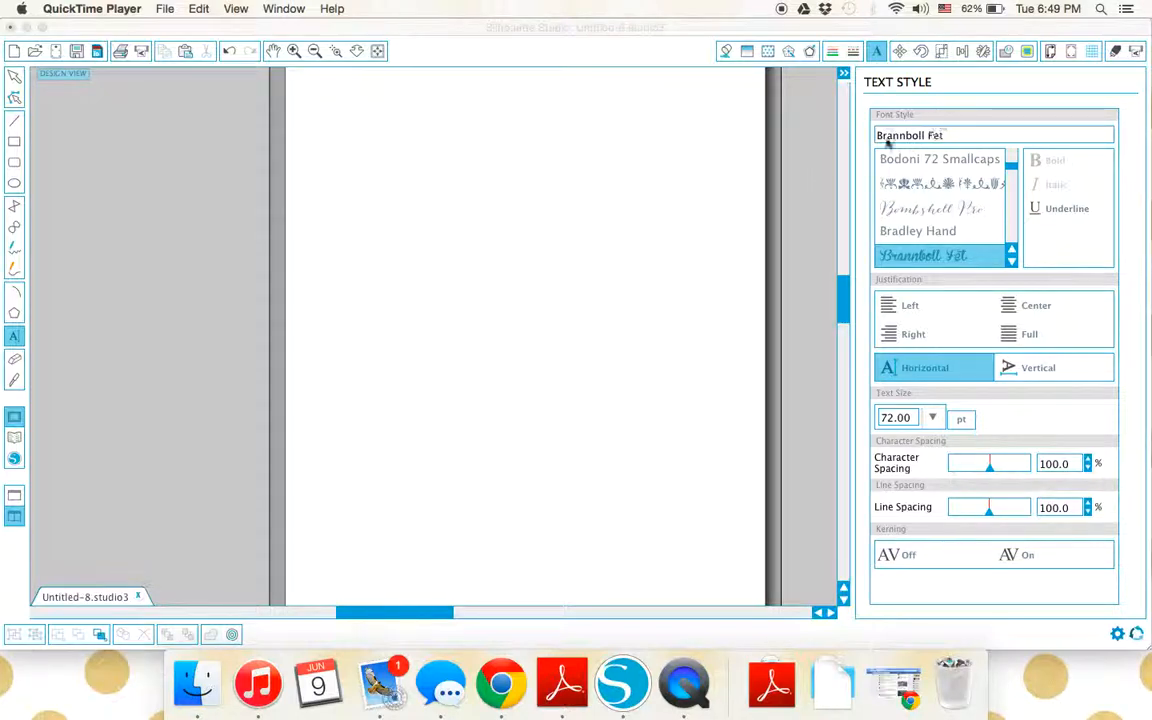
# Add the text "Silhouette" in the Brannboll Fet font on the upper part of the page
pyautogui.click(15, 335)
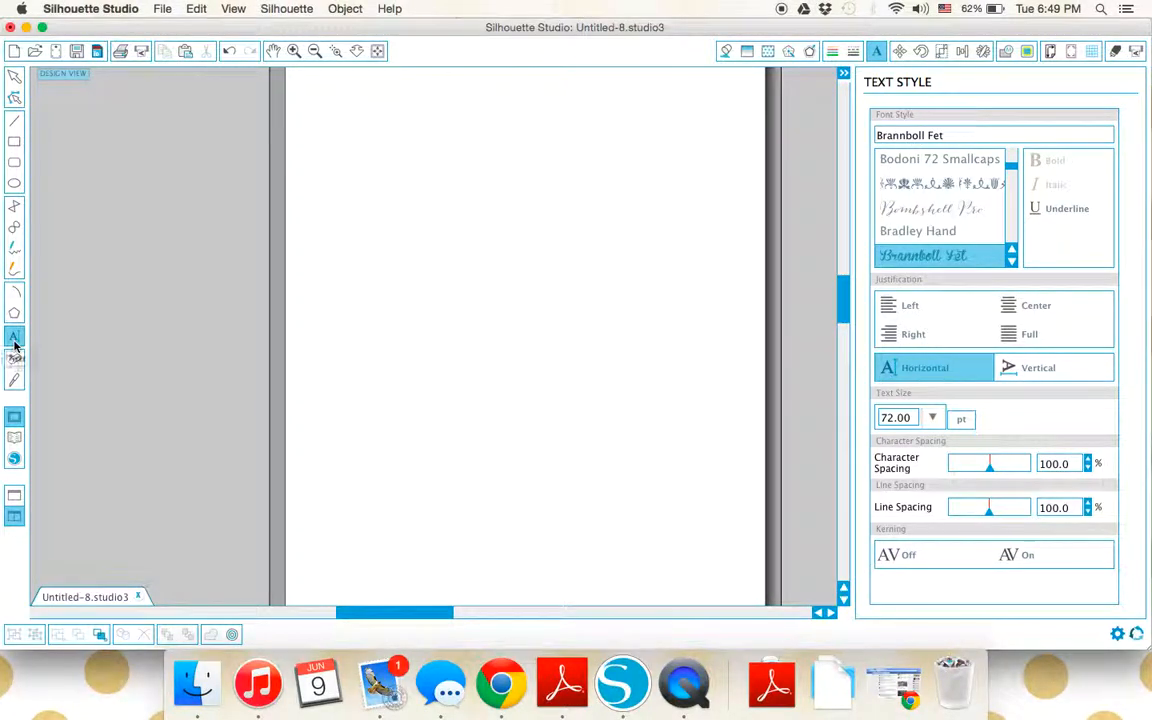
pyautogui.click(446, 259)
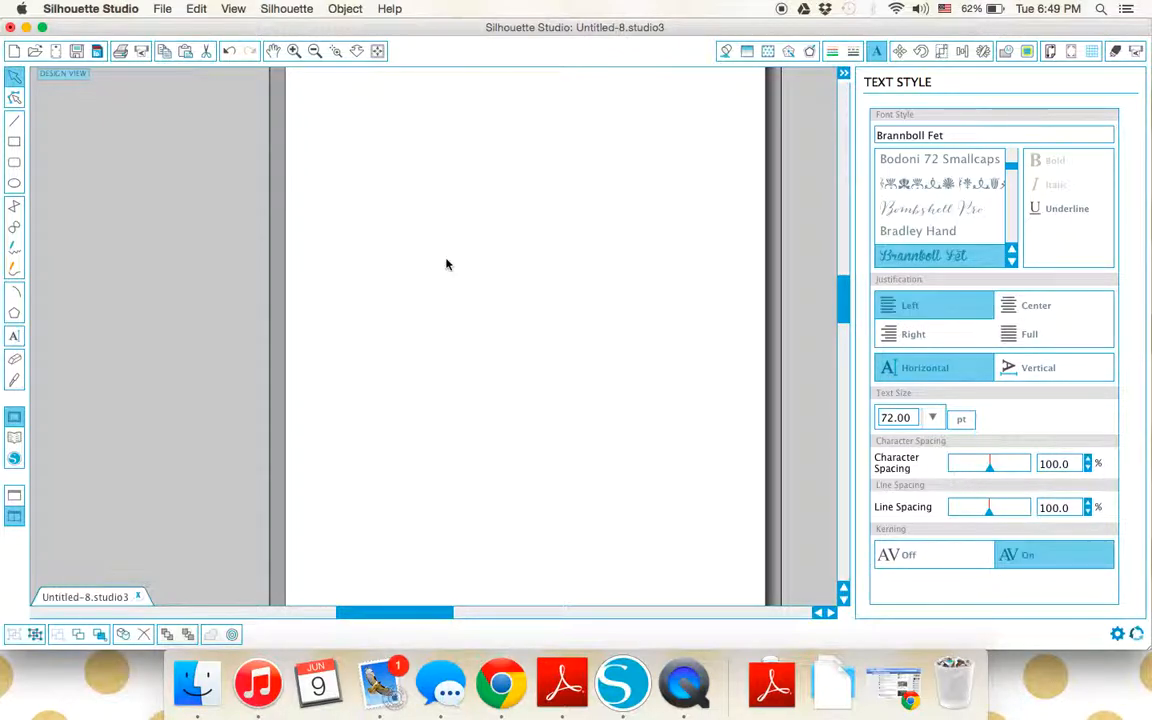
pyautogui.write('Si')
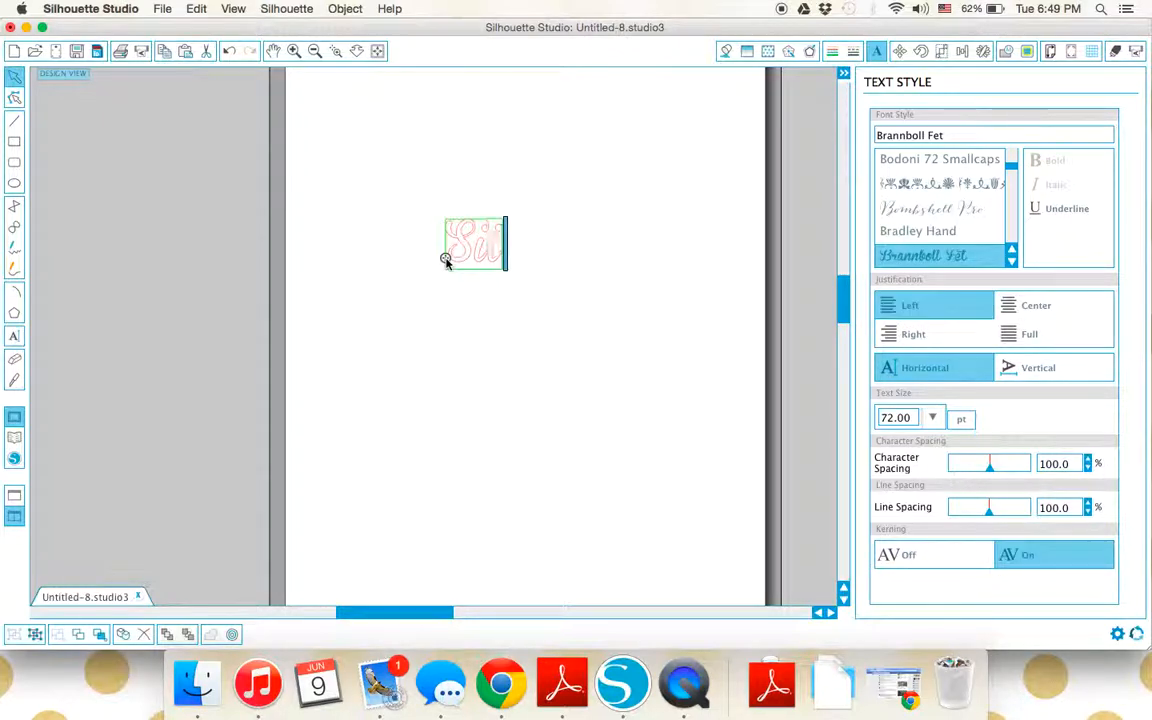
pyautogui.write('lhouette')
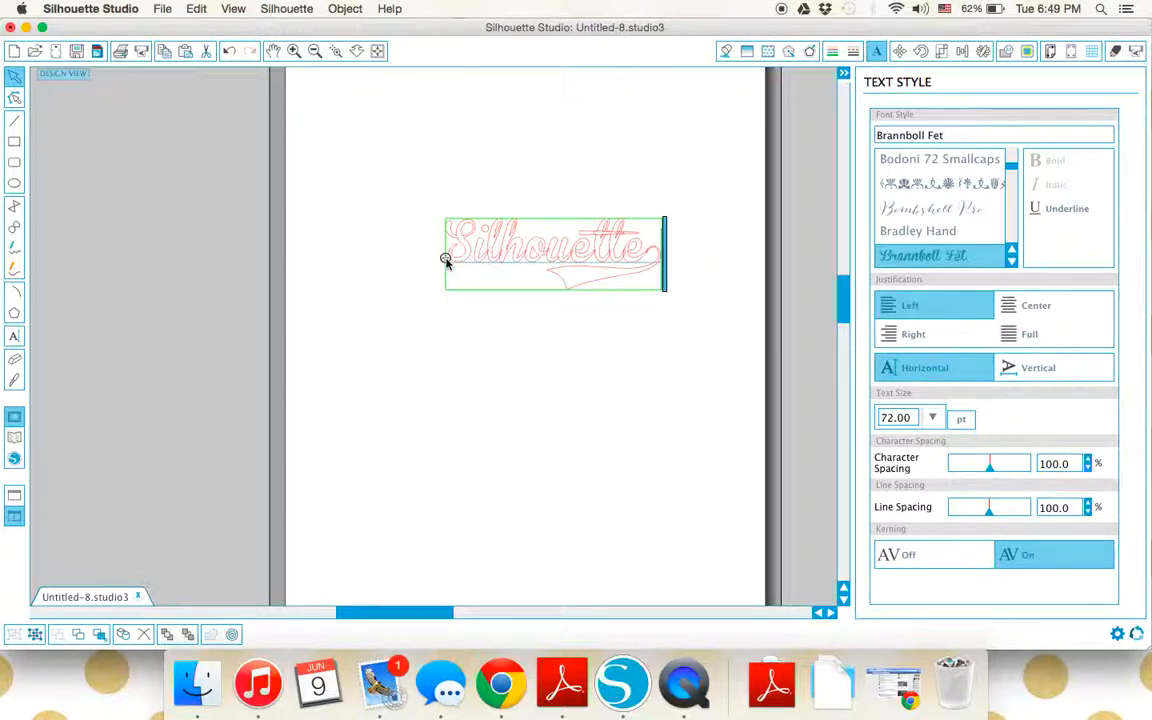
# Try the "[" and "]" tail glyphs at the end of "Silhouette" and remove each one
pyautogui.write('[')
pyautogui.press('BackSpace')
pyautogui.write(']')
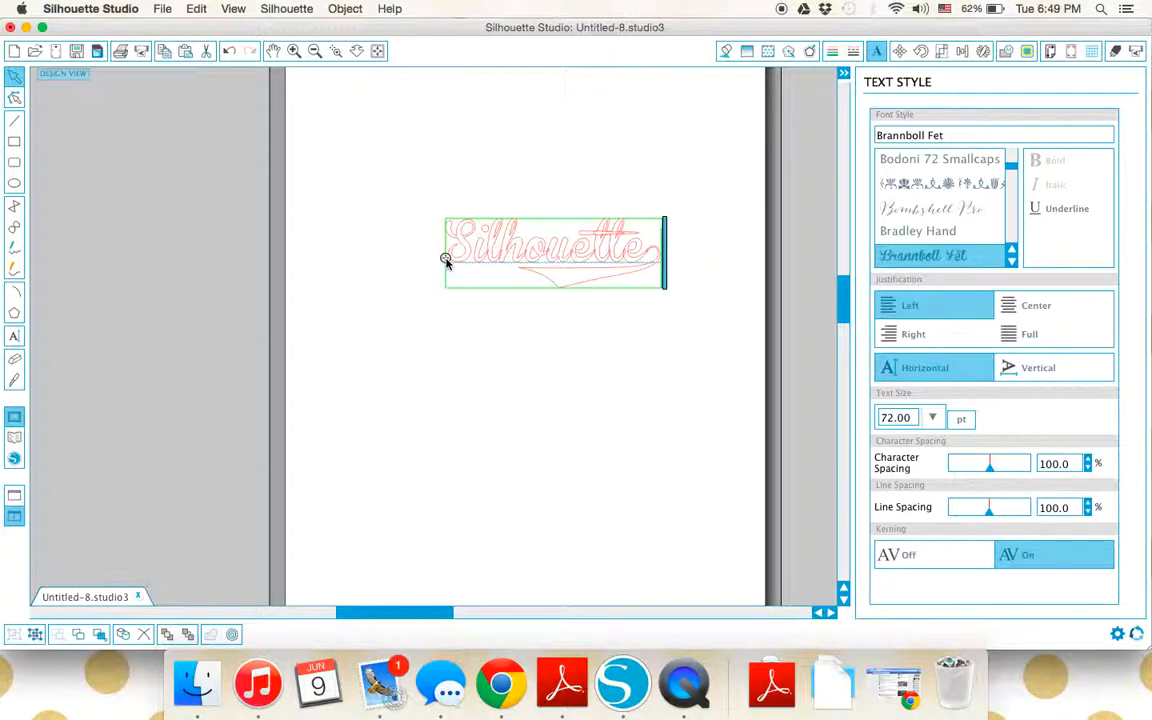
pyautogui.press('BackSpace')
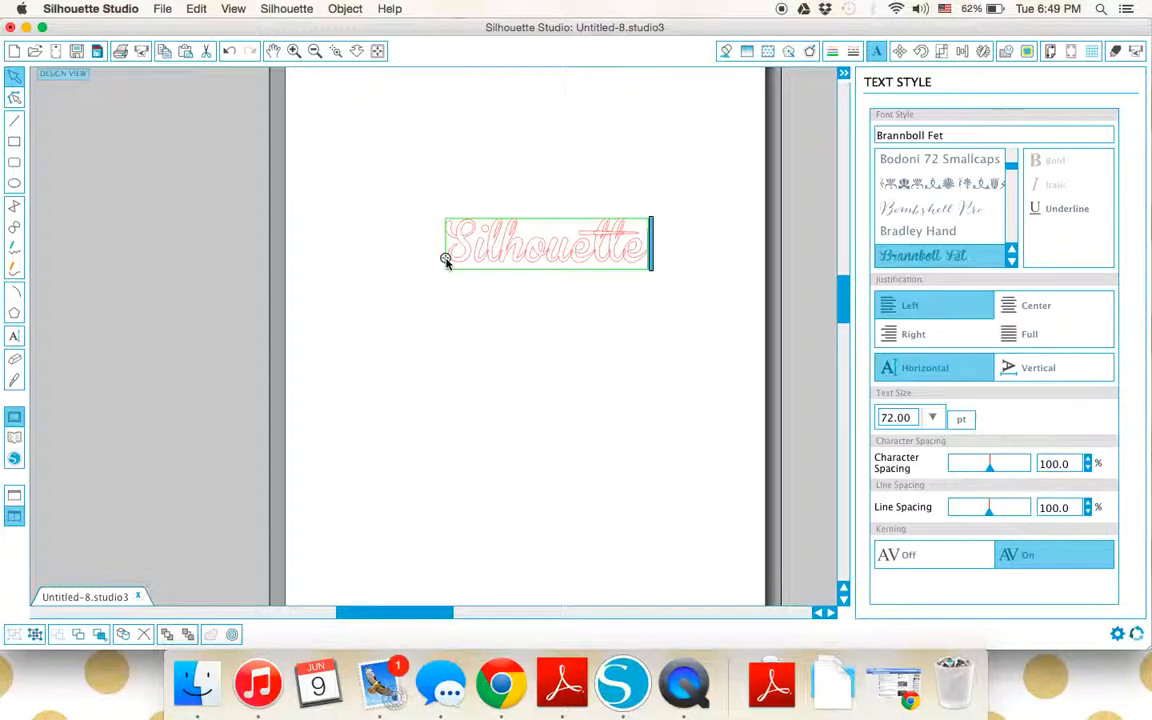
# Weld the letters of the "Silhouette" text into one shape
pyautogui.click(506, 285)
pyautogui.click(532, 257)
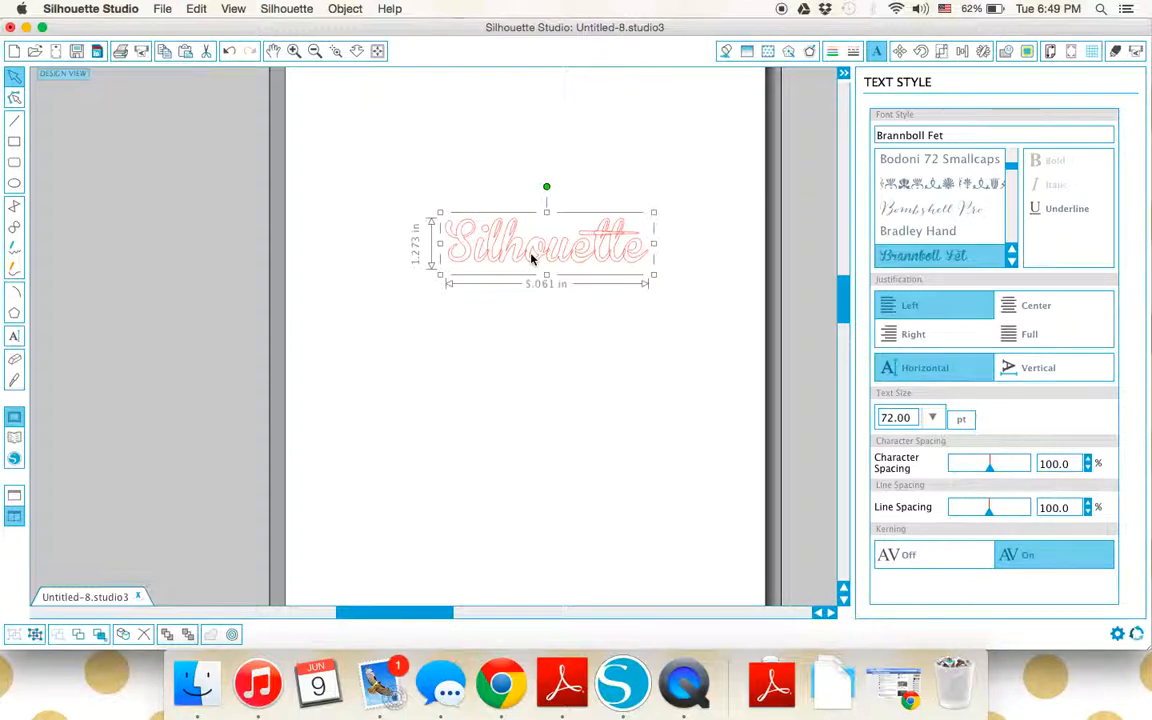
pyautogui.rightClick(620, 222)
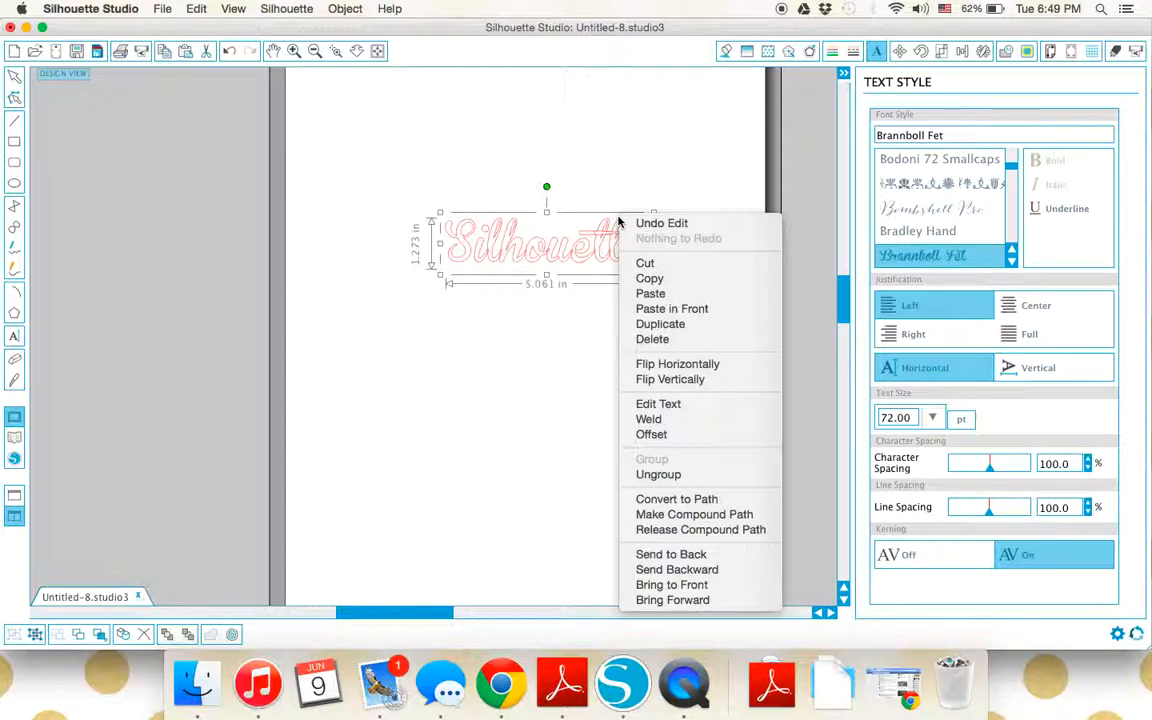
pyautogui.click(673, 428)
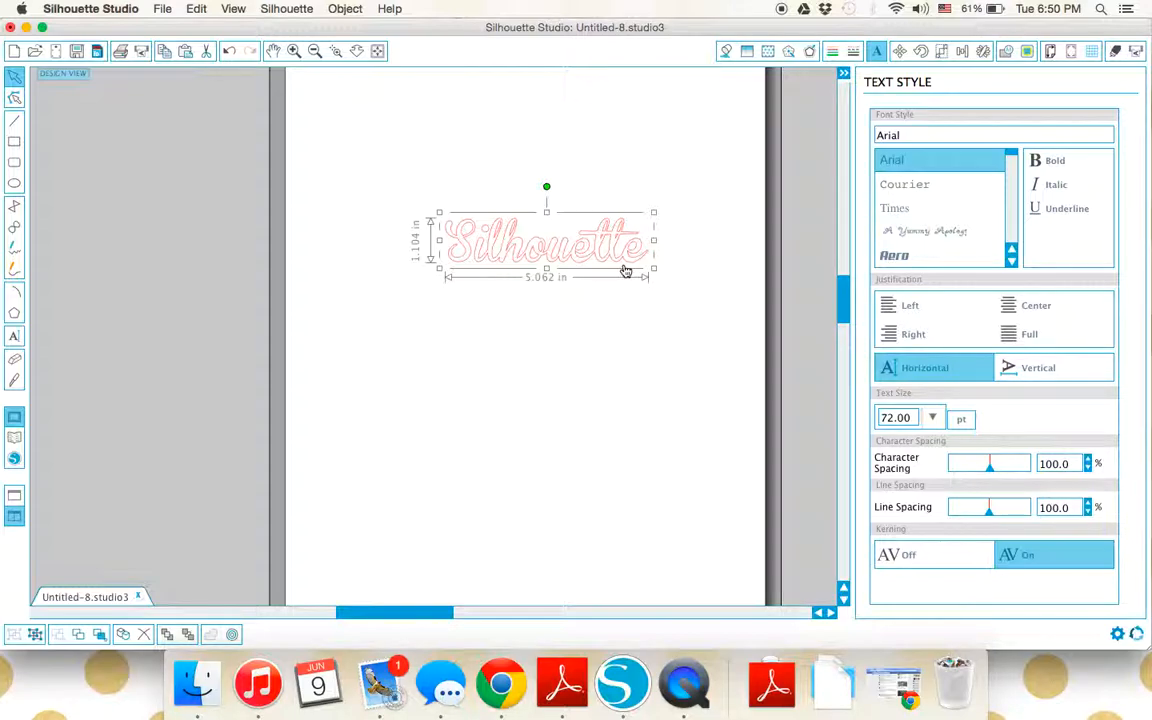
# Move the welded word toward the page's upper left and enlarge it to about 7.26 in wide
pyautogui.moveTo(625, 271); pyautogui.dragTo(514, 209)
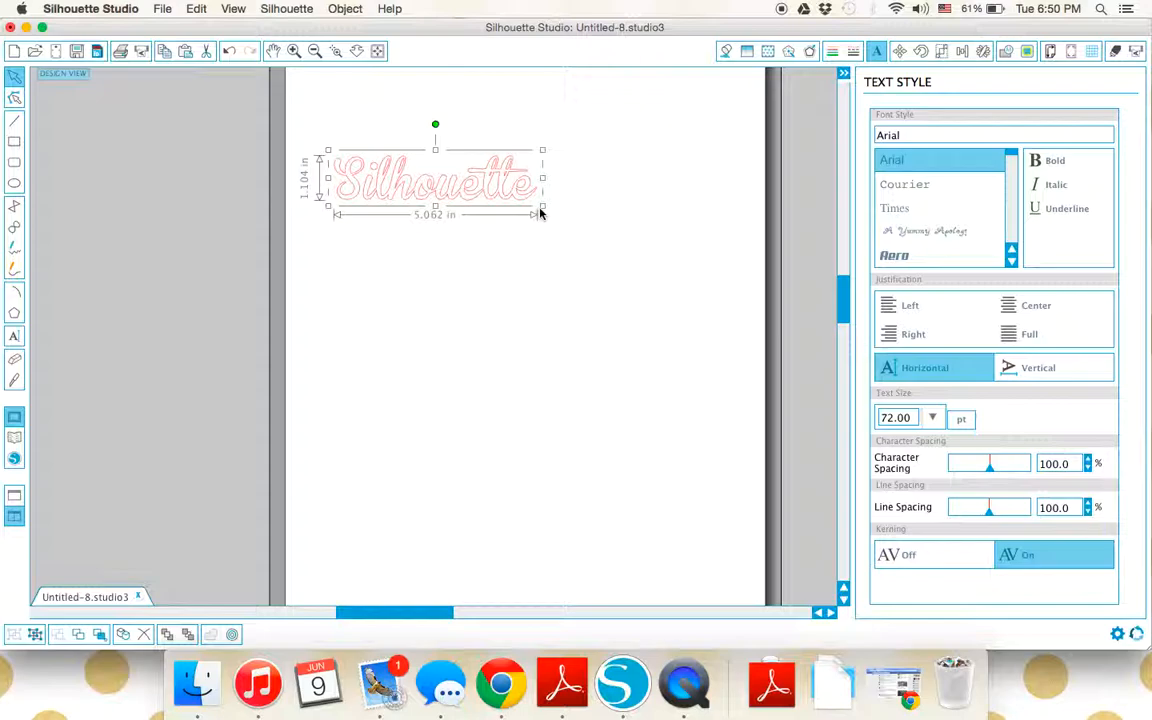
pyautogui.moveTo(541, 207); pyautogui.dragTo(656, 298)
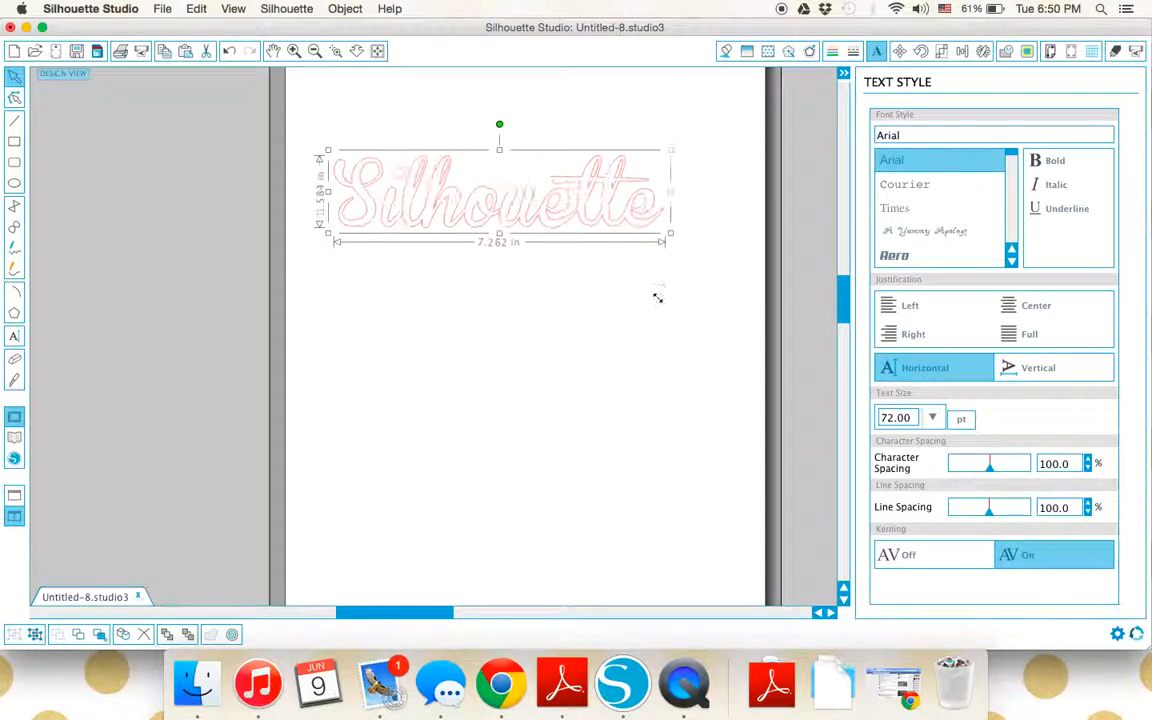
pyautogui.click(658, 303)
# Add the text "STUDIO" in the Pottery Barn font below the "Silhouette" word
pyautogui.scroll(2, 658, 303)
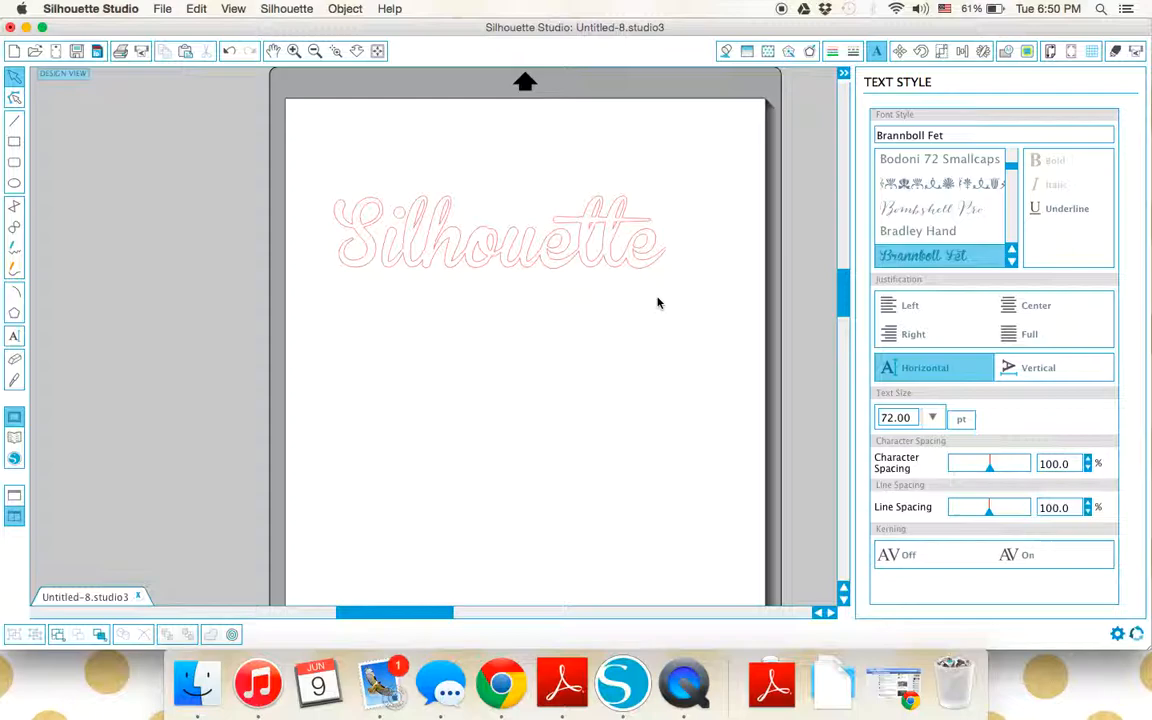
pyautogui.click(14, 336)
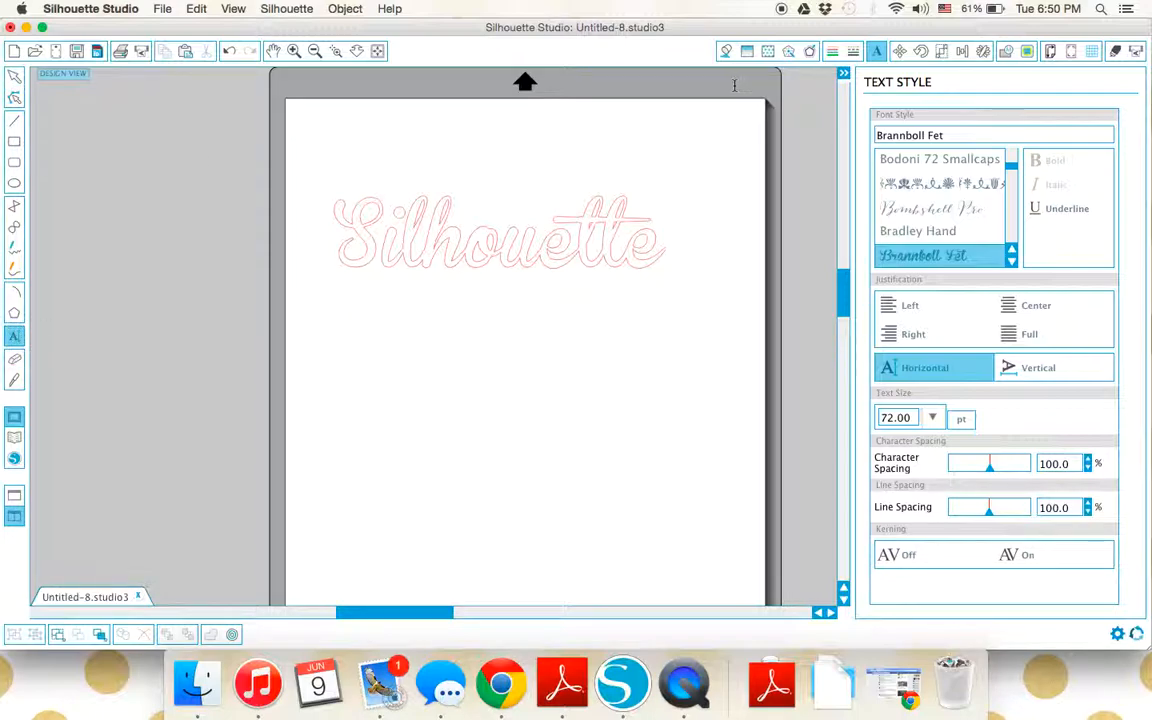
pyautogui.click(895, 130)
pyautogui.write('pottery Barn')
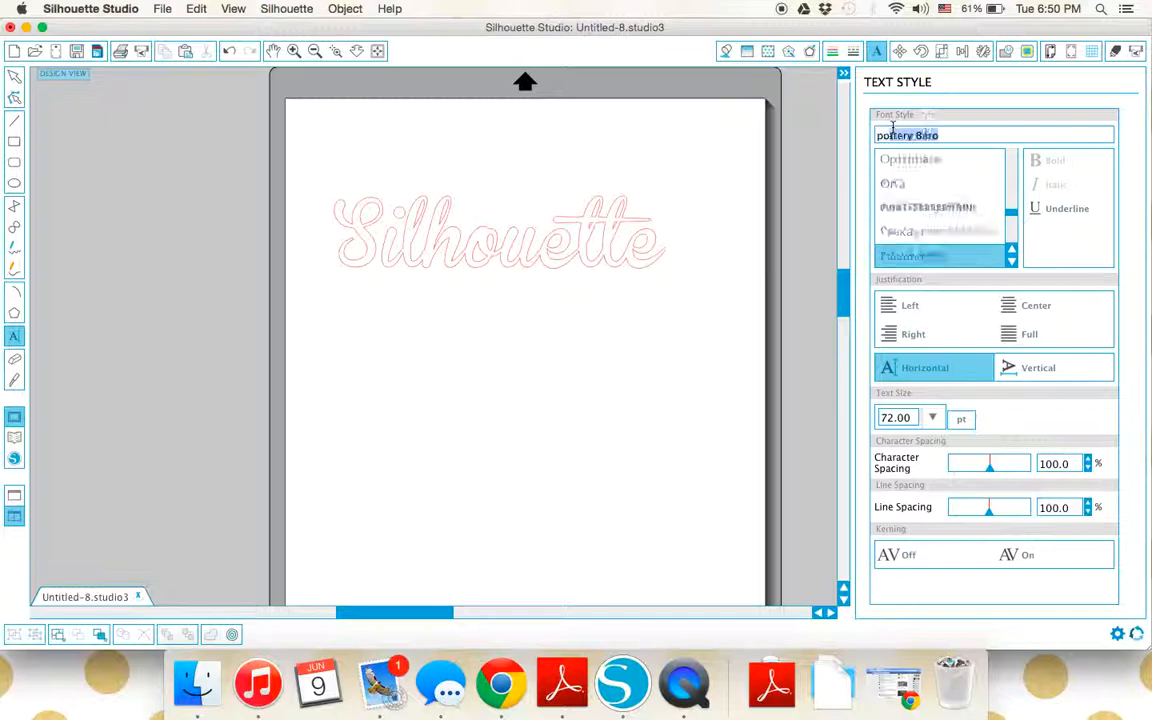
pyautogui.click(501, 398)
pyautogui.write('STUDIO')
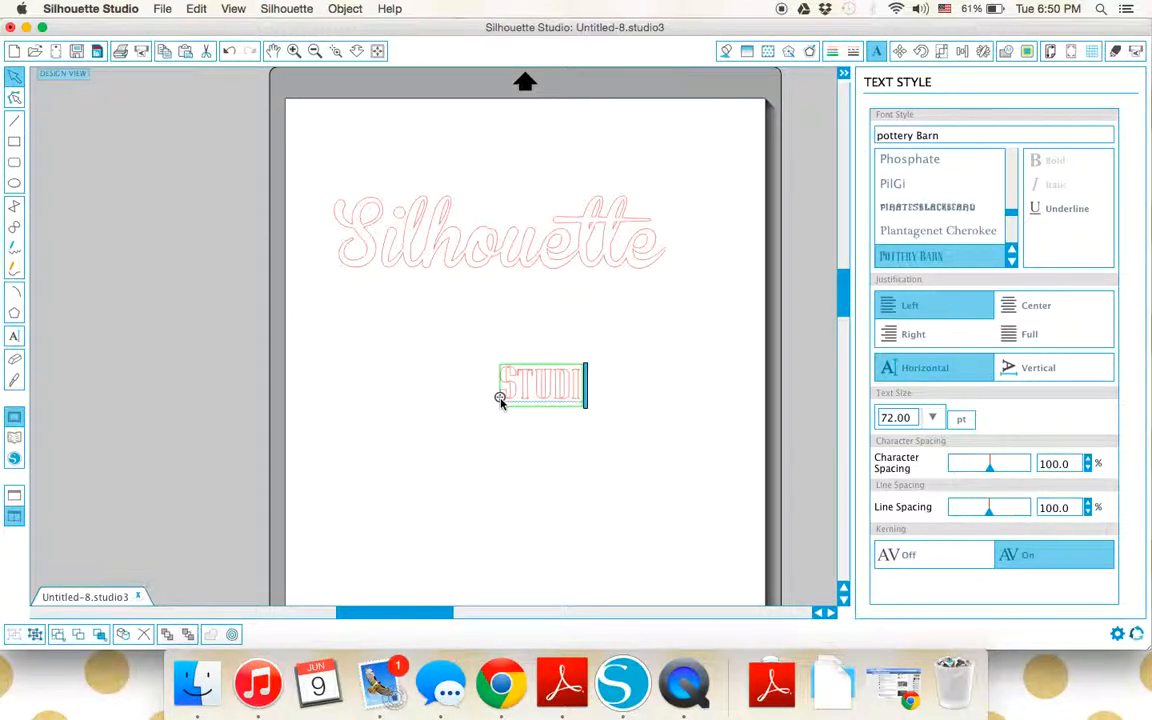
pyautogui.click(511, 441)
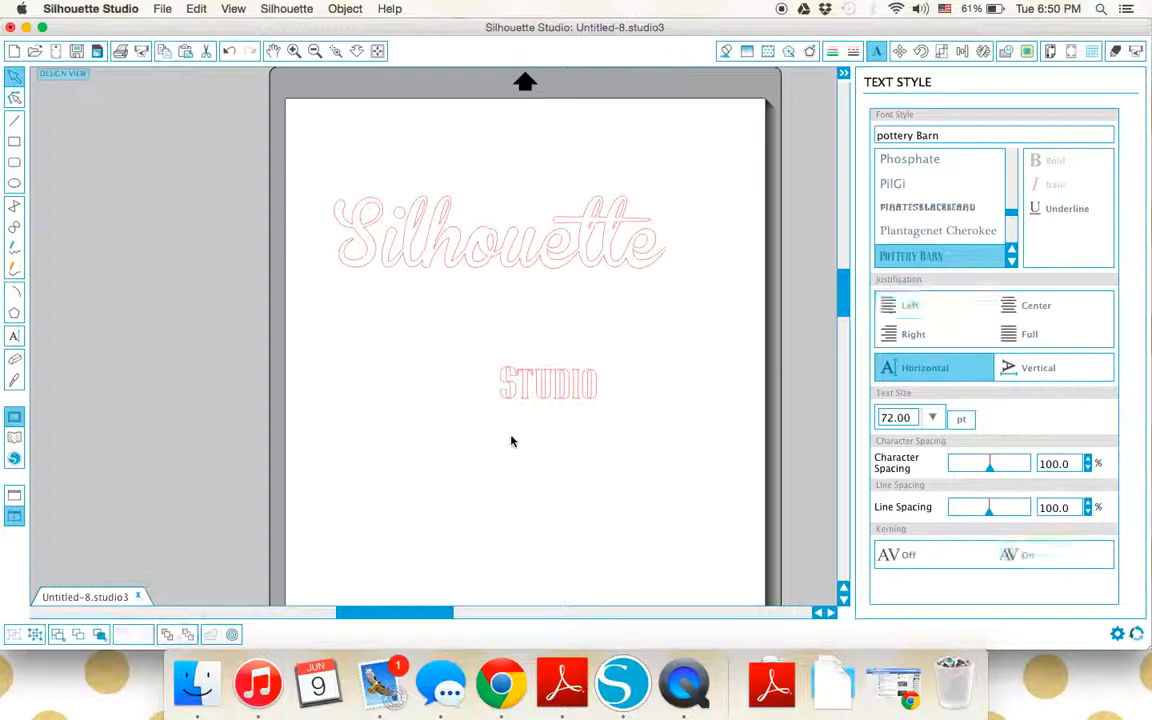
# Enlarge the "STUDIO" text to about 5.32 in wide and move it up beneath "Silhouette"
pyautogui.click(571, 398)
pyautogui.click(615, 425)
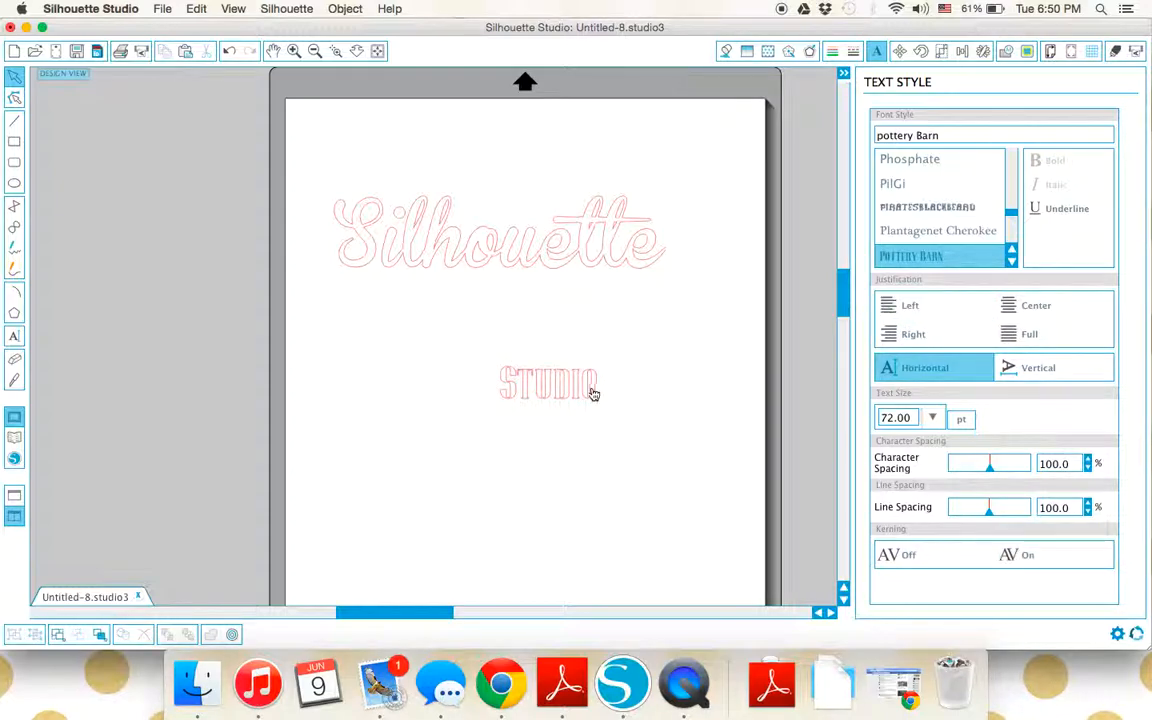
pyautogui.click(590, 390)
pyautogui.moveTo(605, 412); pyautogui.dragTo(715, 464)
pyautogui.moveTo(634, 440); pyautogui.dragTo(604, 393)
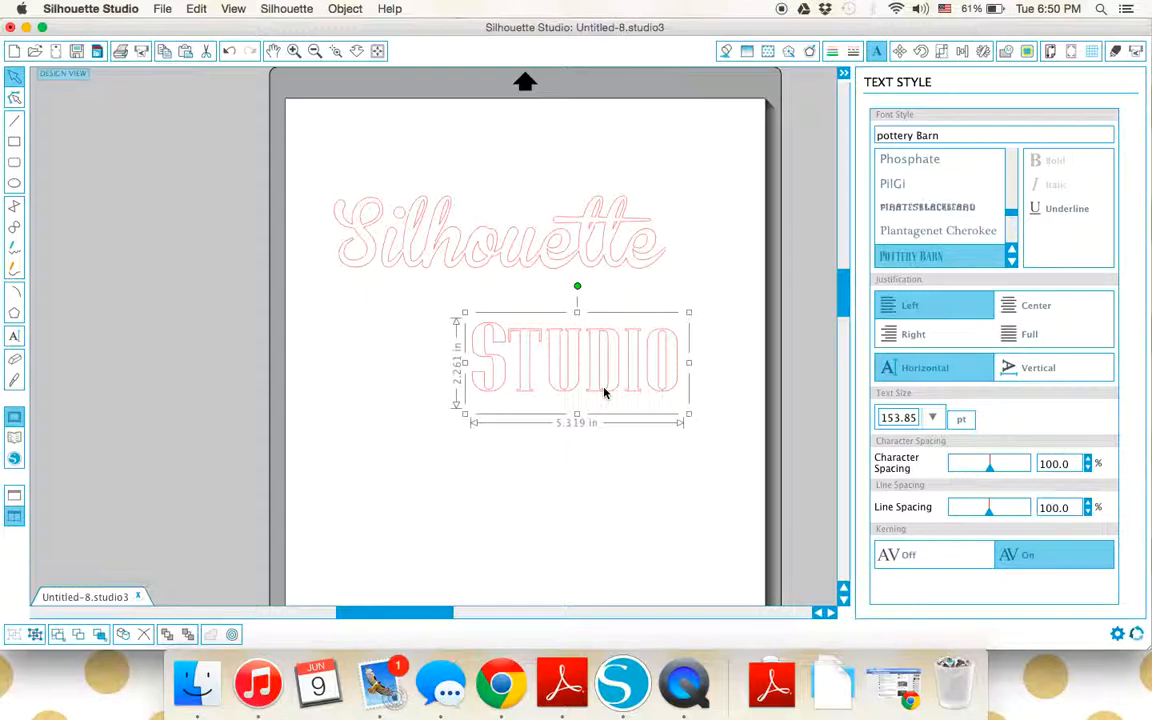
pyautogui.click(604, 424)
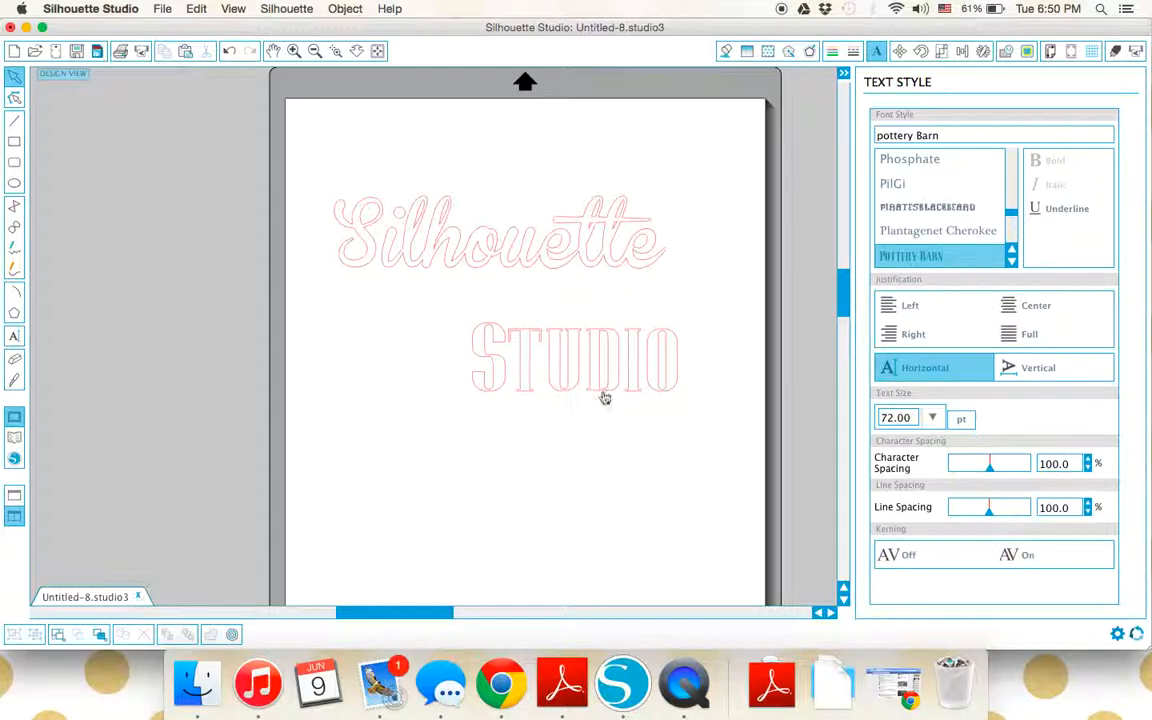
# Open the "STUDIO" text for editing, and draw a circle to the left of the word
pyautogui.click(603, 397)
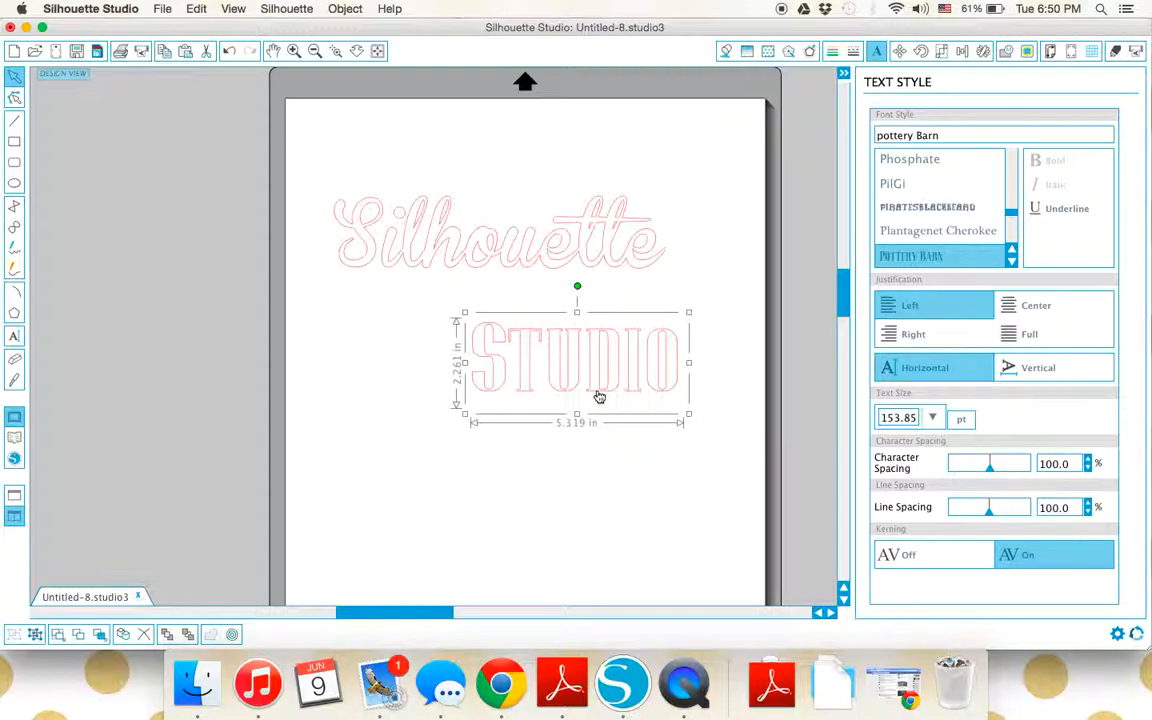
pyautogui.doubleClick(598, 397)
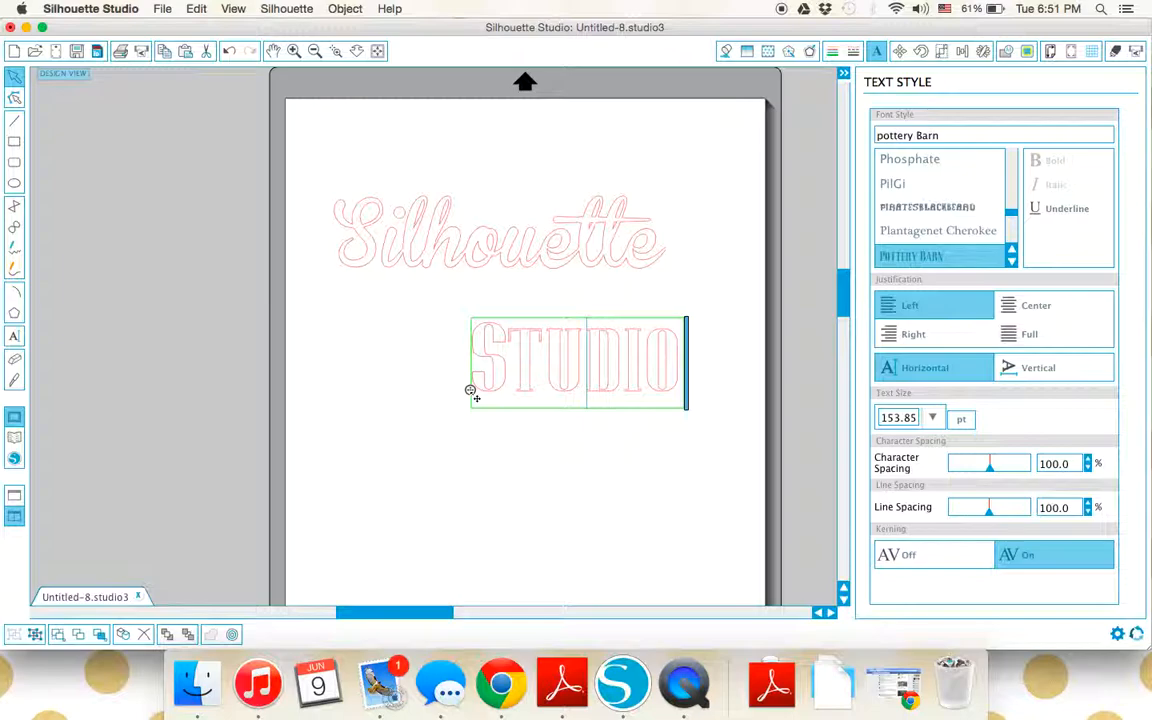
pyautogui.click(14, 183)
pyautogui.moveTo(307, 323); pyautogui.dragTo(460, 468)
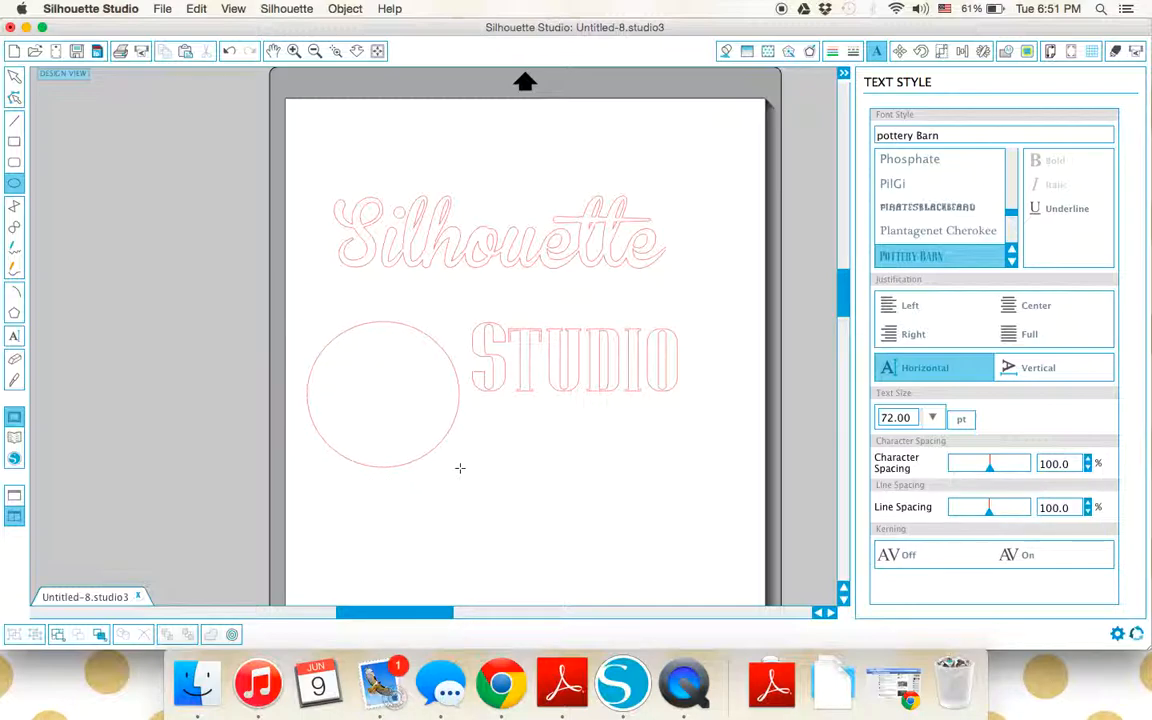
pyautogui.press('Escape')
# Shift the "STUDIO" text away from the circle by its path handle, and delete the circle
pyautogui.click(492, 387)
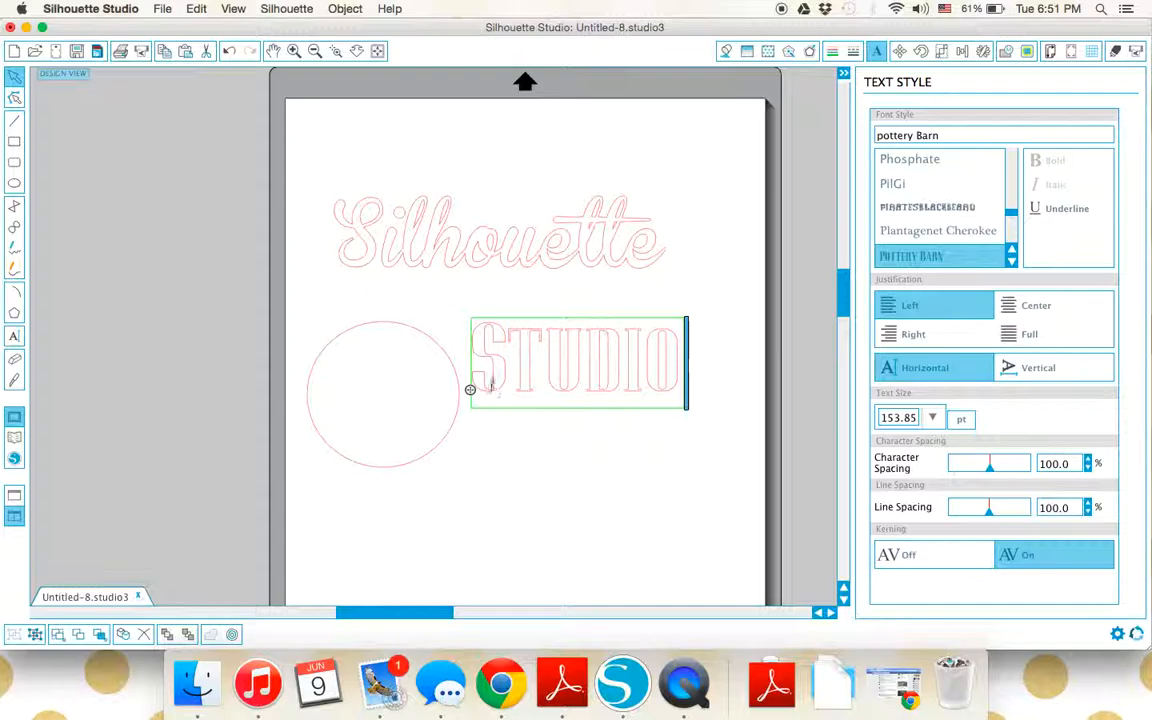
pyautogui.moveTo(470, 389); pyautogui.dragTo(506, 375)
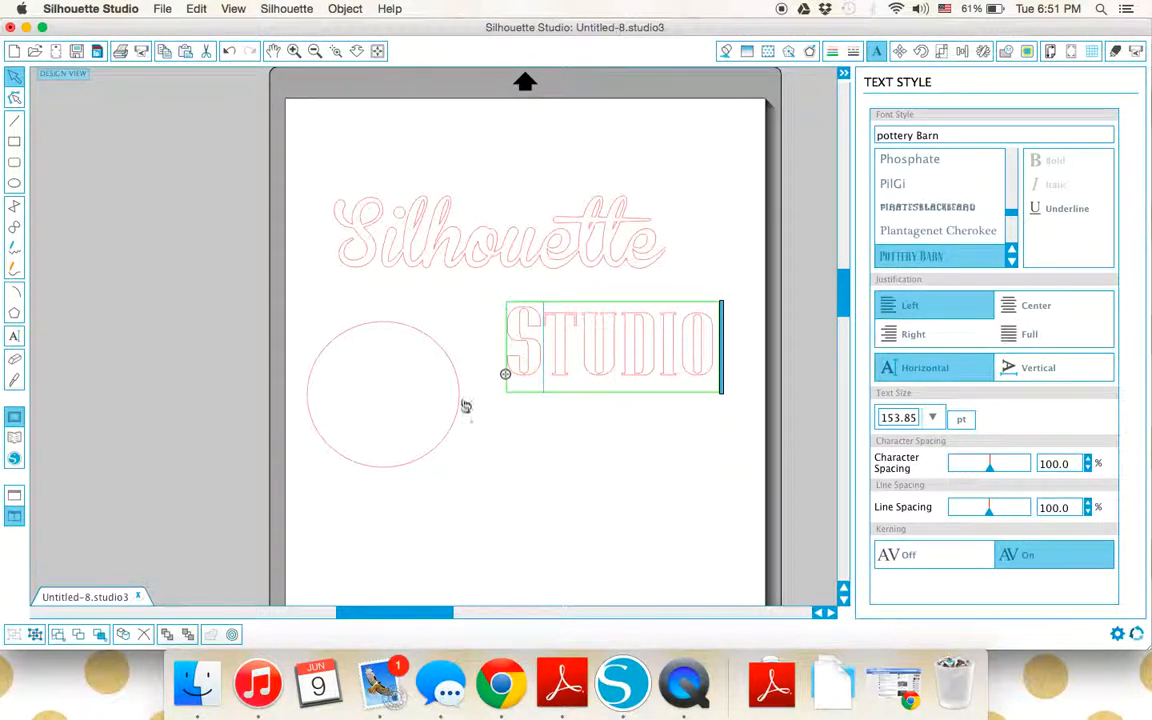
pyautogui.click(462, 404)
pyautogui.press('Delete')
# Narrow the "STUDIO" text box to one character wide so its letters stack vertically
pyautogui.click(642, 366)
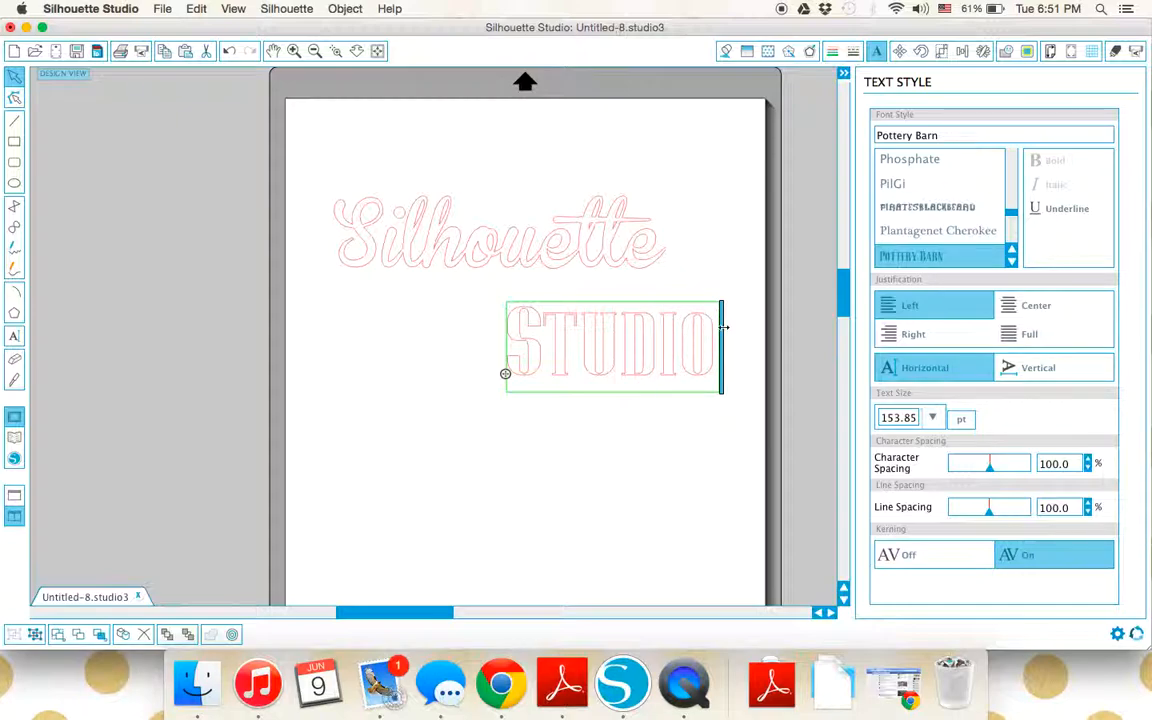
pyautogui.moveTo(723, 328); pyautogui.dragTo(677, 337)
pyautogui.moveTo(668, 339); pyautogui.dragTo(562, 370)
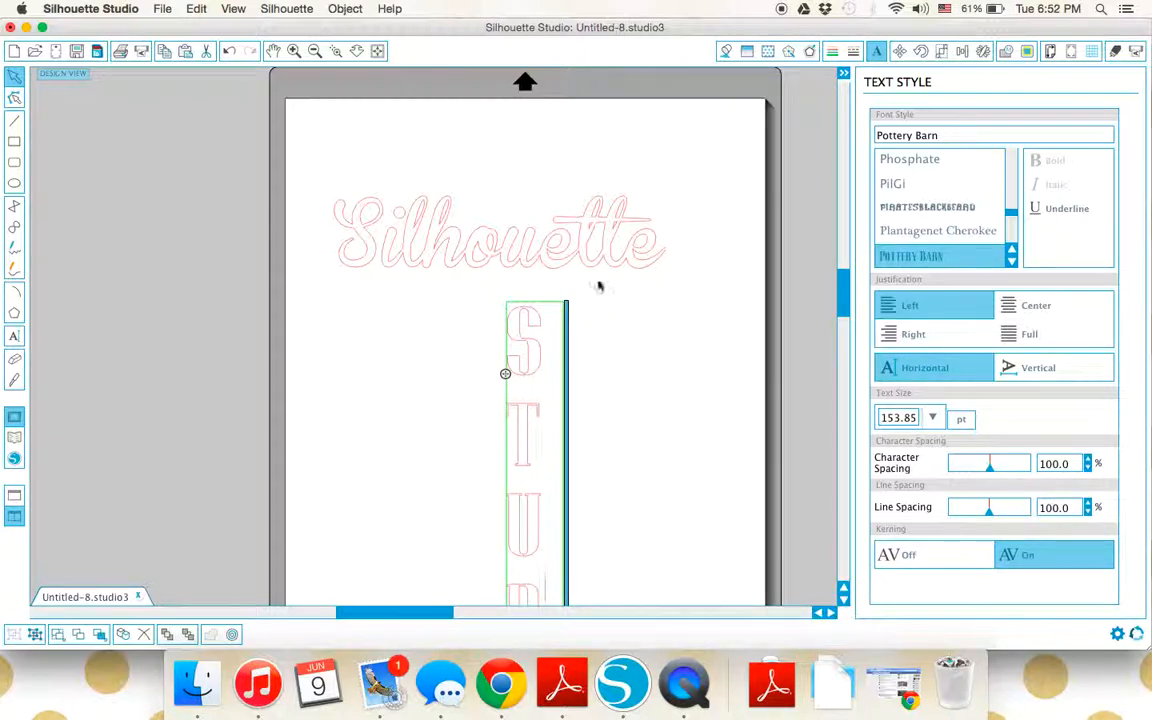
# Move "Silhouette" to the page's upper right corner and the stacked "STUDIO" text to the page's left side
pyautogui.moveTo(599, 247); pyautogui.dragTo(708, 132)
pyautogui.moveTo(530, 365); pyautogui.dragTo(388, 175)
pyautogui.click(388, 183)
pyautogui.moveTo(398, 359); pyautogui.dragTo(391, 337)
pyautogui.click(393, 340)
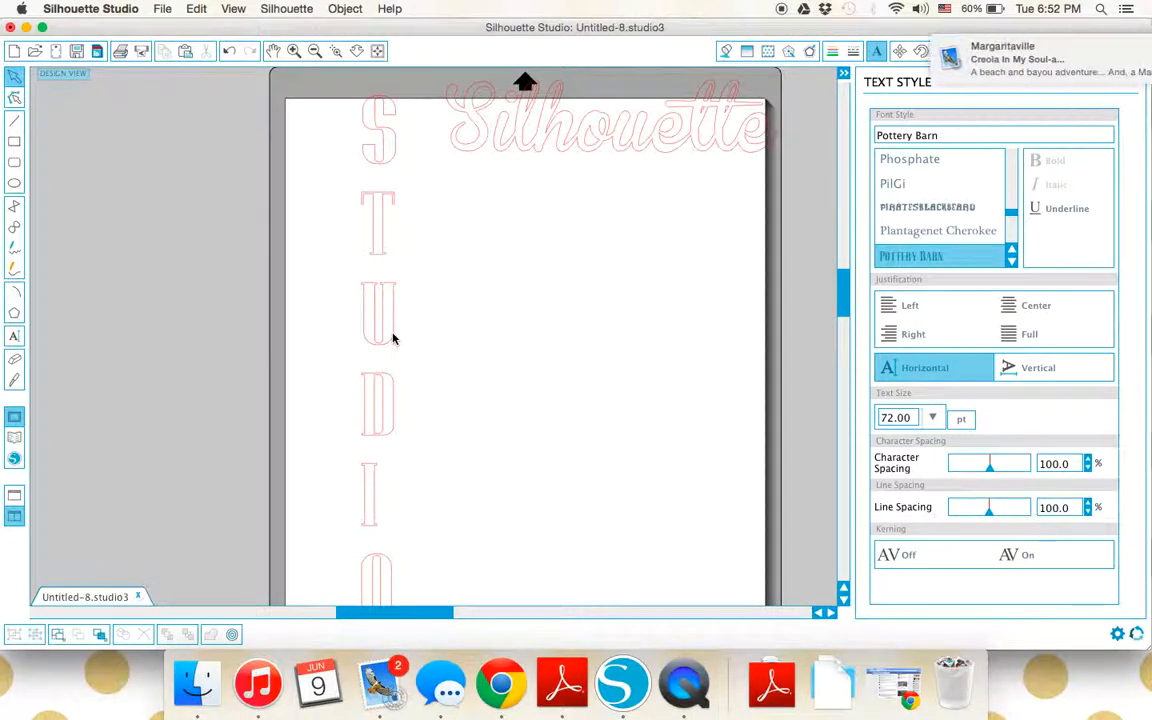
pyautogui.click(392, 336)
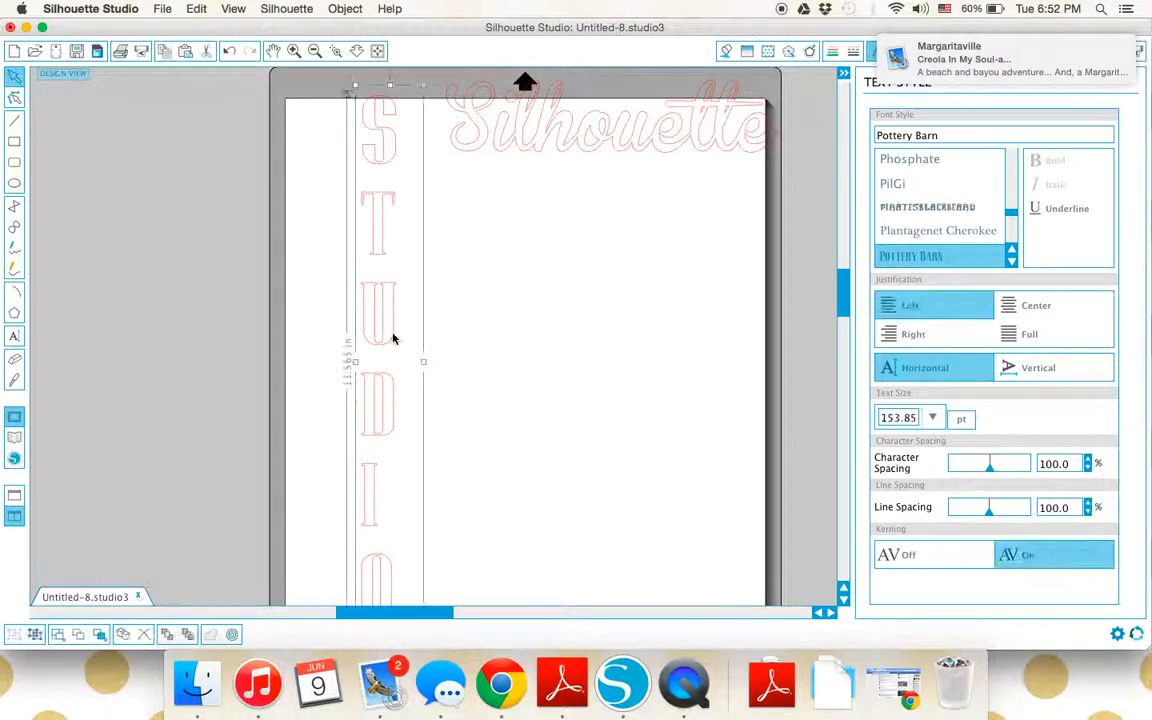
# Set the stacked "STUDIO" text's line spacing to 76.5% and move it down fully onto the page
pyautogui.click(1107, 47)
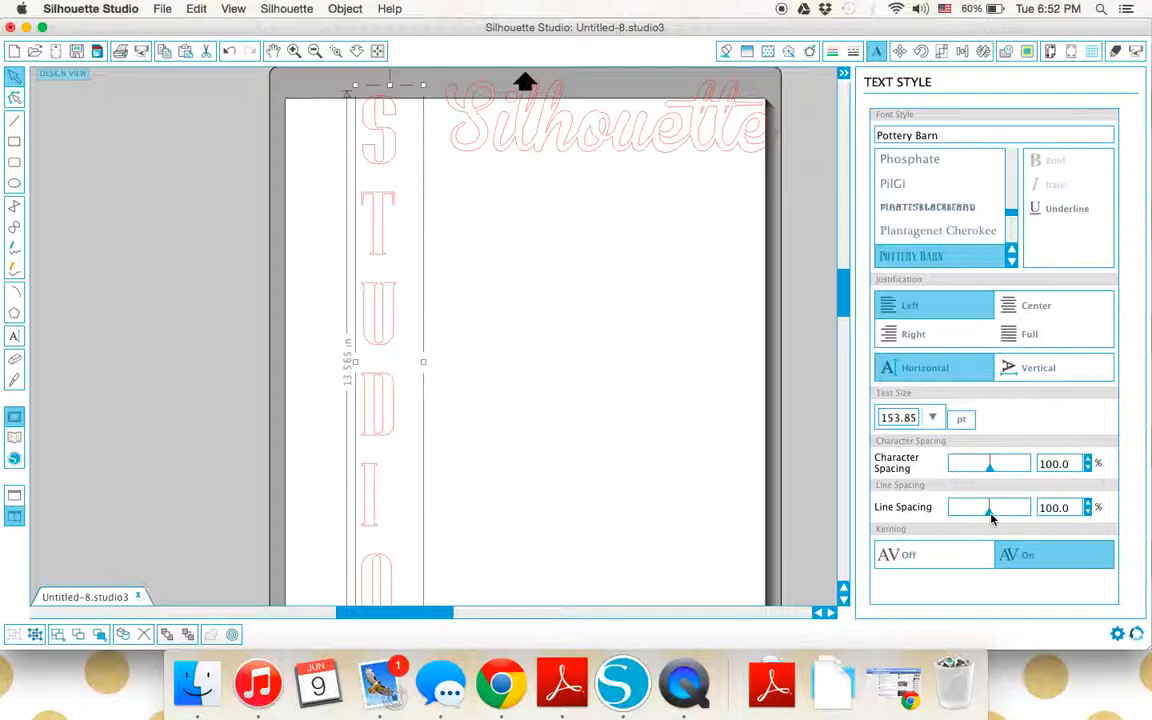
pyautogui.moveTo(991, 516); pyautogui.dragTo(980, 519)
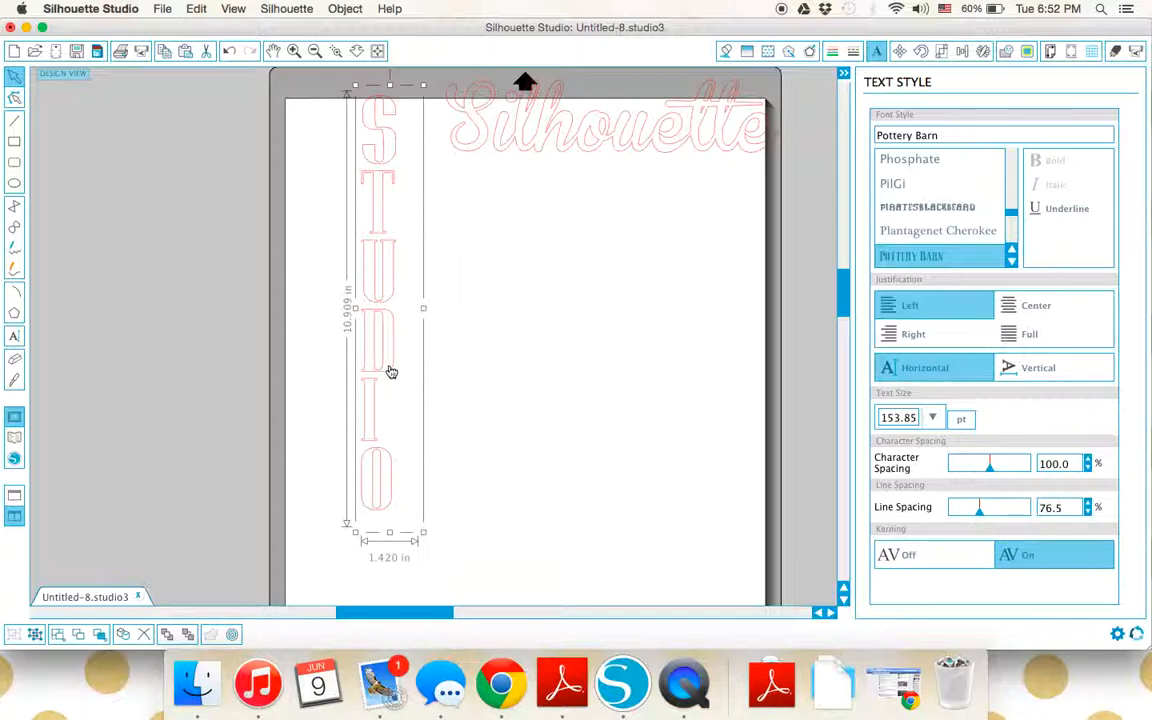
pyautogui.moveTo(391, 372); pyautogui.dragTo(391, 392)
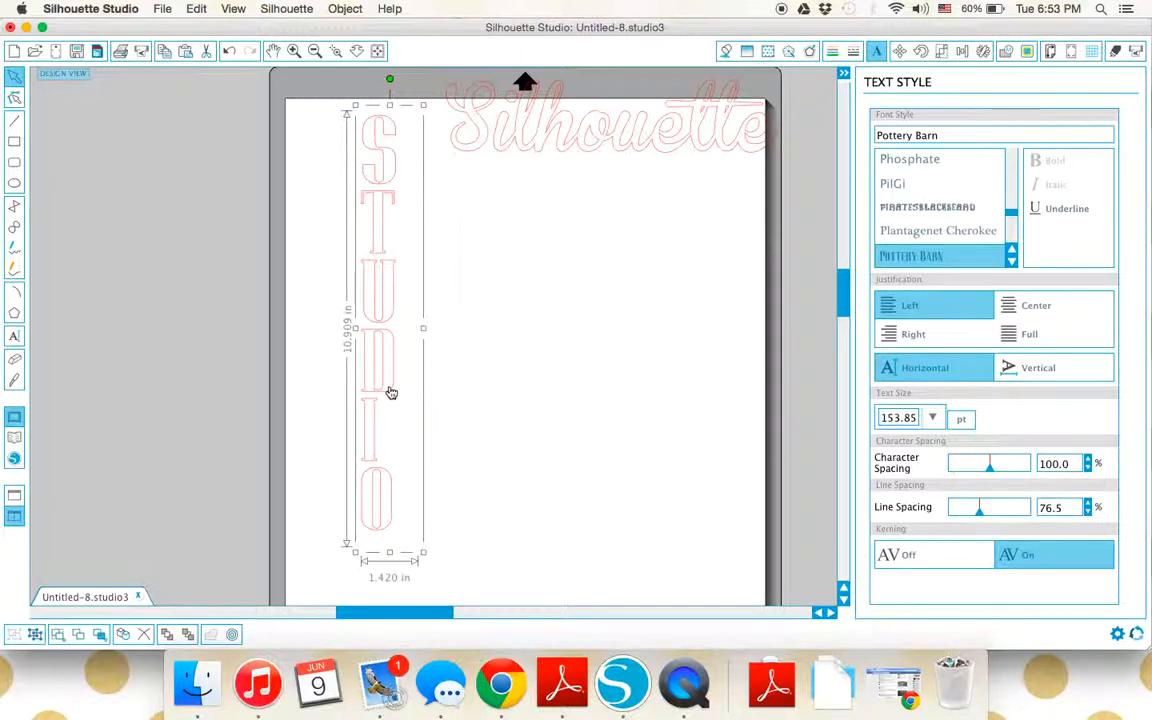
# Delete the stacked "STUDIO" text from the page
pyautogui.doubleClick(391, 392)
pyautogui.click(435, 387)
pyautogui.click(368, 394)
pyautogui.press('Delete')
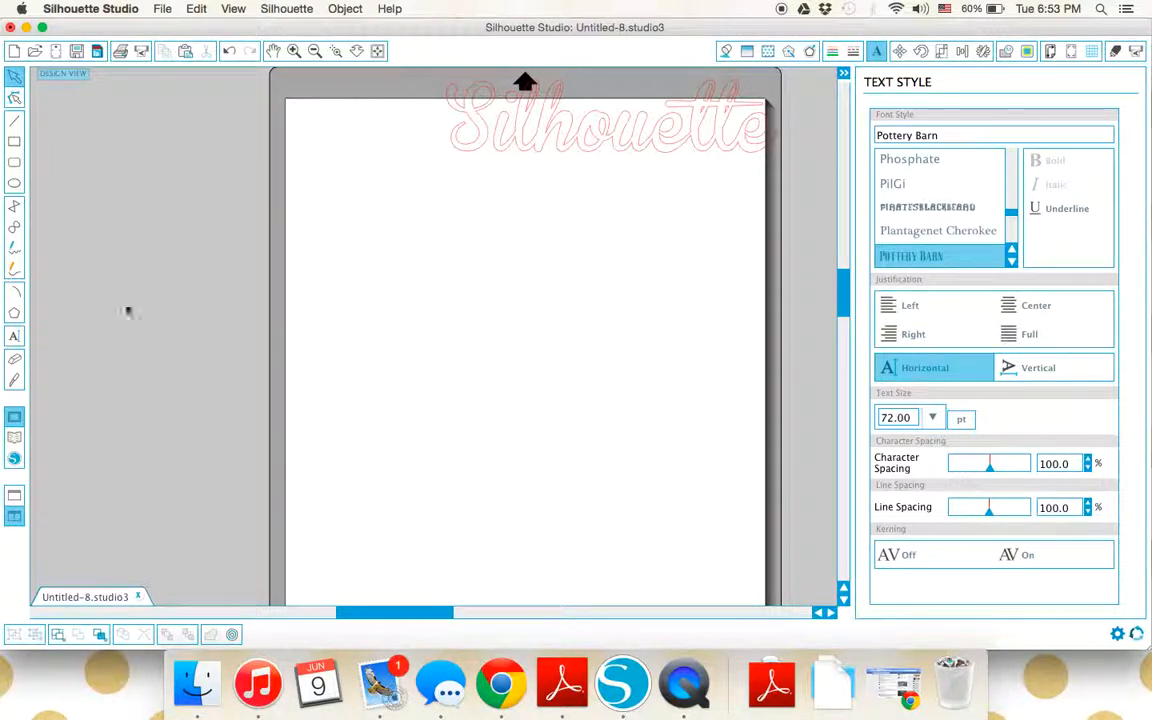
# Add a new horizontal "STUDIO" text in Pottery Barn at 72 pt below the "Silhouette" word
pyautogui.click(13, 338)
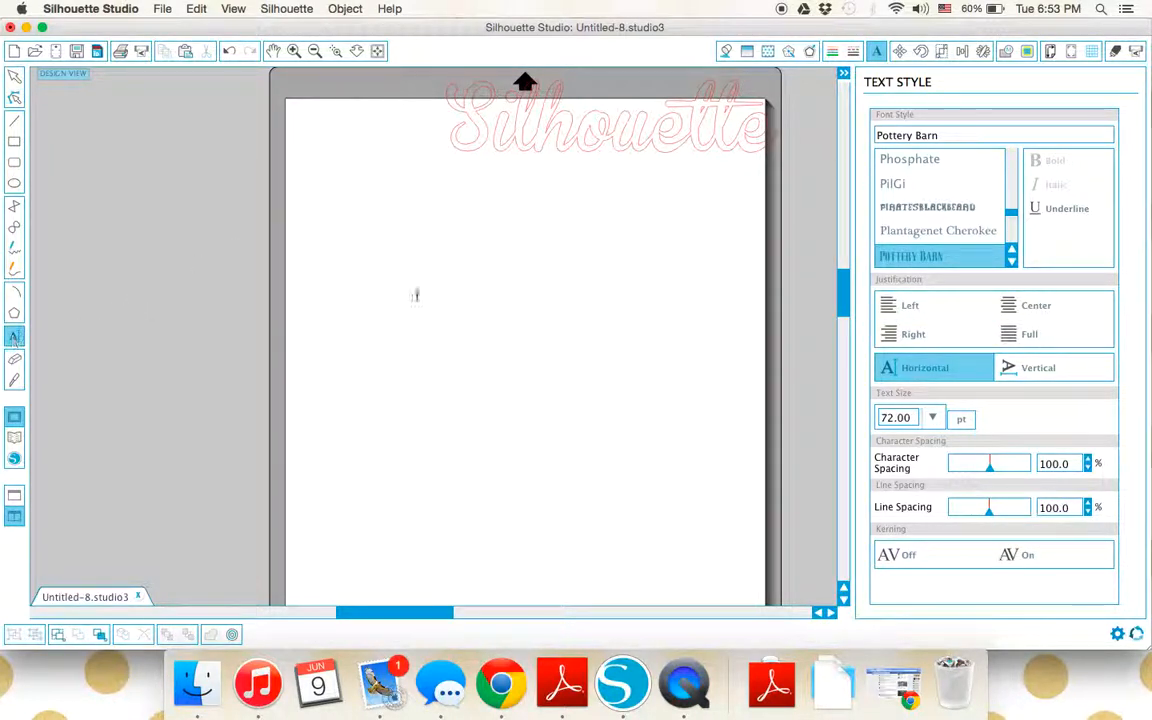
pyautogui.click(535, 295)
pyautogui.write('STUDIO')
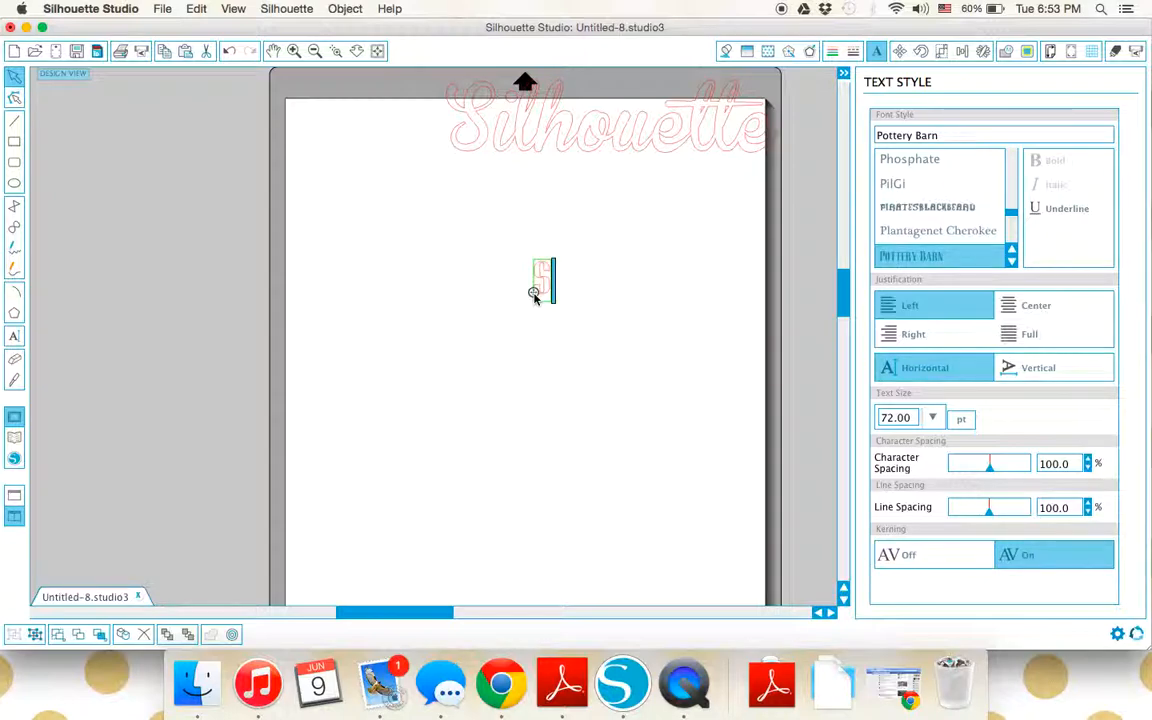
pyautogui.click(563, 329)
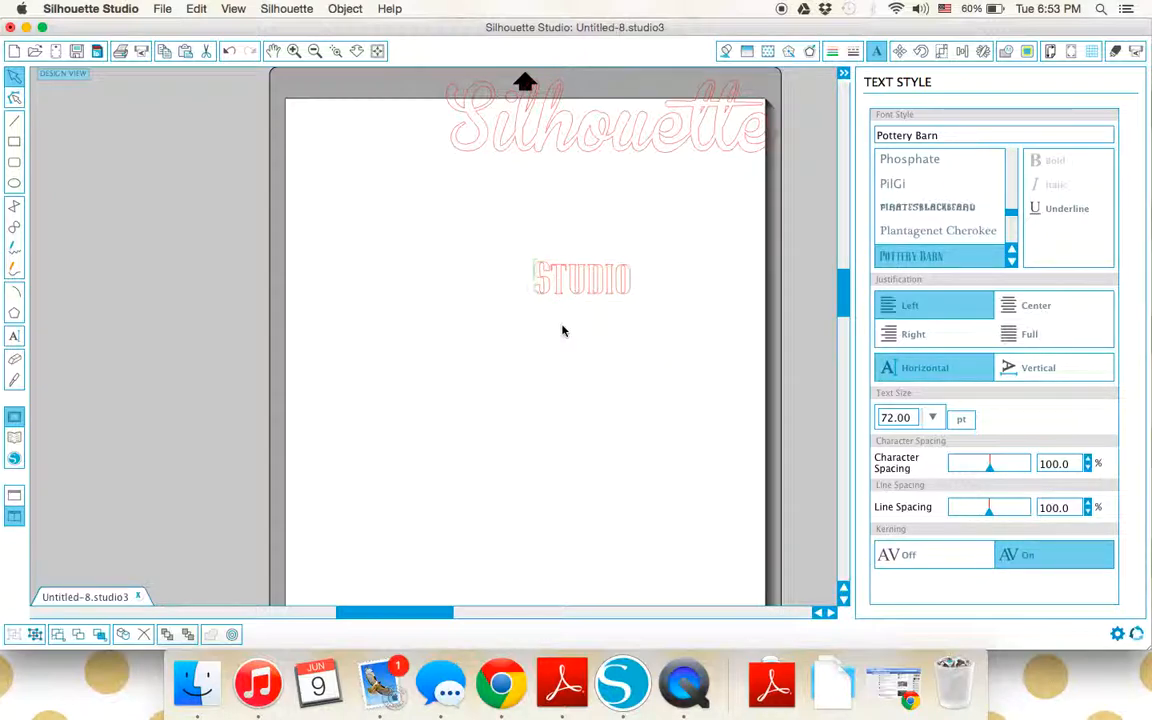
# Move the "STUDIO" text up and toward the page's left side, and enlarge it proportionally to about 7.26 in wide
pyautogui.moveTo(574, 283); pyautogui.dragTo(434, 226)
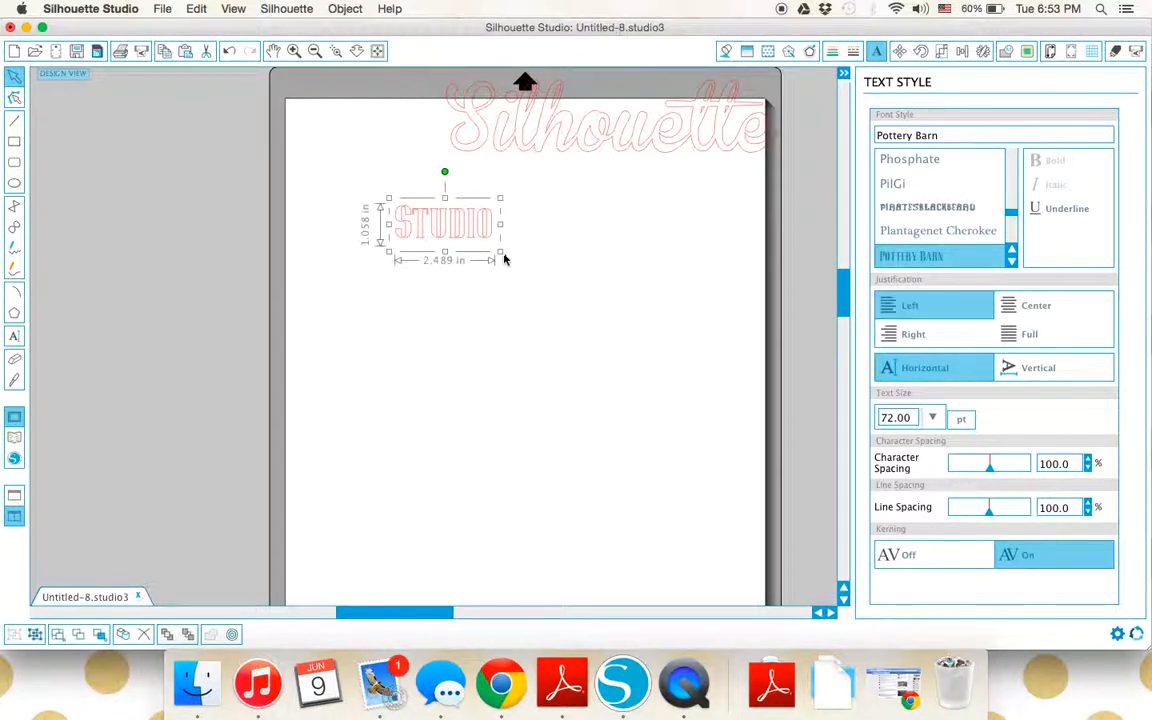
pyautogui.moveTo(508, 260); pyautogui.dragTo(650, 430)
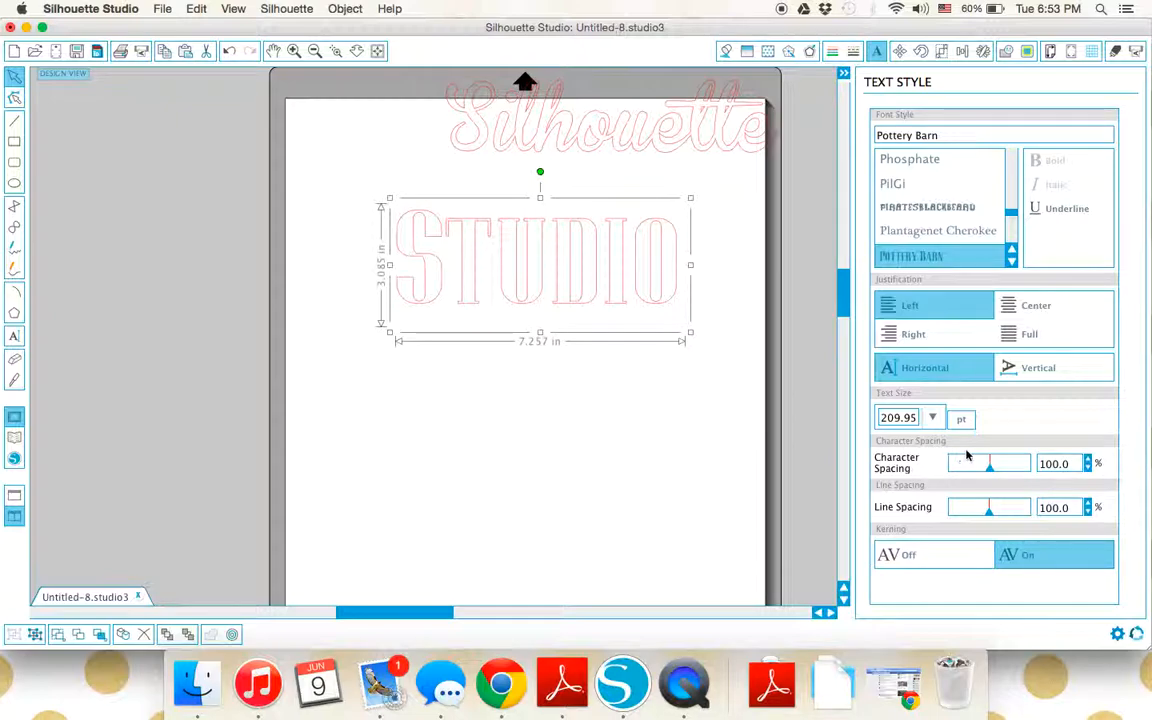
# Set the "STUDIO" text's character spacing to 141.4% and move it left to fit within the page
pyautogui.moveTo(993, 474); pyautogui.dragTo(987, 474)
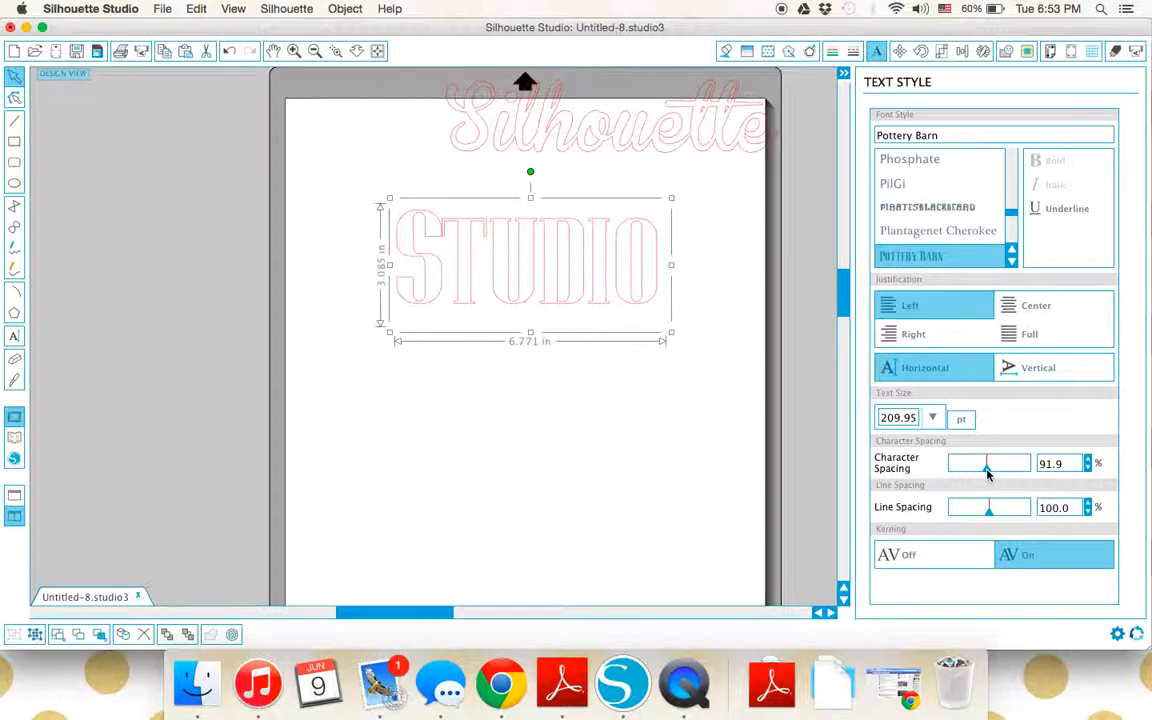
pyautogui.moveTo(988, 474); pyautogui.dragTo(1007, 474)
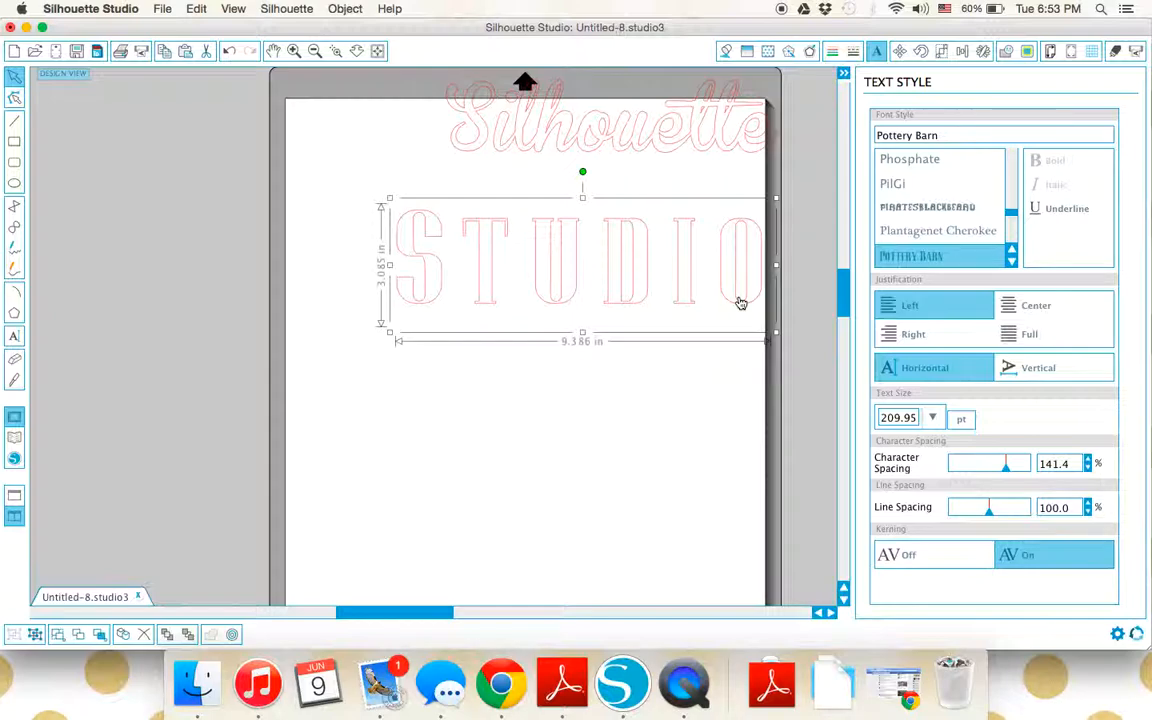
pyautogui.moveTo(740, 303); pyautogui.dragTo(705, 298)
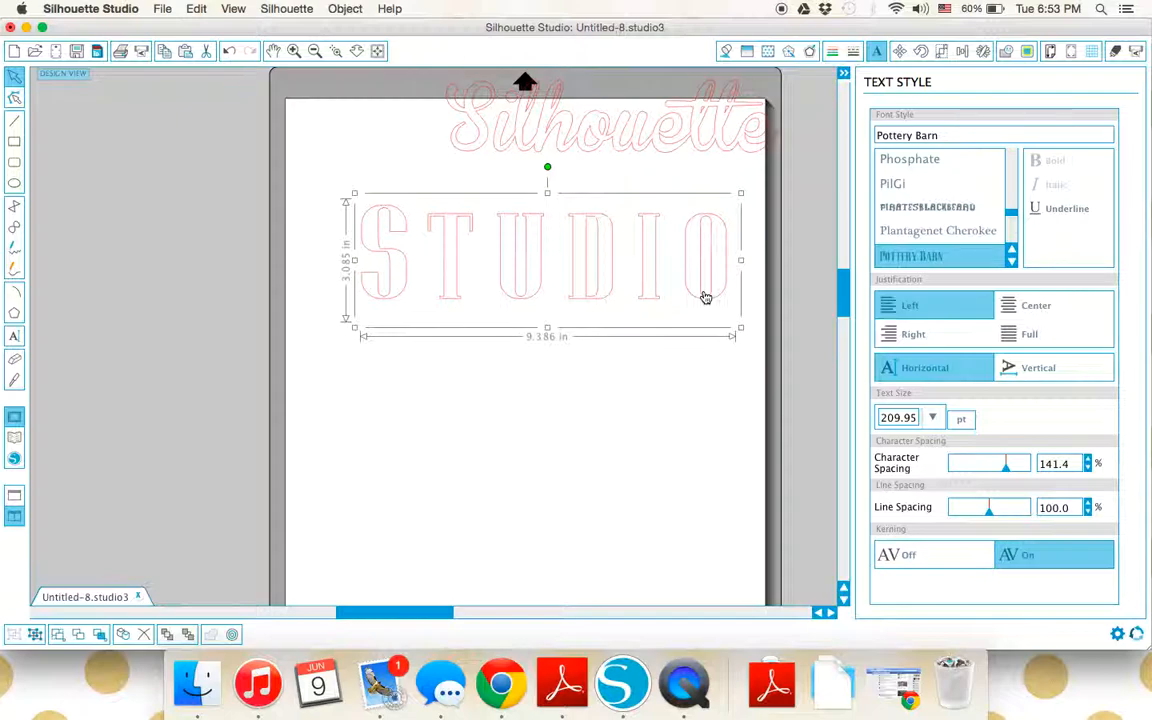
pyautogui.click(14, 338)
pyautogui.click(398, 296)
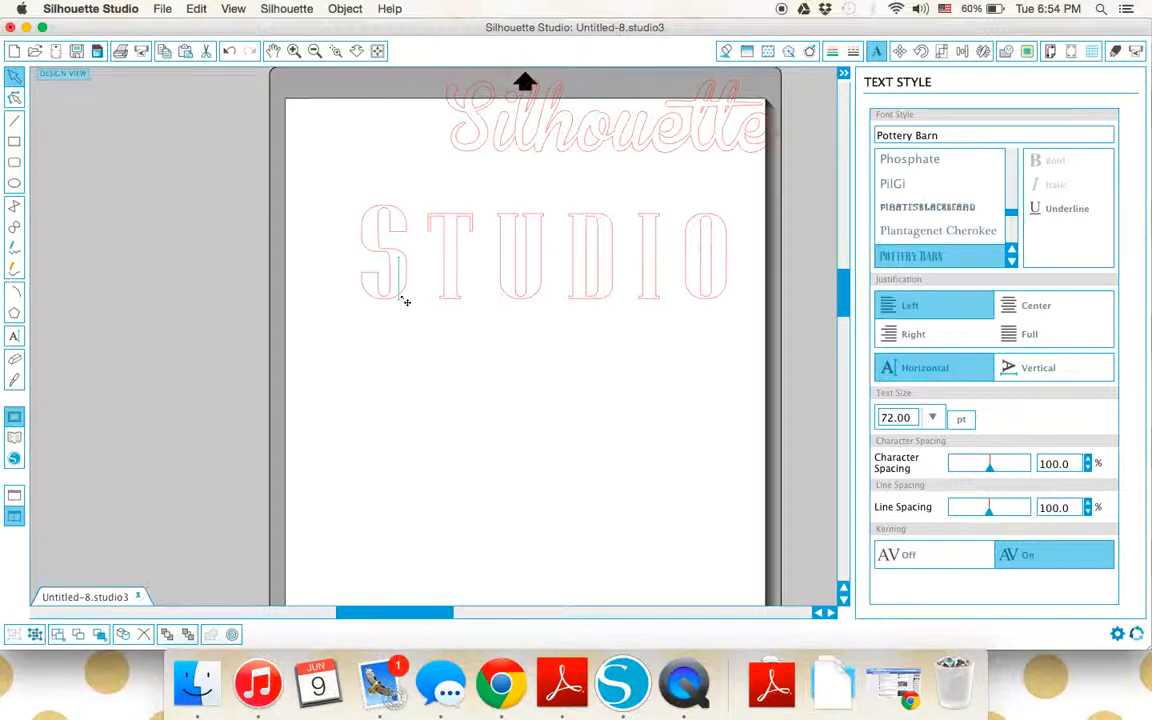
pyautogui.click(390, 300)
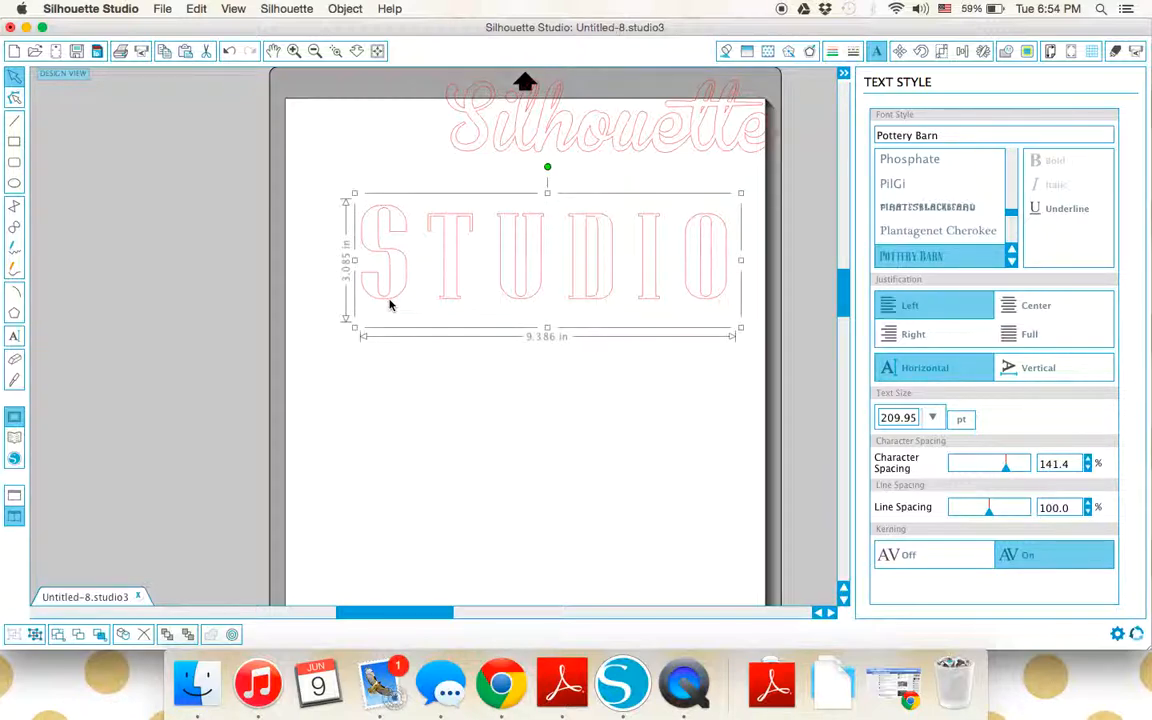
# Try ungrouping the "STUDIO" text into separate letters, and undo the ungrouping
pyautogui.rightClick(390, 305)
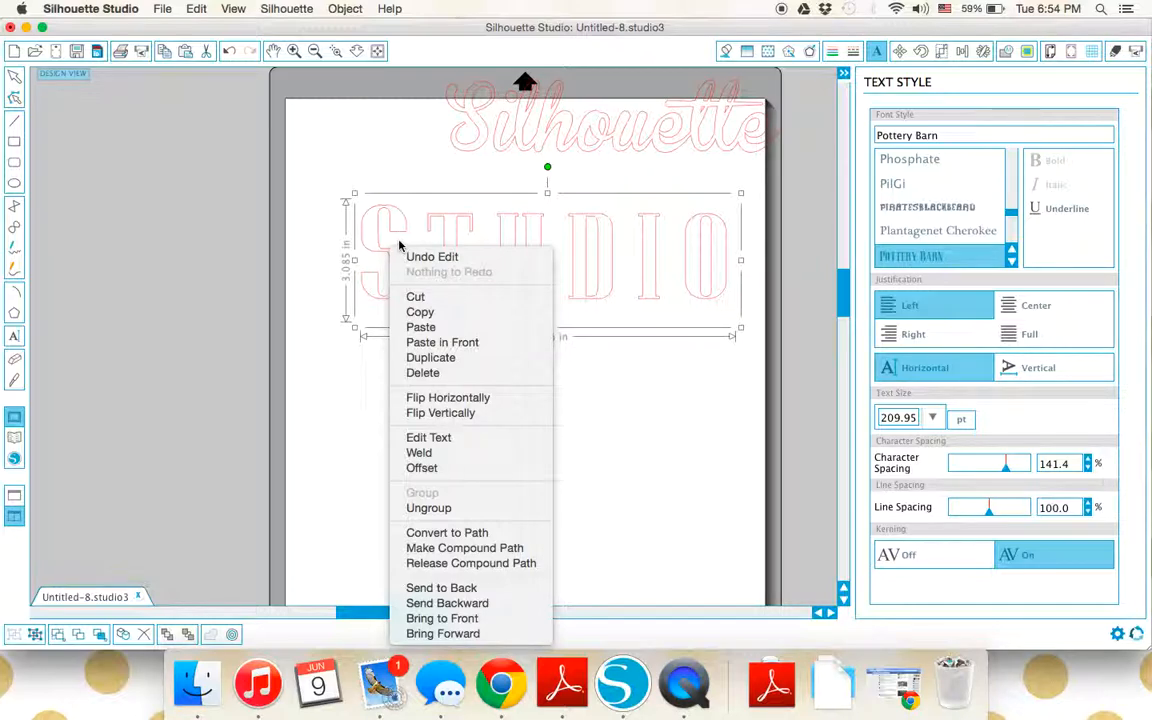
pyautogui.click(428, 508)
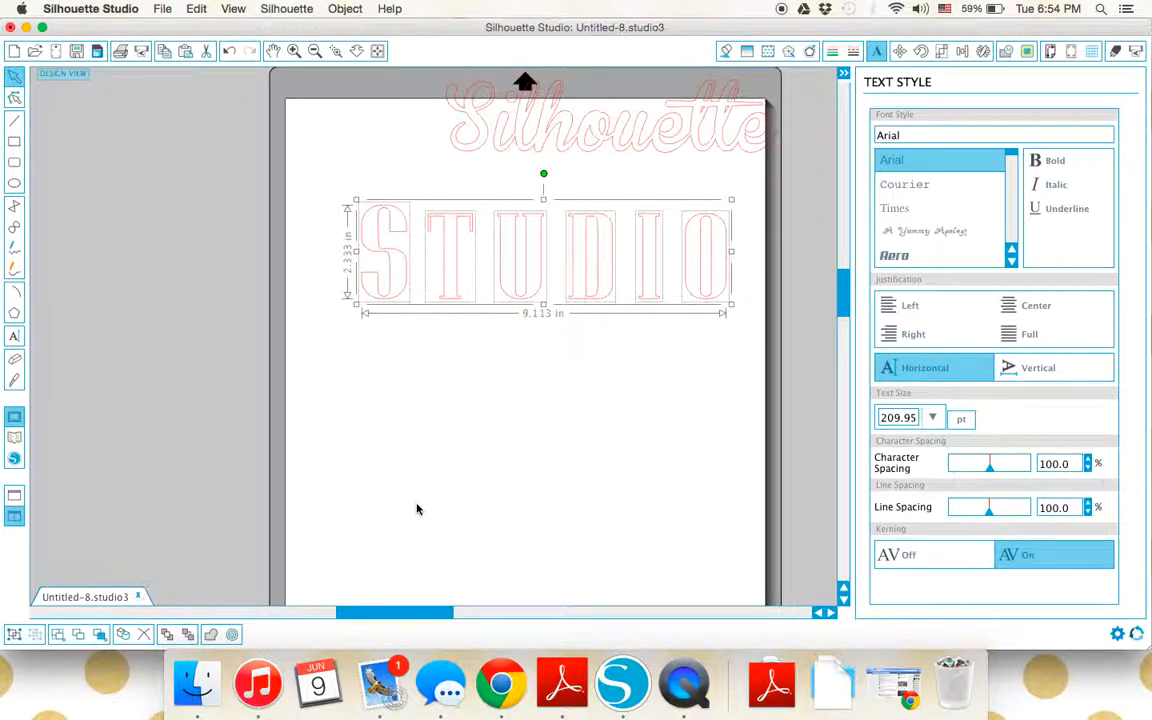
pyautogui.press('super+z')
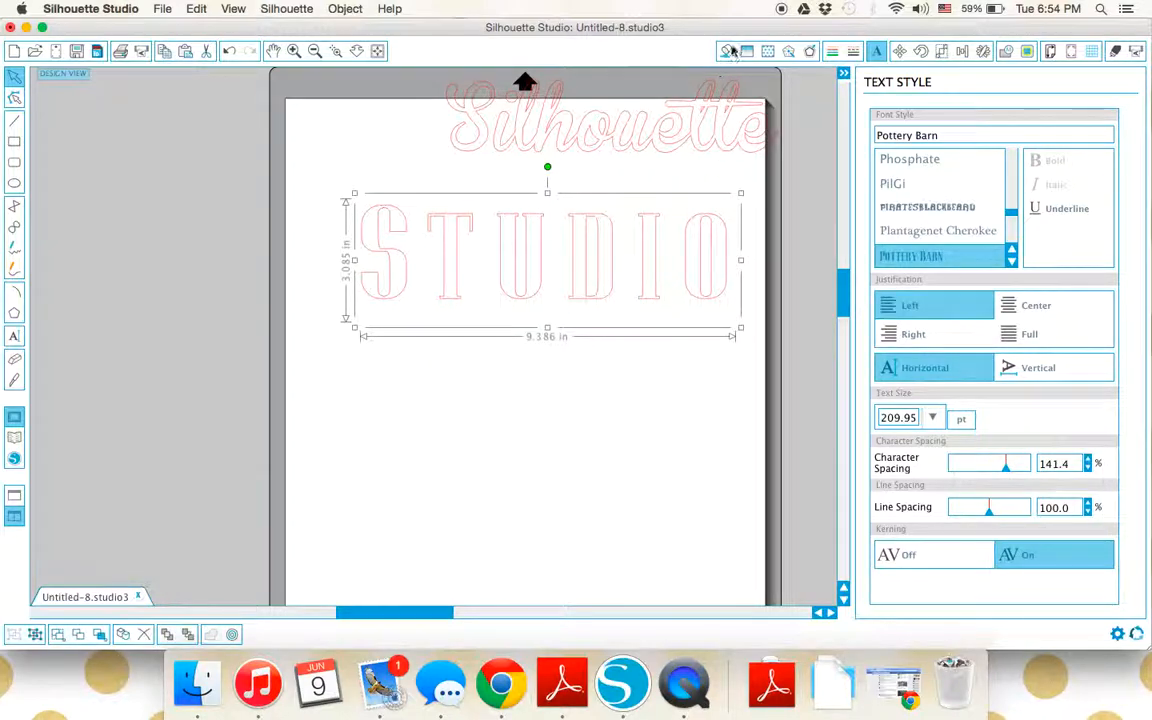
# Try a solid black fill and a light green gradient fill on the "STUDIO" text
pyautogui.click(725, 51)
pyautogui.click(988, 160)
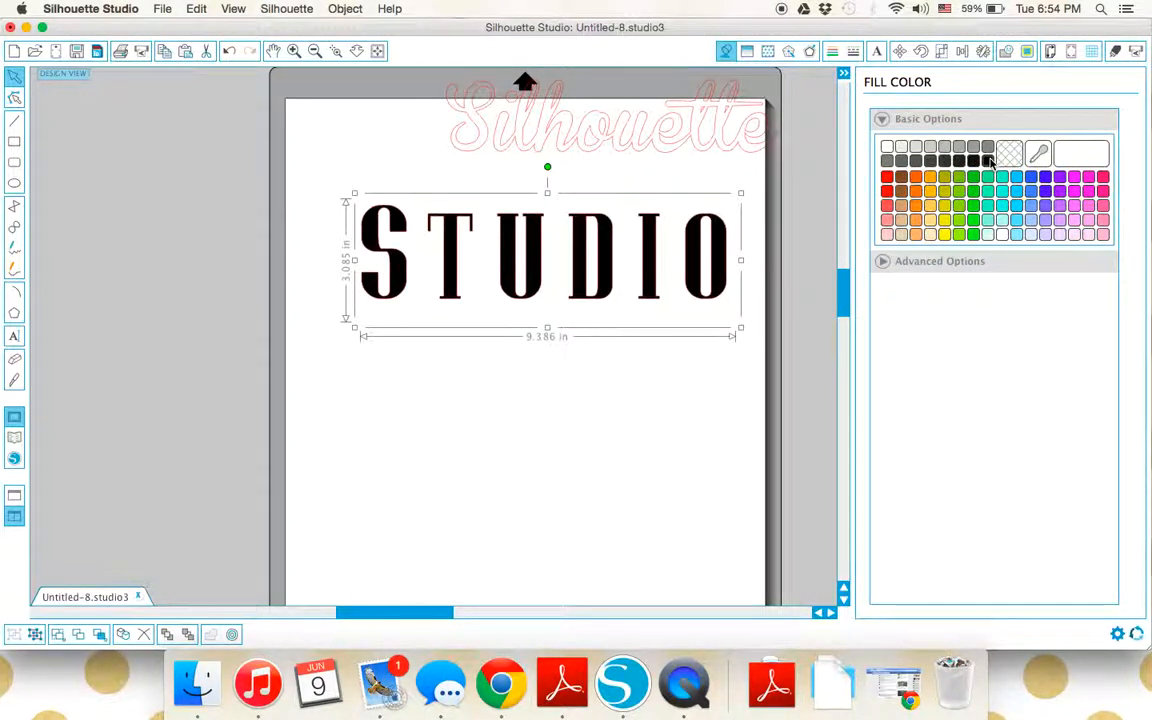
pyautogui.click(747, 51)
pyautogui.click(990, 160)
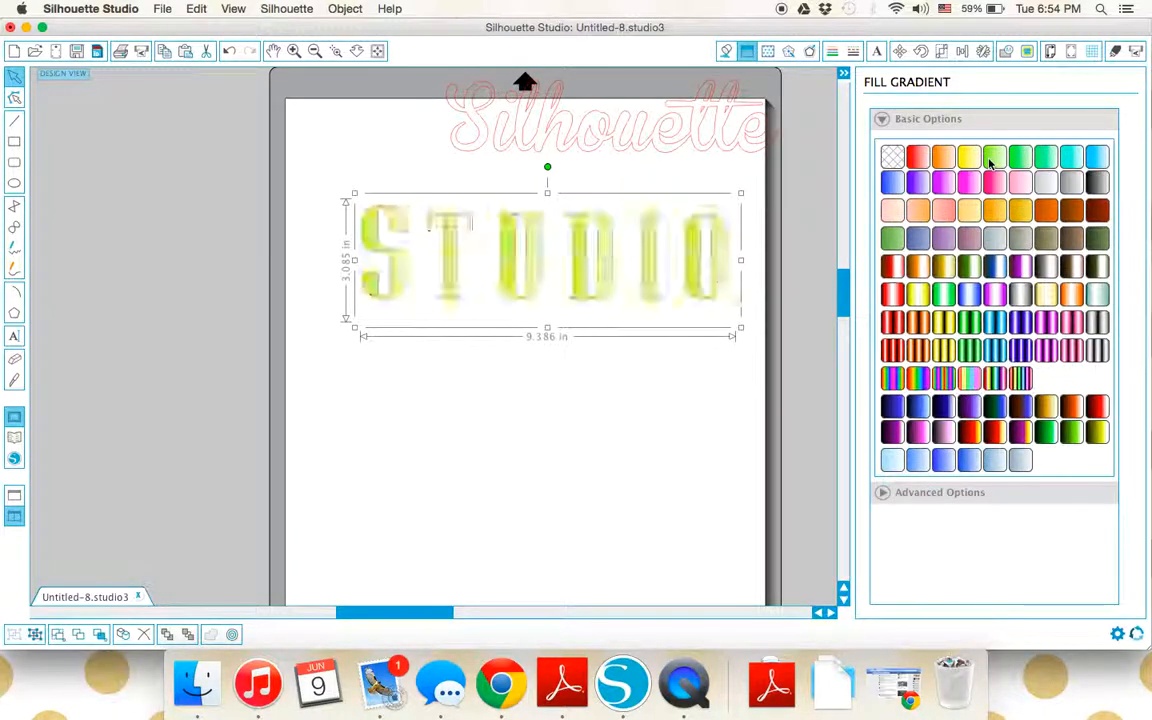
# Fill the "STUDIO" text with the checkmate.jpg pattern and set its line color to black
pyautogui.click(768, 52)
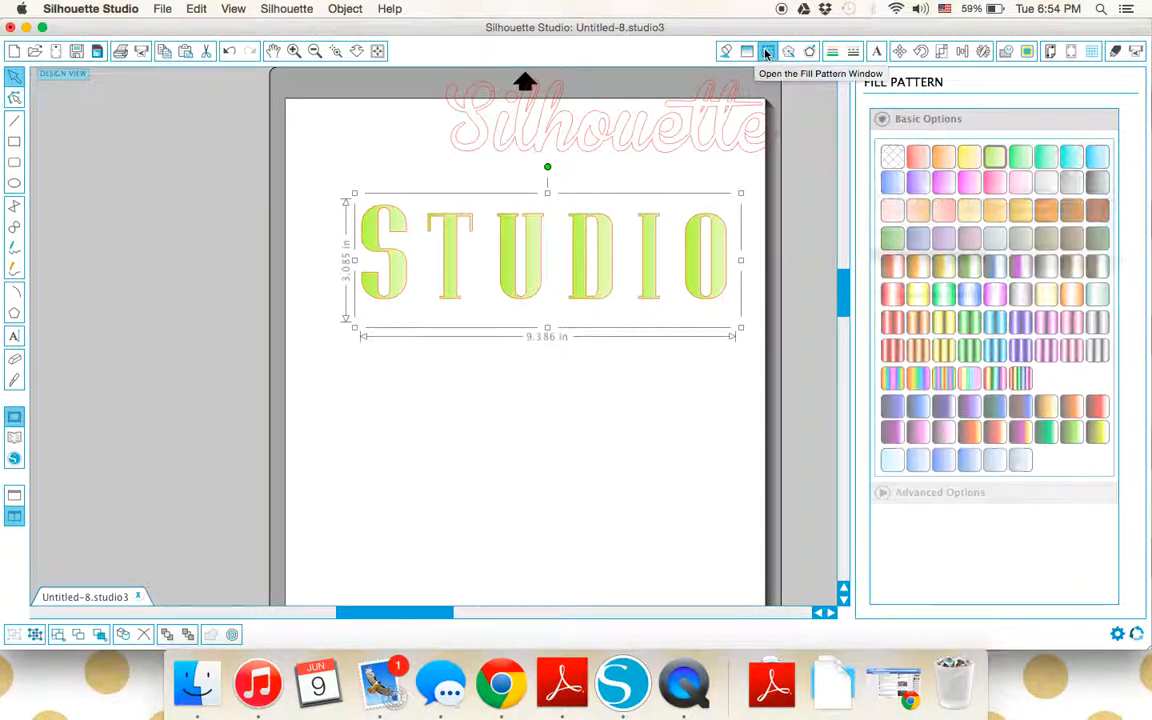
pyautogui.click(1072, 155)
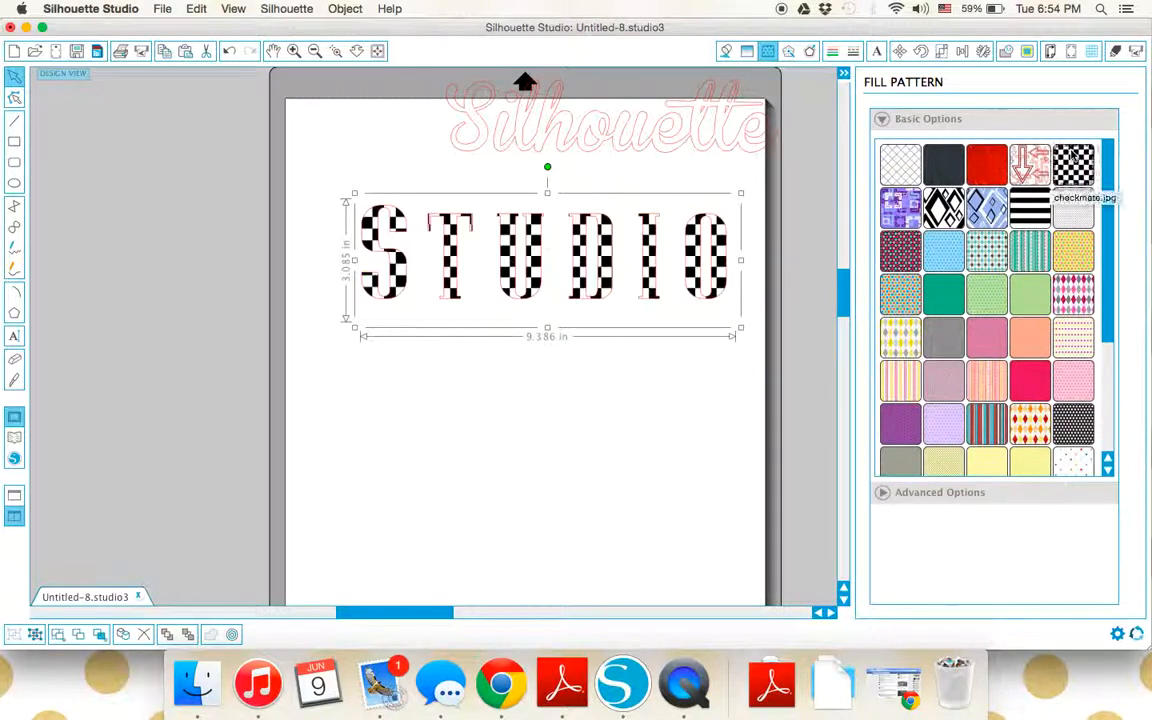
pyautogui.click(834, 52)
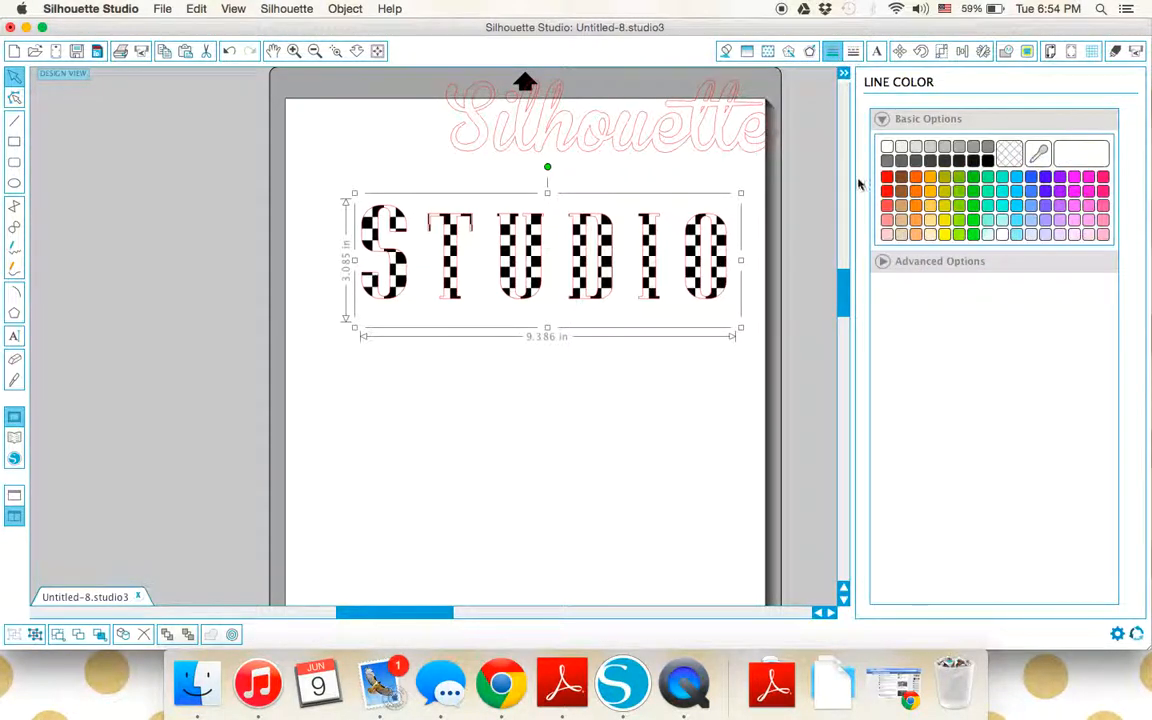
pyautogui.click(986, 162)
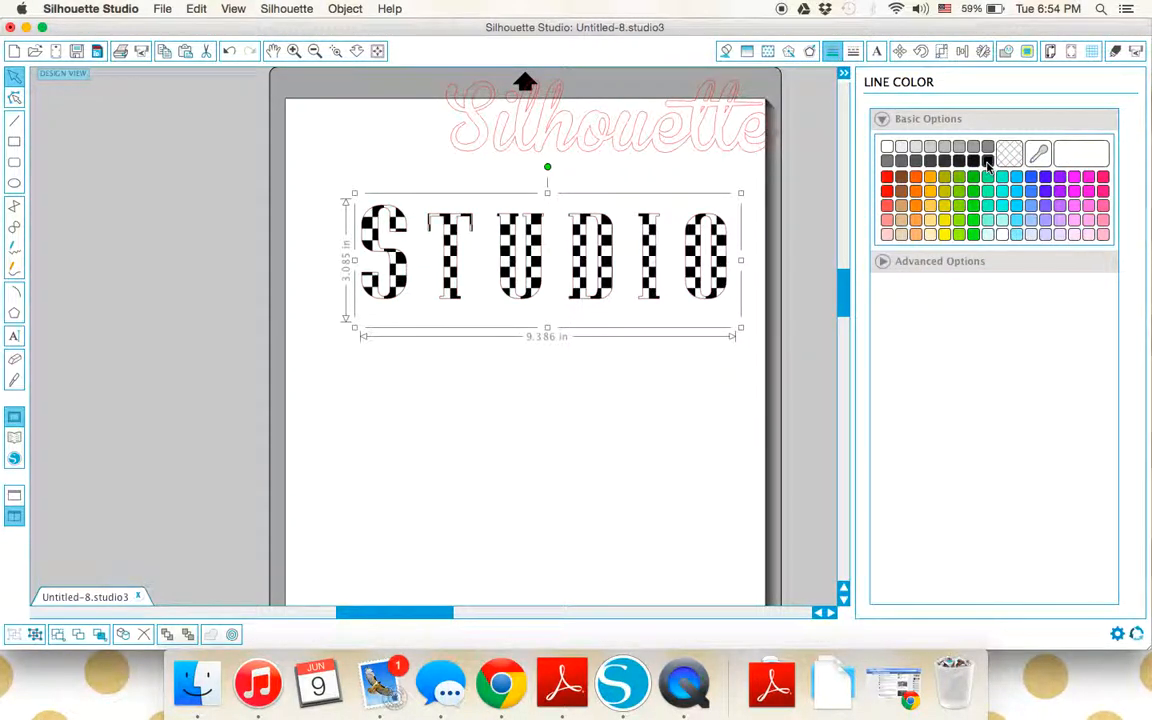
# Try the PilGi, Phosphate and Pottery Barn fonts on the checkered "STUDIO" text, ending with Phosphate
pyautogui.click(875, 52)
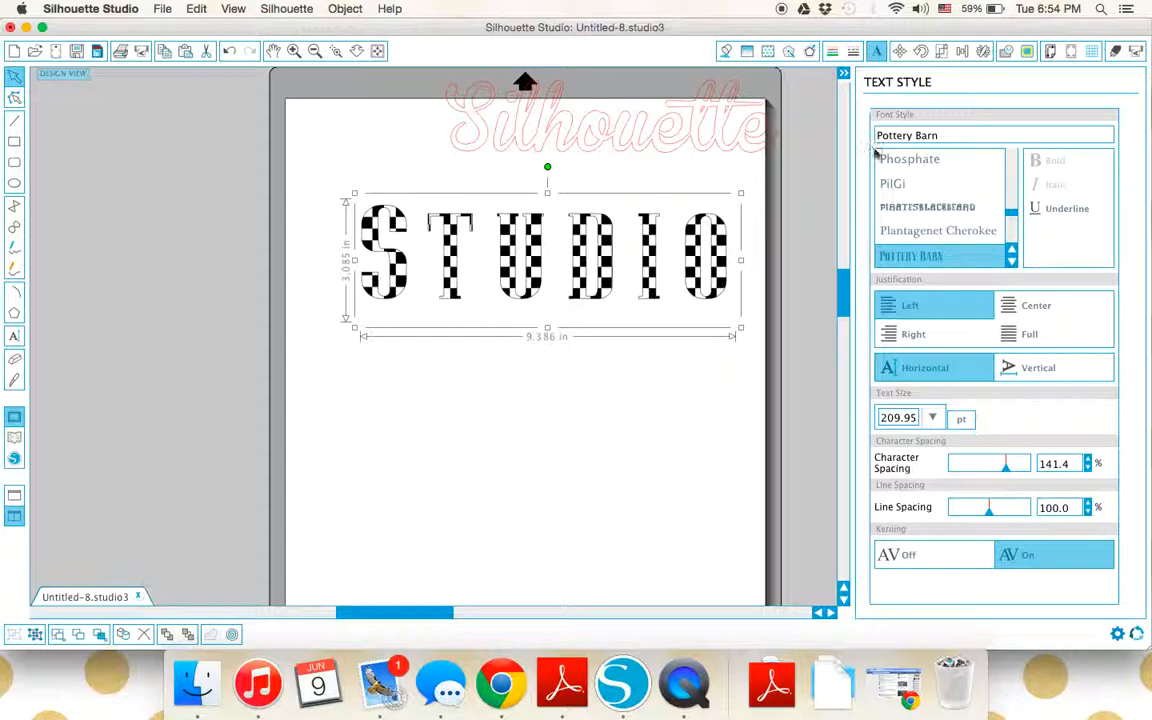
pyautogui.click(889, 183)
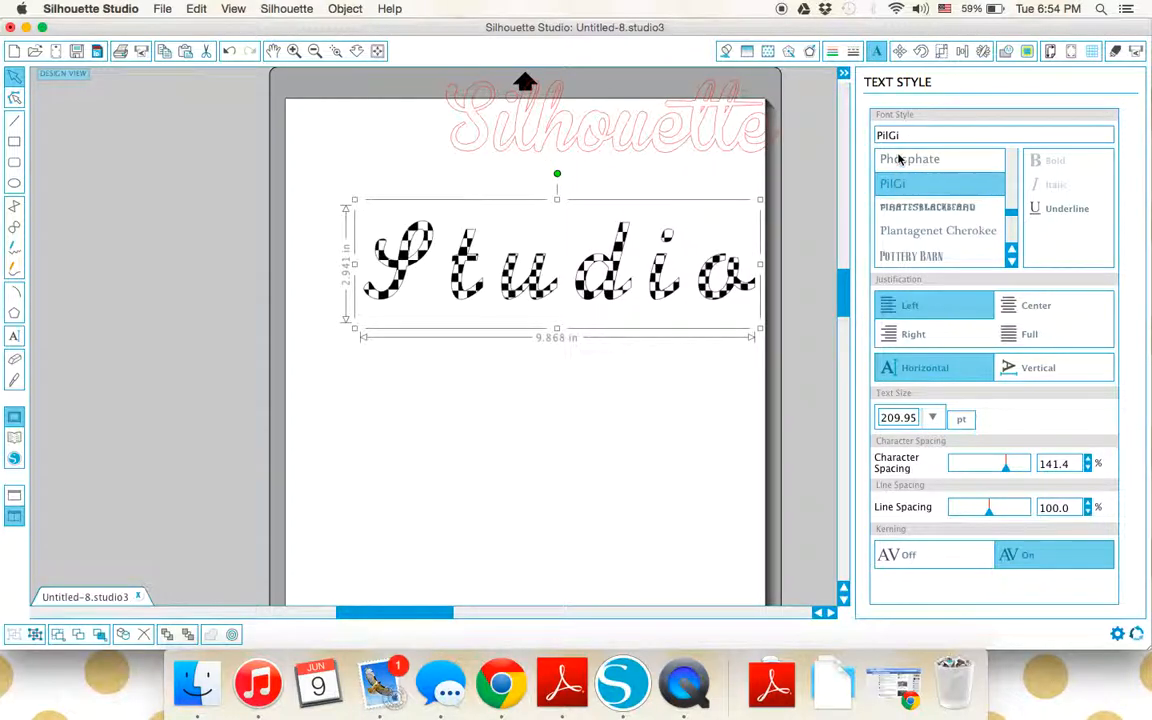
pyautogui.click(899, 159)
pyautogui.click(899, 255)
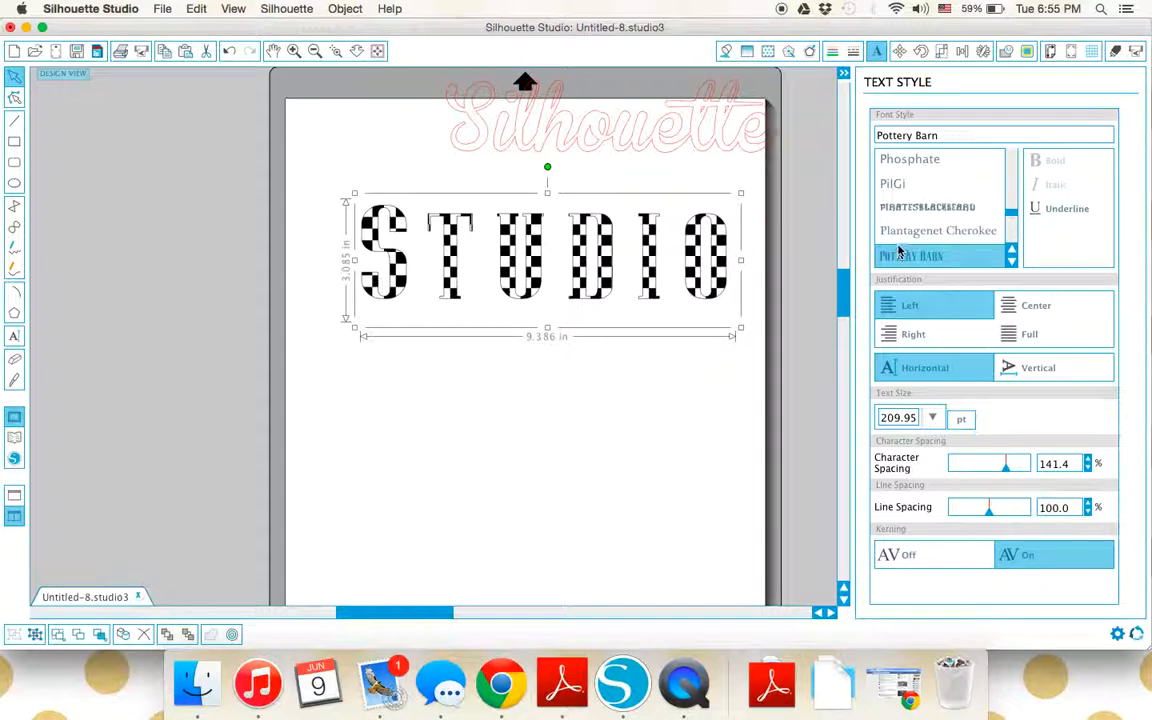
pyautogui.click(911, 180)
pyautogui.click(911, 165)
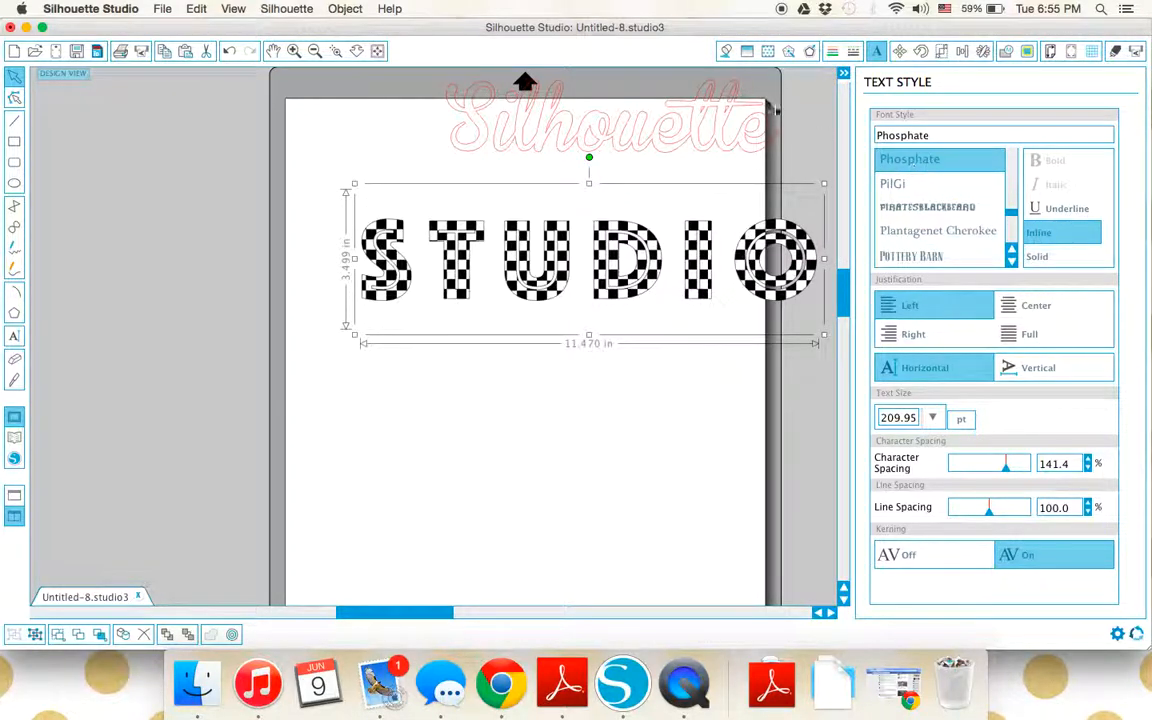
# Fill the Phosphate "STUDIO" text with solid black and ungroup it into separate letters
pyautogui.click(725, 52)
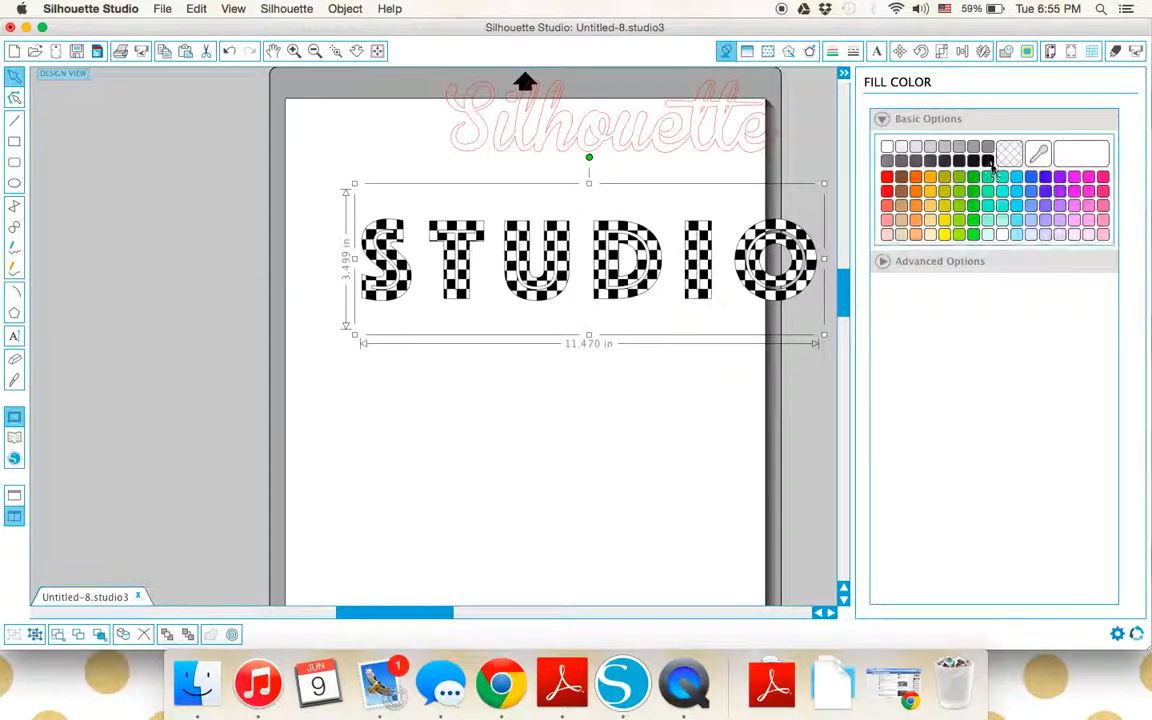
pyautogui.click(988, 162)
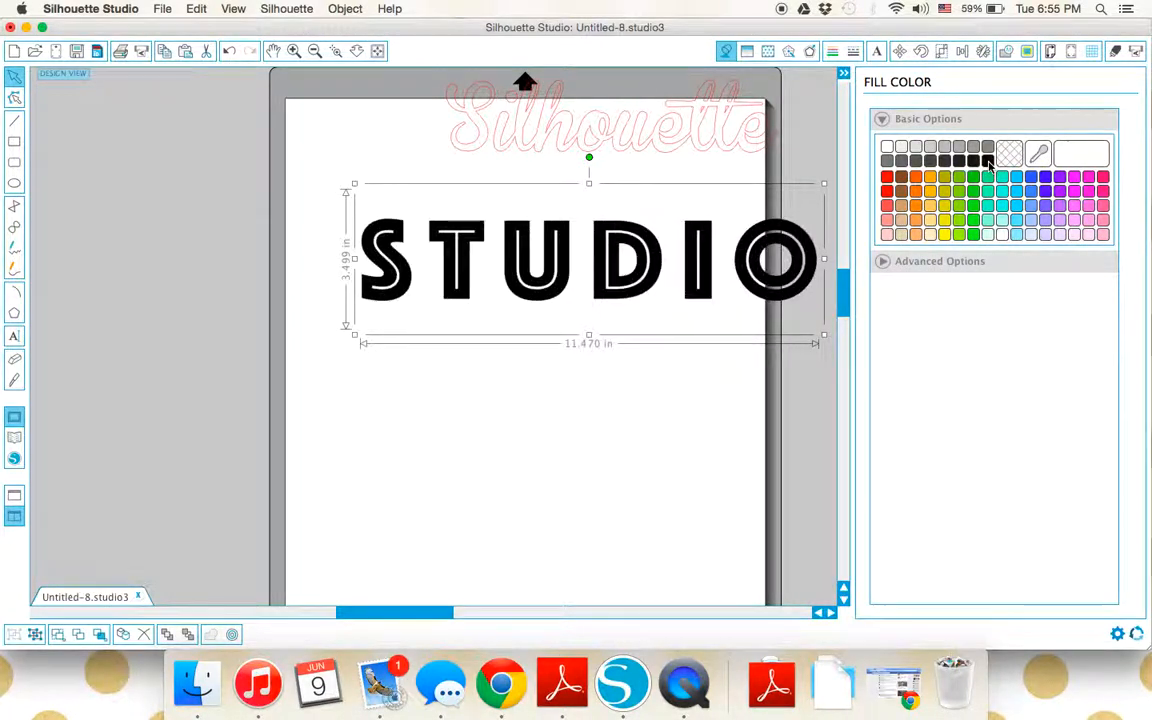
pyautogui.rightClick(779, 298)
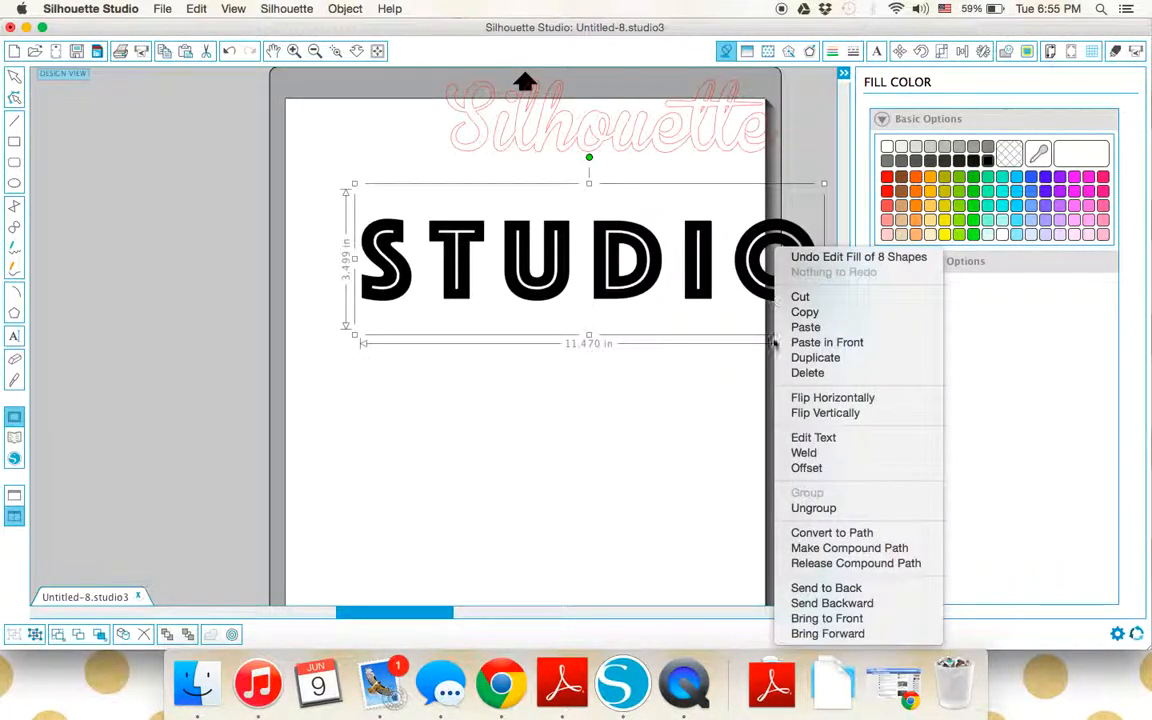
pyautogui.click(750, 507)
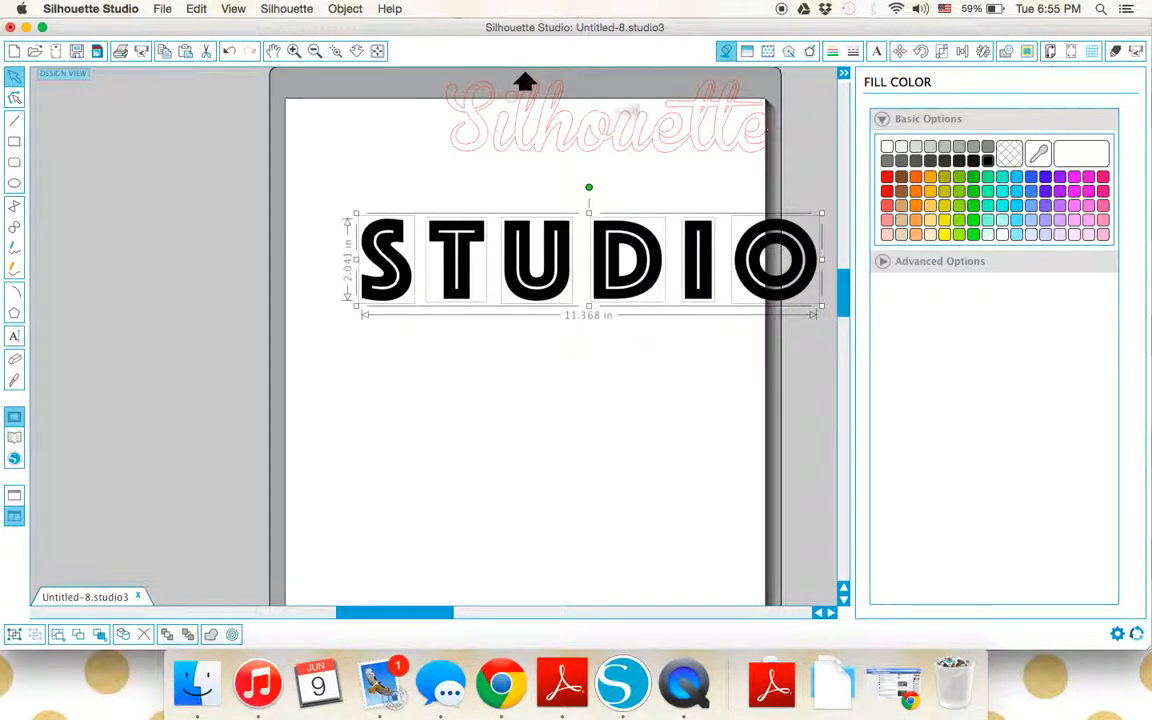
# Try to edit the ungrouped "STUDIO" letters as text, and undo back to the checkered PilGi version
pyautogui.click(14, 336)
pyautogui.click(438, 288)
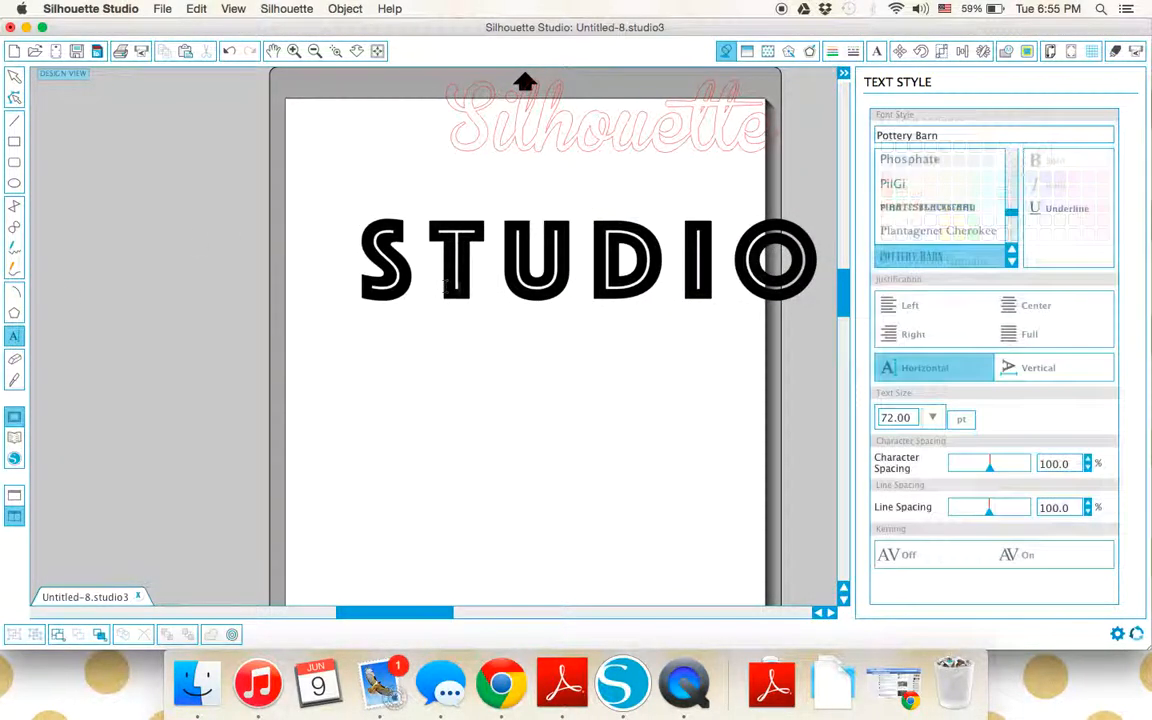
pyautogui.click(462, 300)
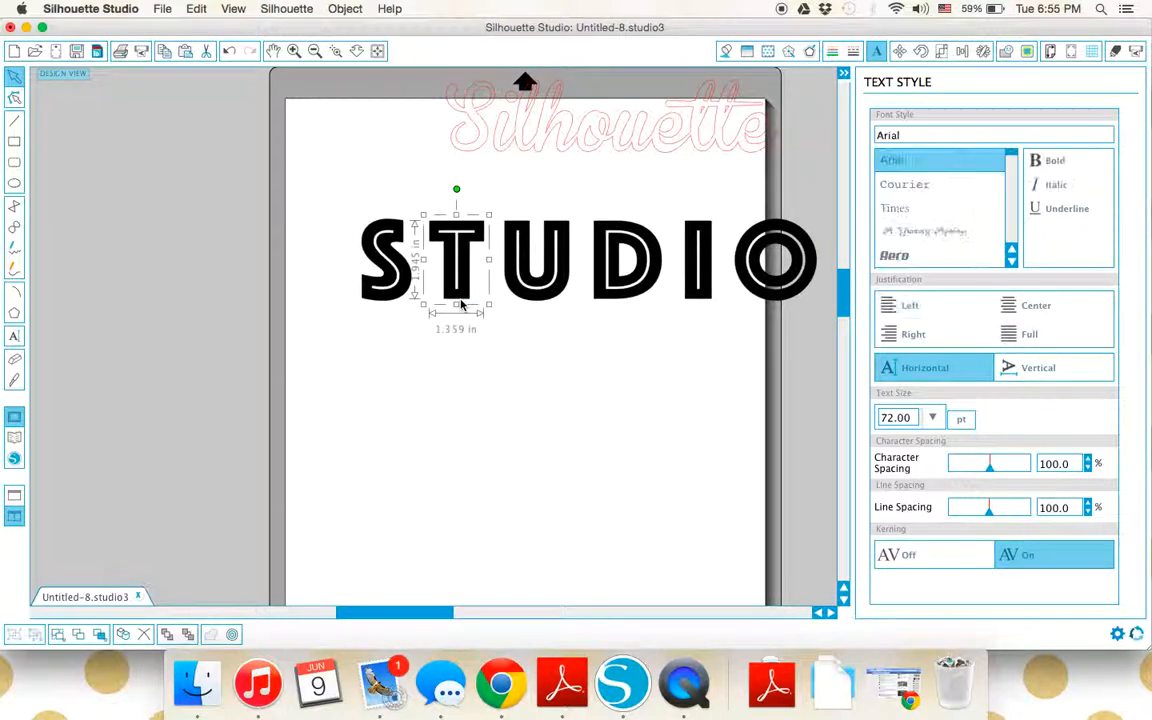
pyautogui.moveTo(320, 191); pyautogui.dragTo(800, 370)
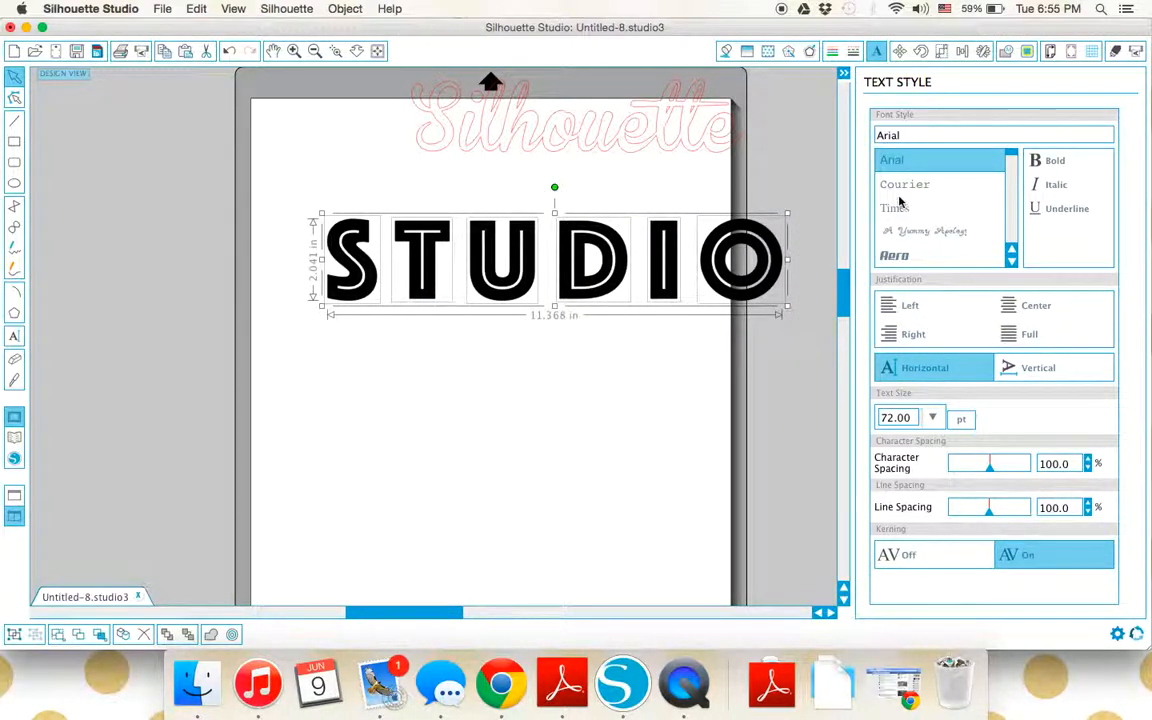
pyautogui.hscroll(-3, 724, 283)
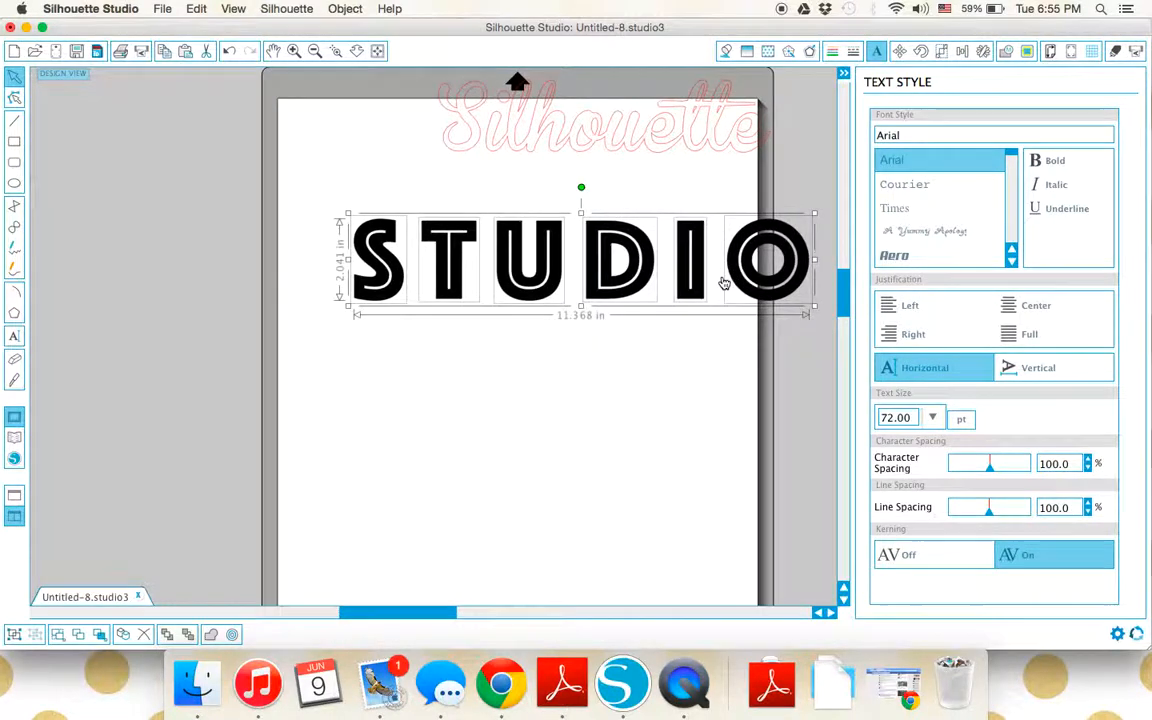
pyautogui.click(724, 283)
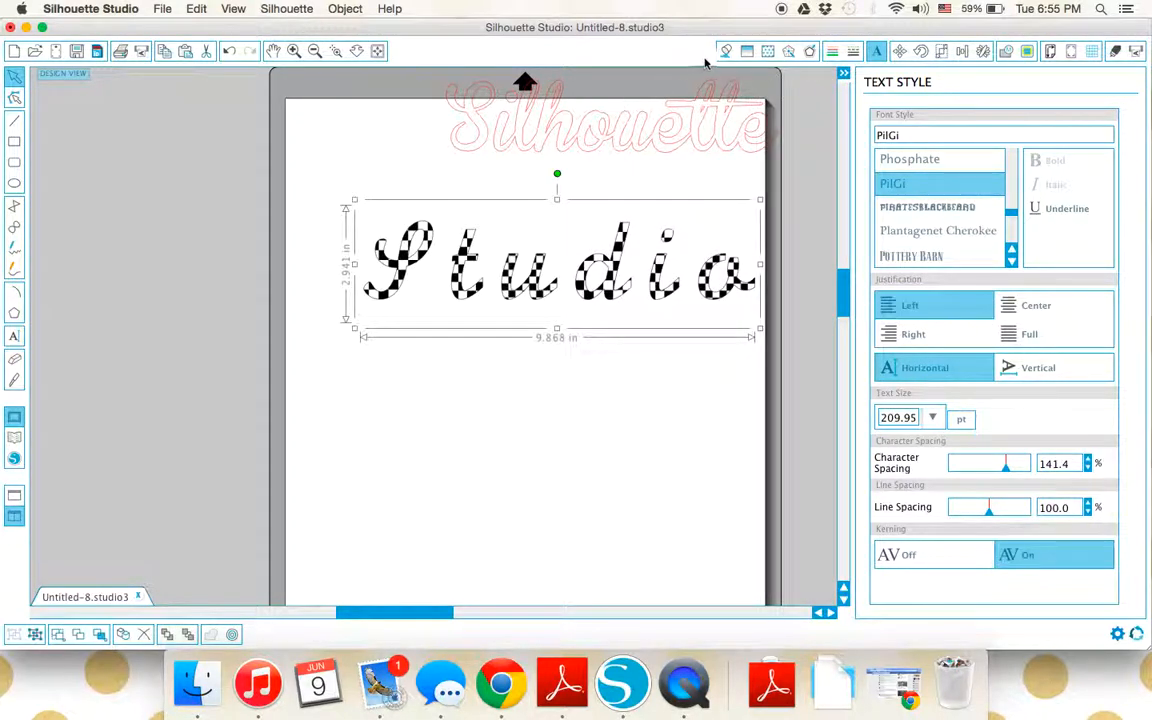
# Remove the checkered fill from the "Studio" text and change its font to Pharmacy MMX
pyautogui.click(725, 51)
pyautogui.click(1009, 152)
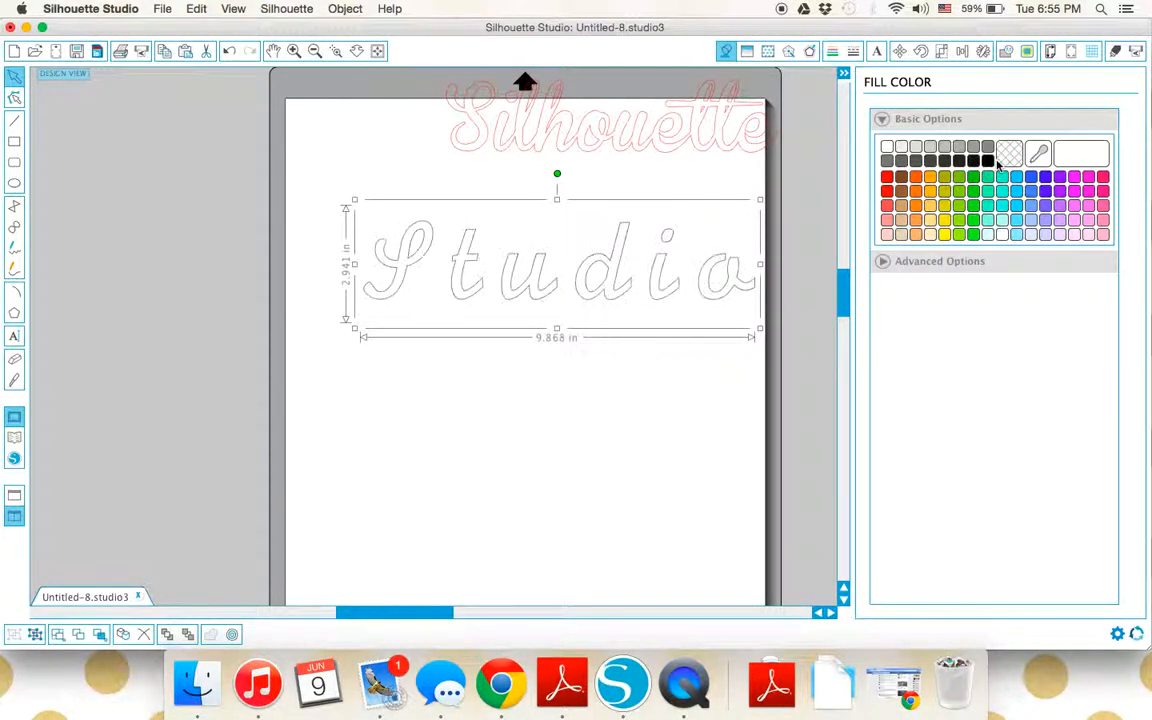
pyautogui.click(877, 51)
pyautogui.click(910, 208)
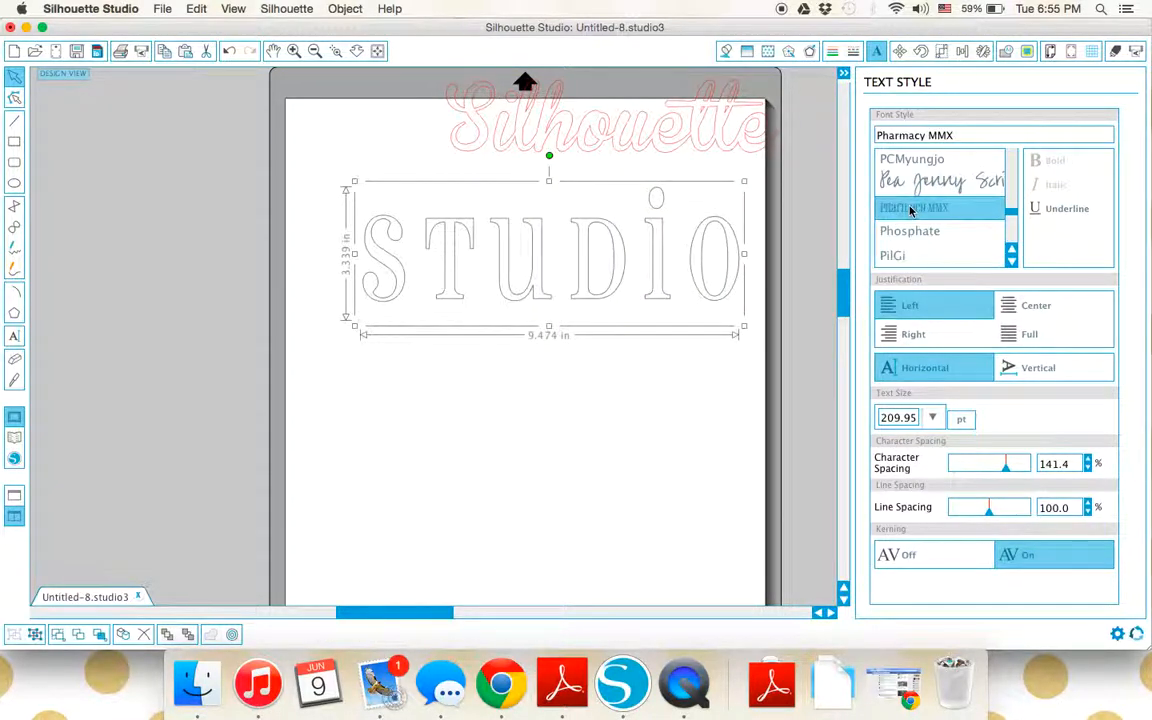
# Rotate the "STUDIO" text to 90°, 180° and 270°, and return it to 0°
pyautogui.click(921, 52)
pyautogui.click(913, 336)
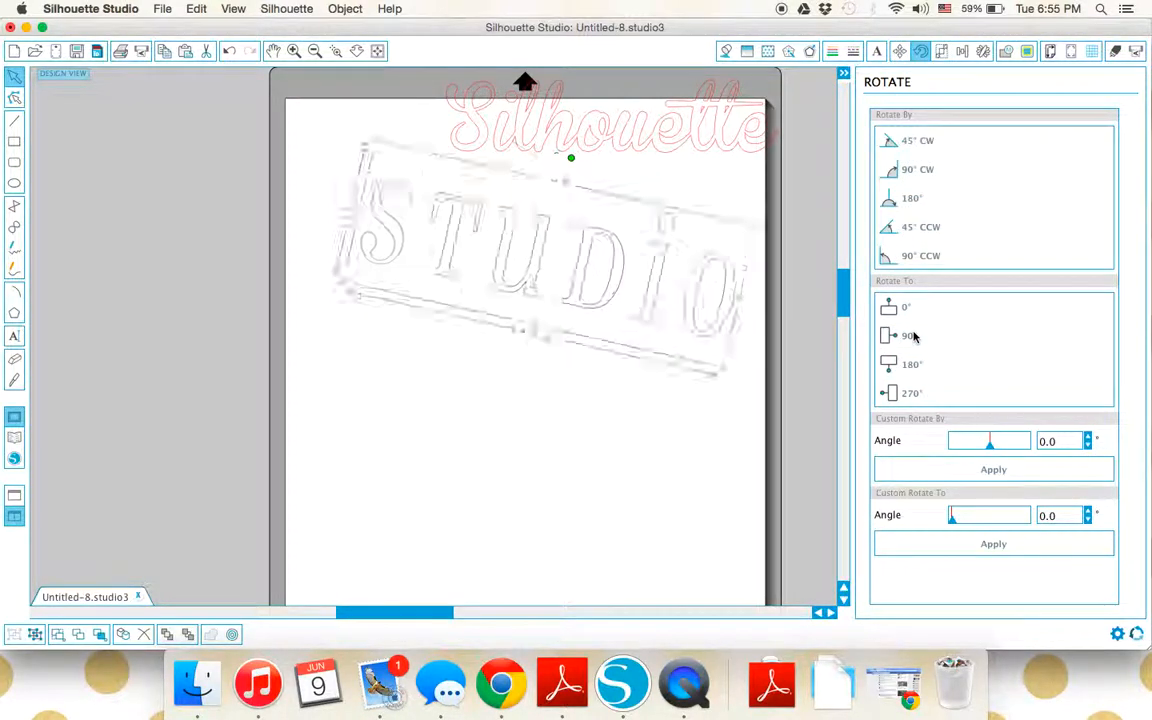
pyautogui.click(913, 363)
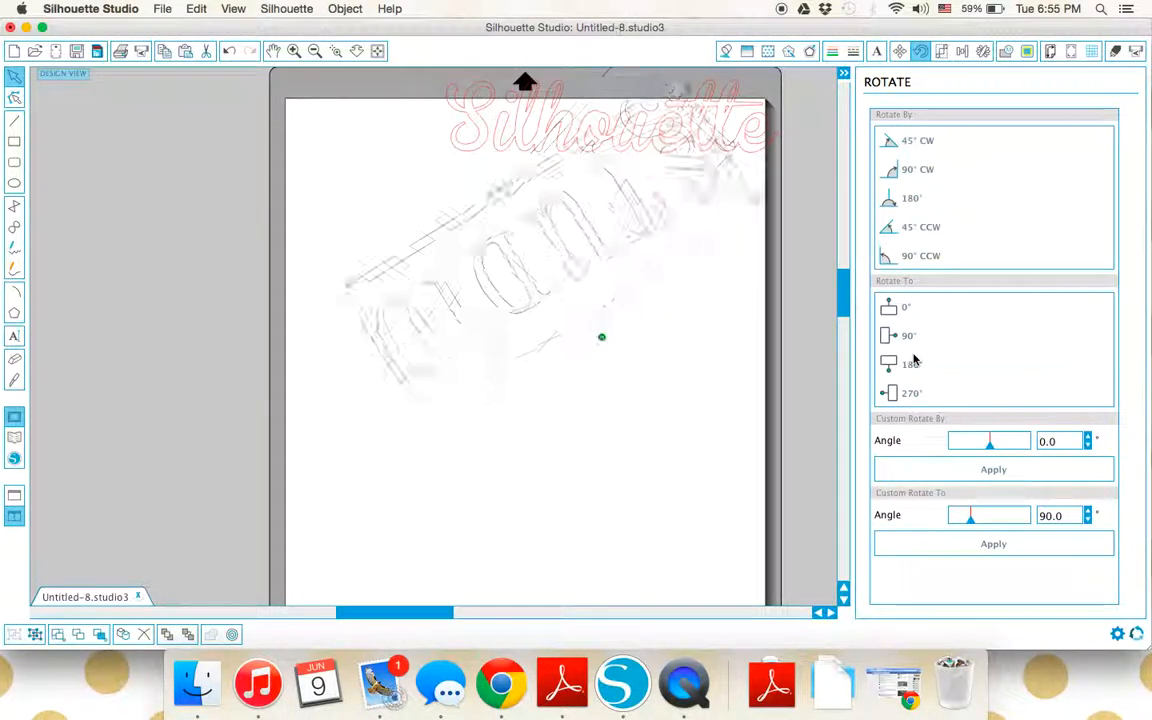
pyautogui.click(913, 388)
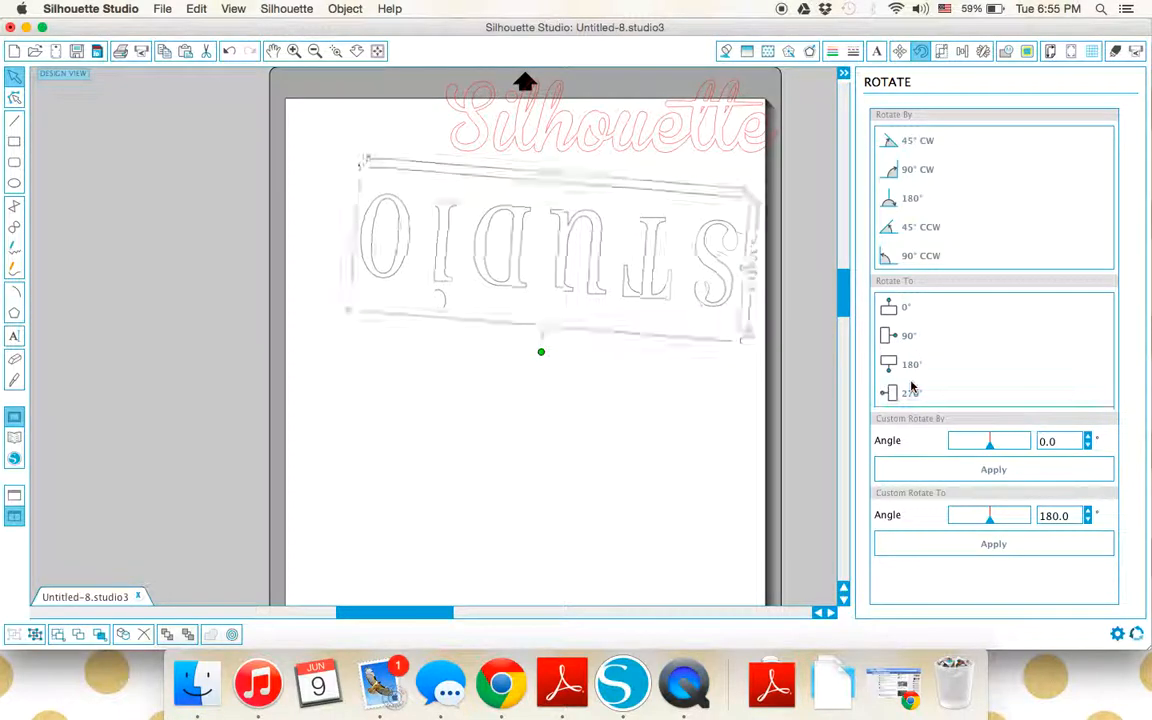
pyautogui.click(913, 314)
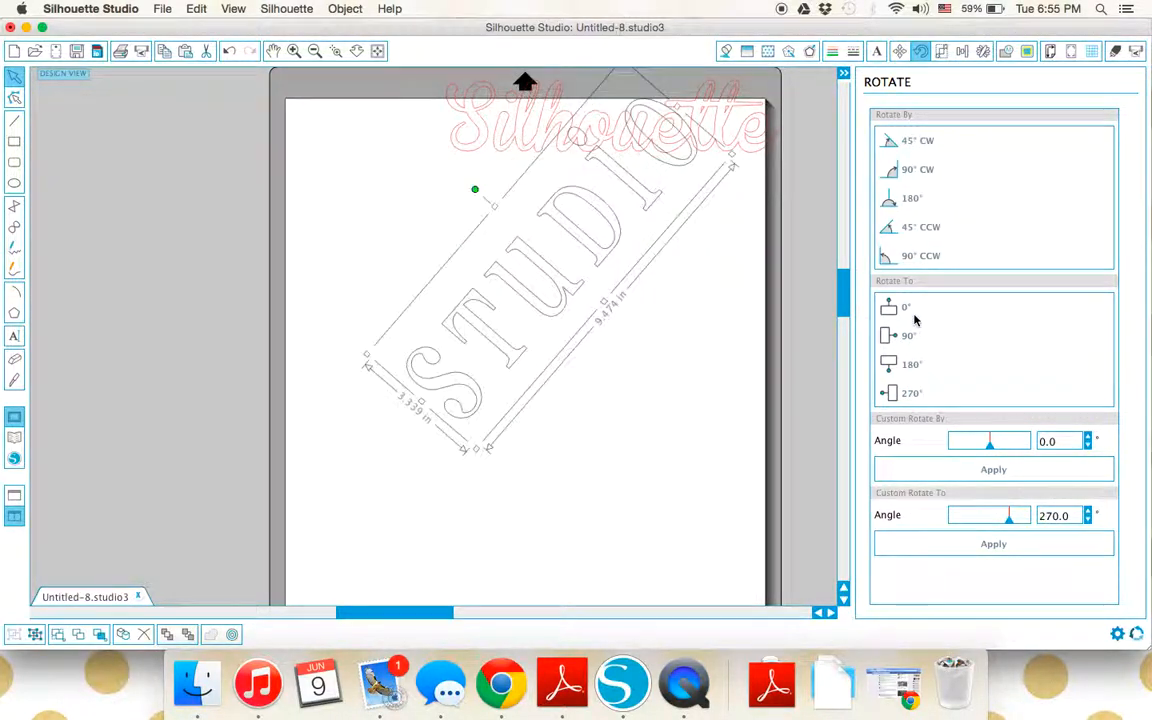
# Scale the "STUDIO" text with its aspect ratio locked to a height of 6 in, and then to a width of 10 in
pyautogui.click(941, 52)
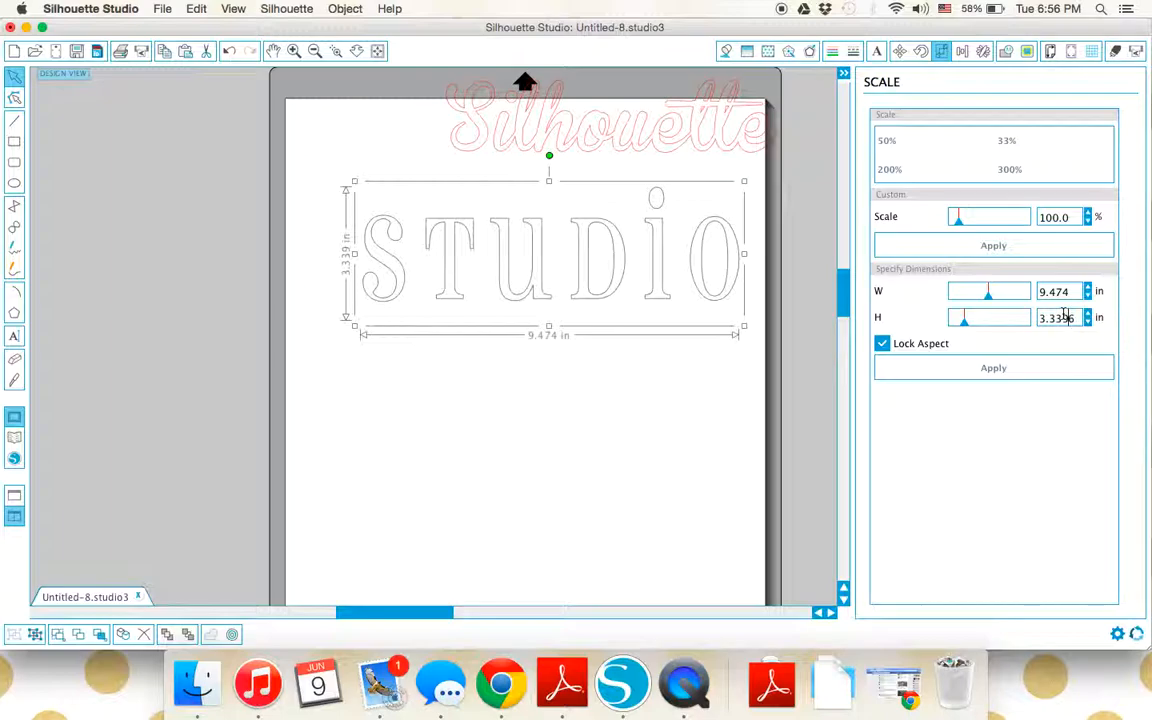
pyautogui.doubleClick(1064, 316)
pyautogui.write('6')
pyautogui.press('Return')
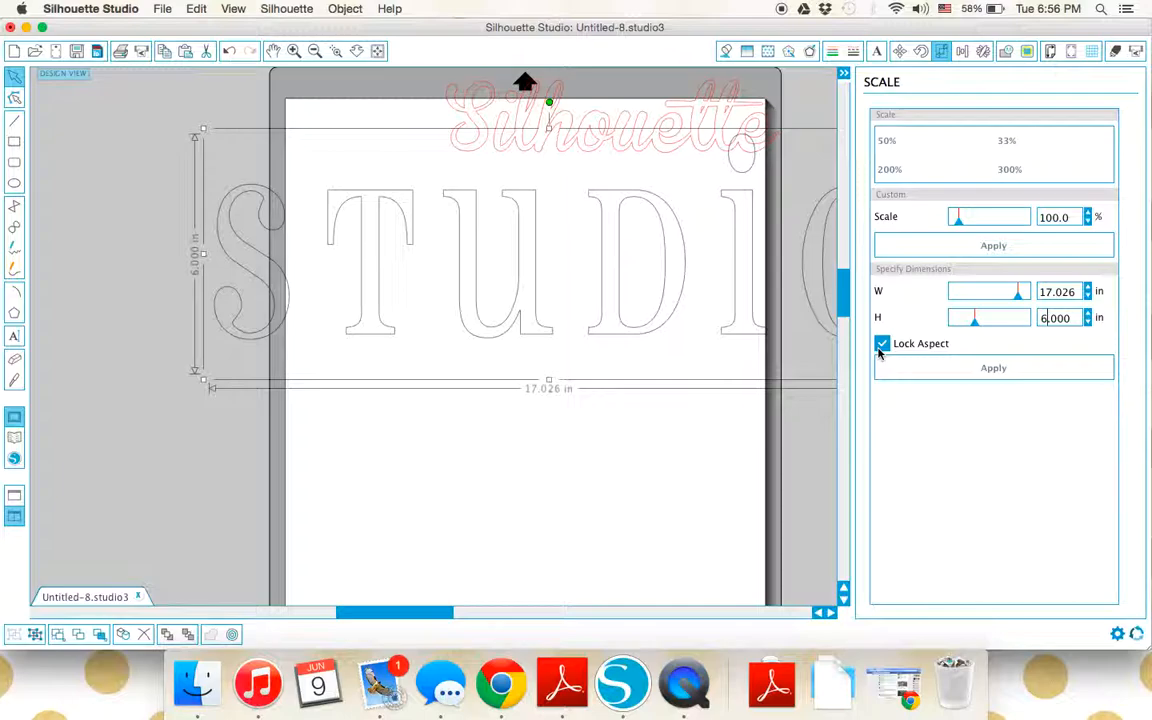
pyautogui.moveTo(757, 338); pyautogui.dragTo(714, 390)
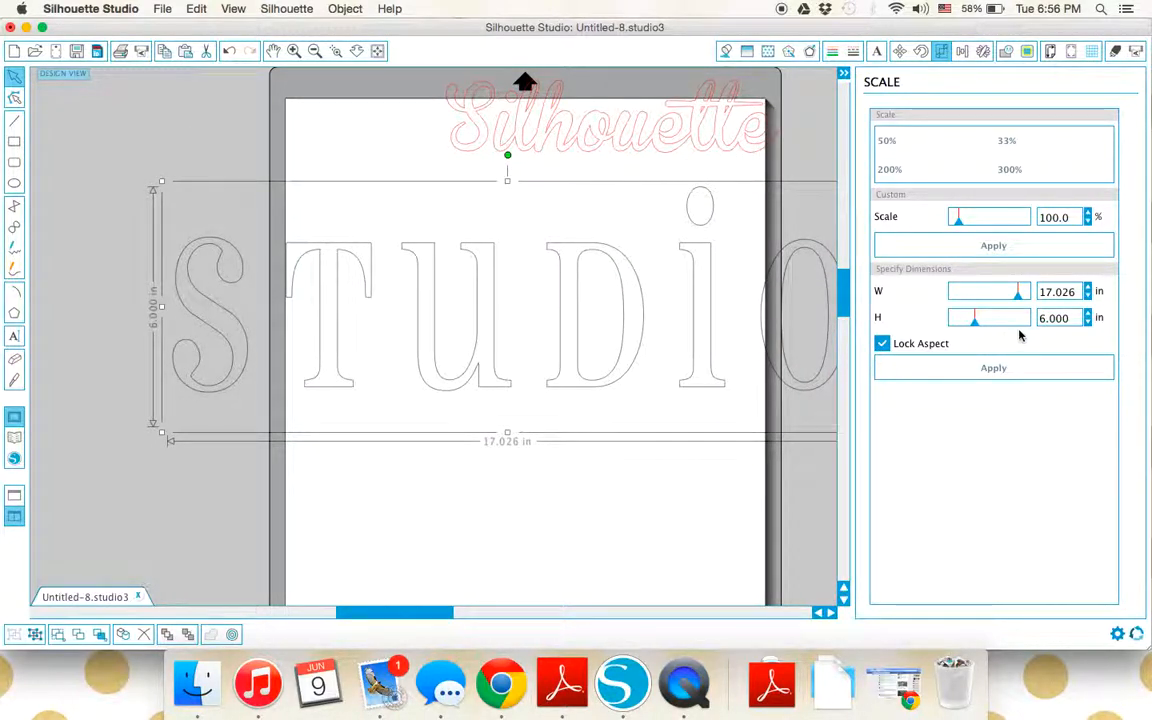
pyautogui.doubleClick(1056, 290)
pyautogui.write('1')
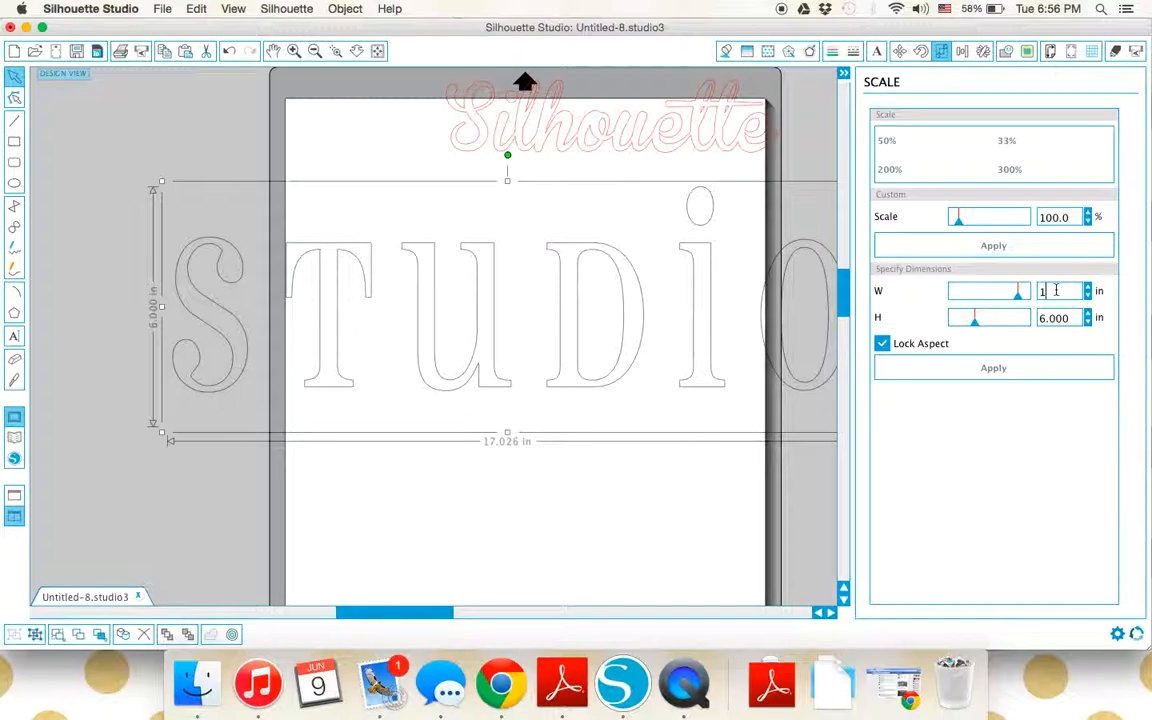
pyautogui.write('0')
pyautogui.press('Return')
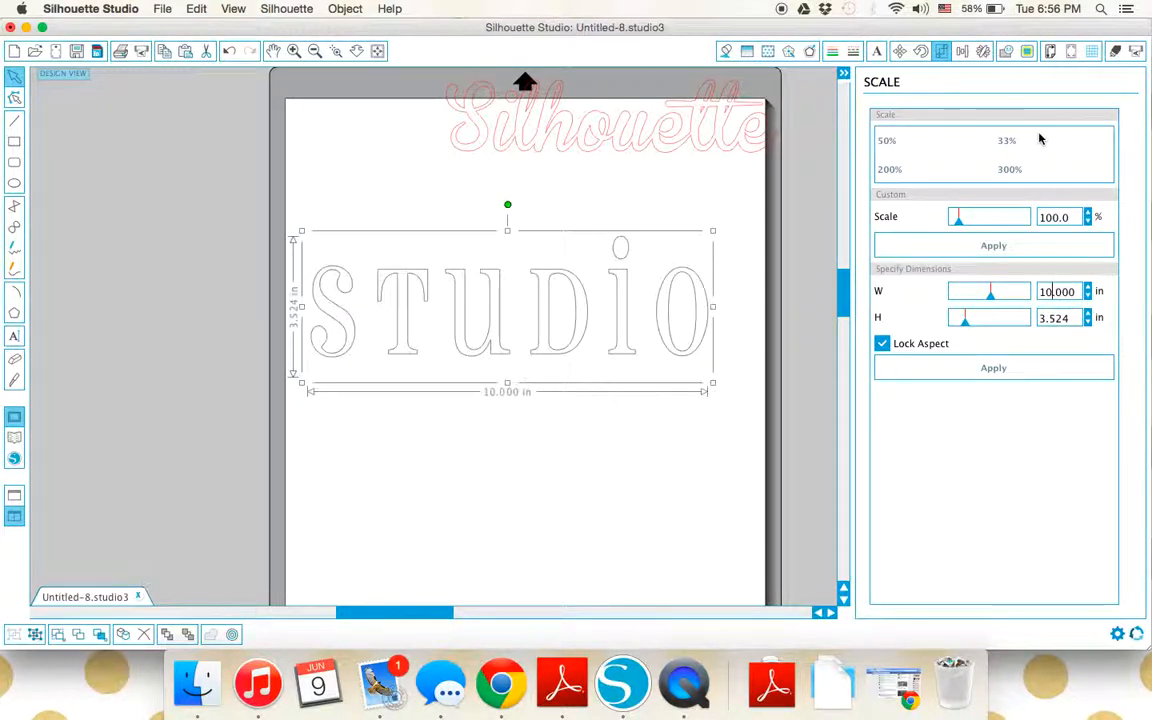
# Add a new text "Silhouette" in the Pottery Barn font at 72 pt below the "STUDIO" text
pyautogui.click(964, 52)
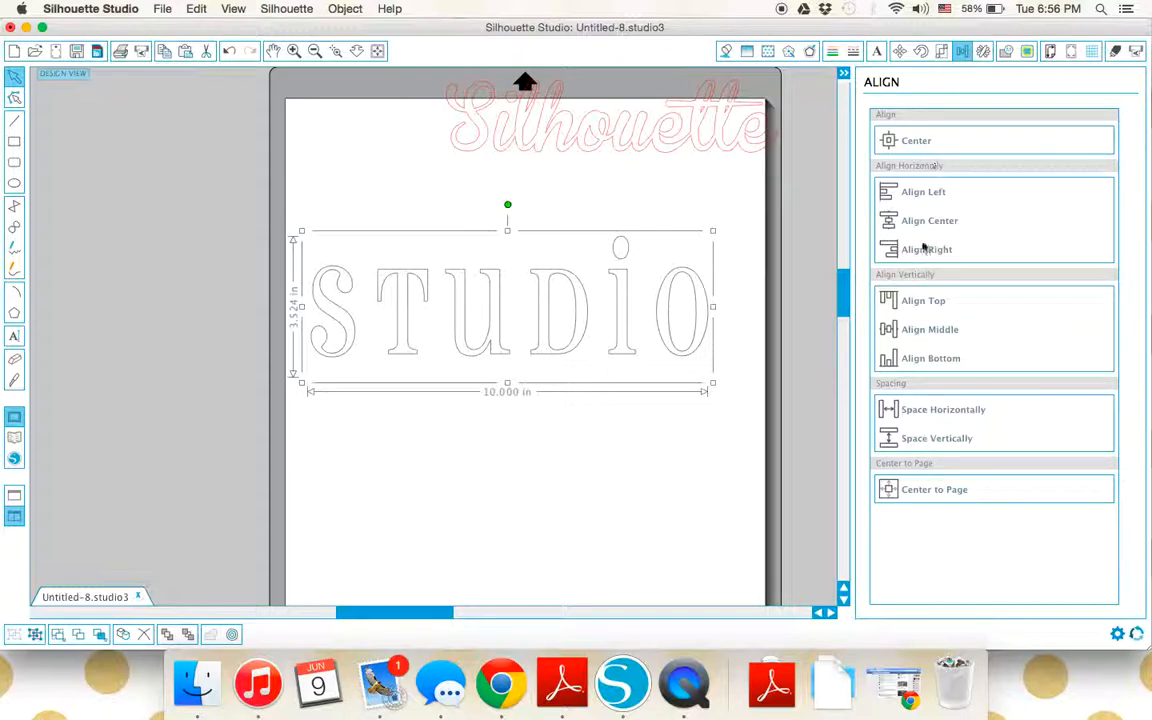
pyautogui.click(14, 336)
pyautogui.click(364, 414)
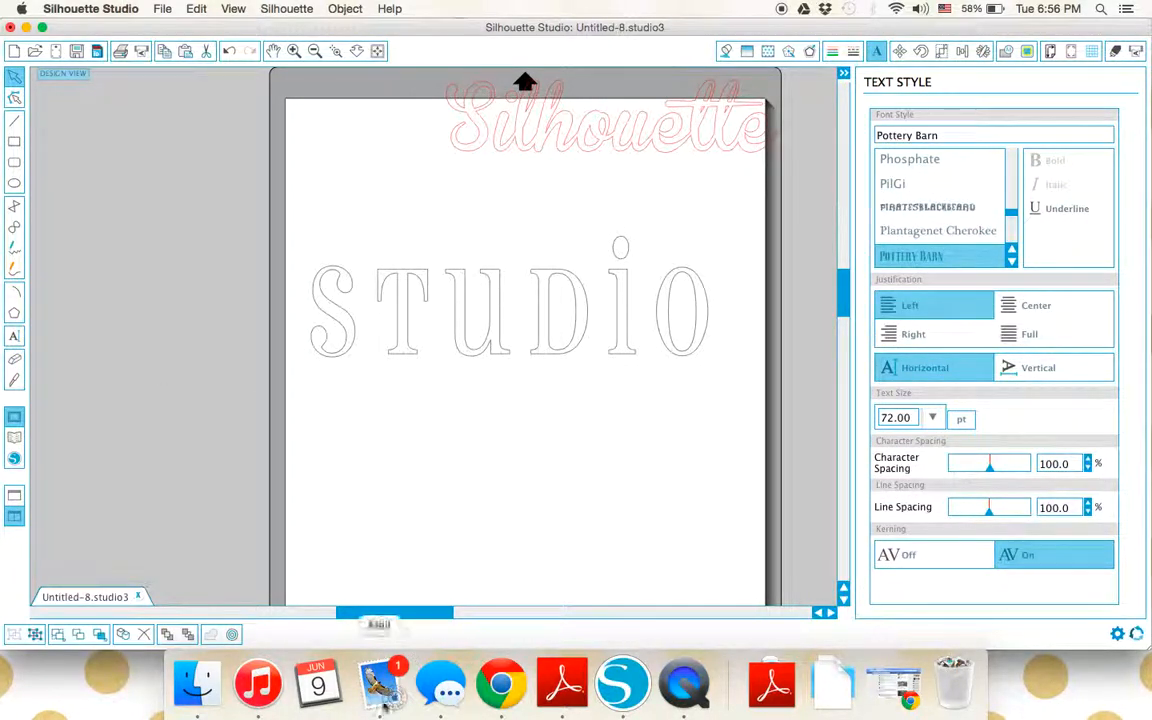
pyautogui.write('S')
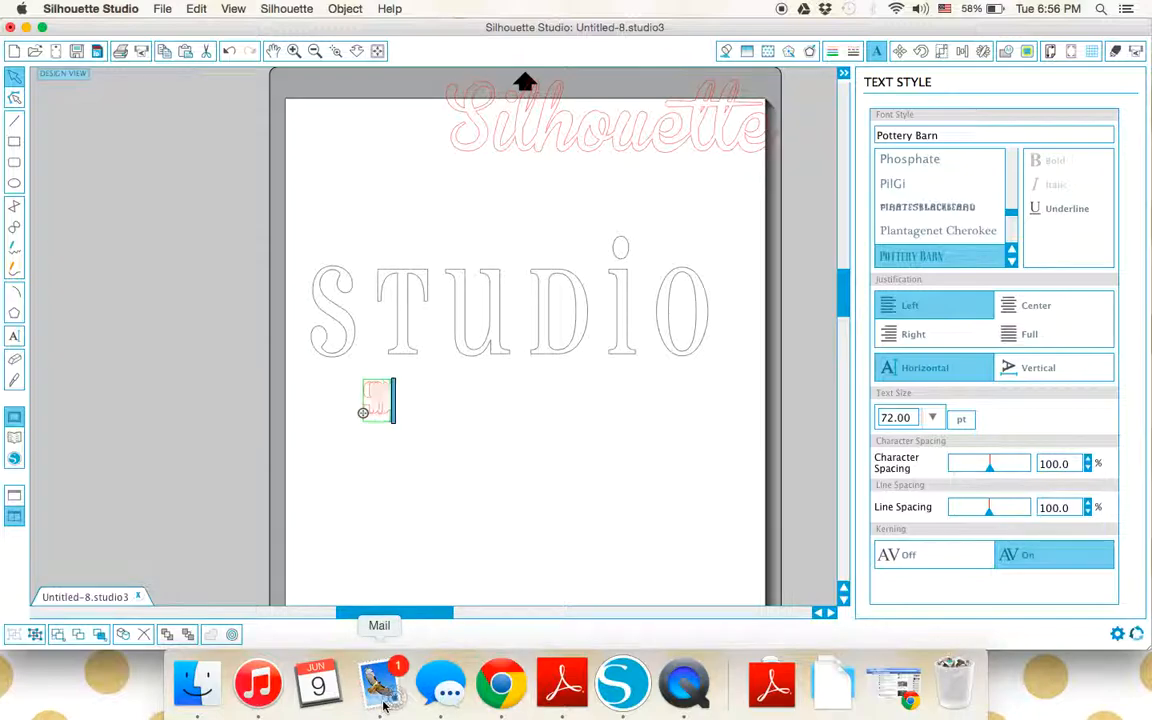
pyautogui.write('ilhouette')
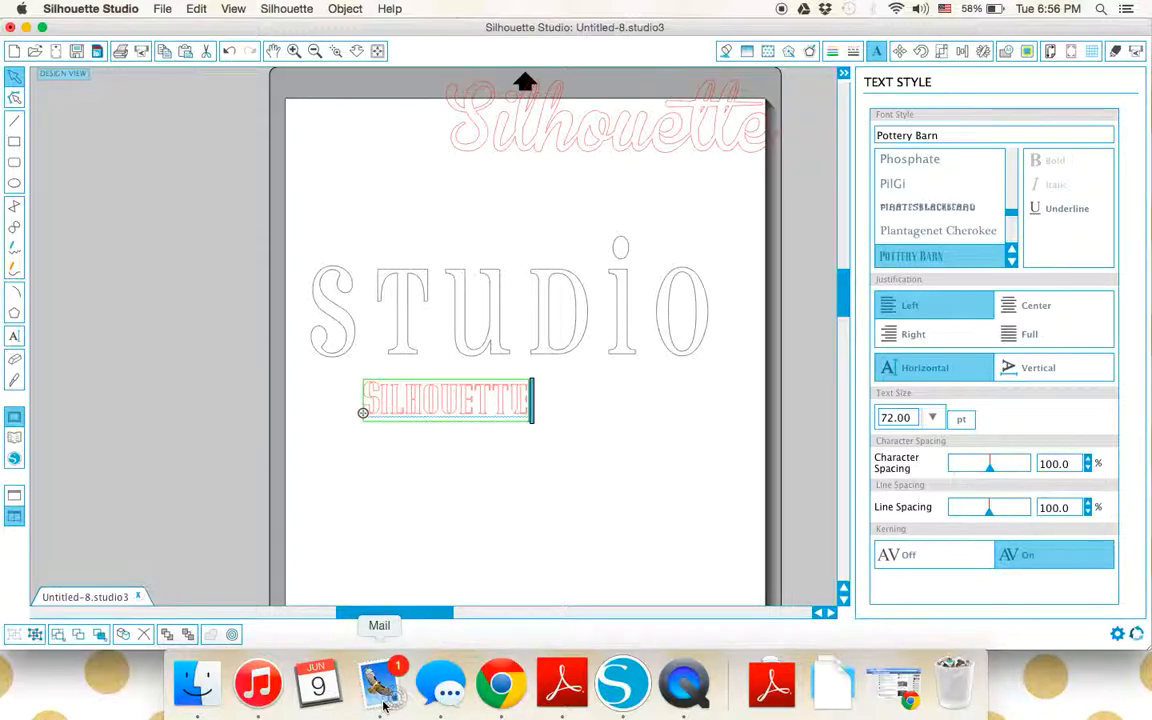
pyautogui.click(470, 545)
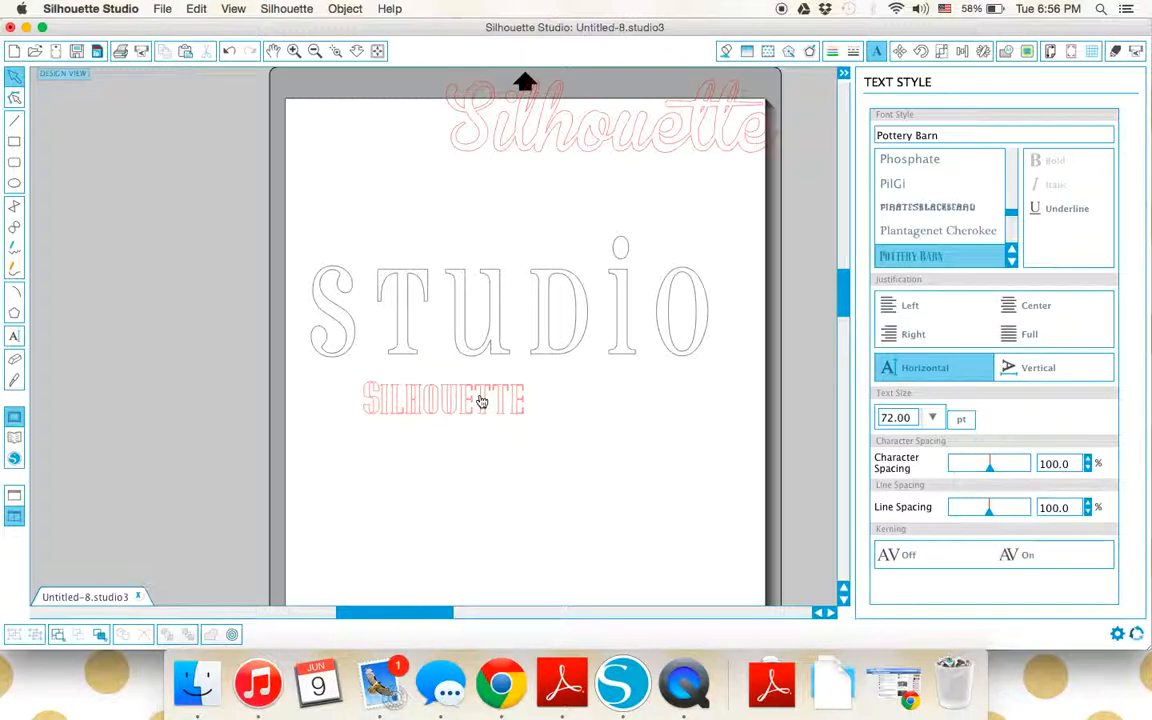
# Move the new Pottery Barn "Silhouette" text above "STUDIO" and enlarge it to about 9.77 in wide
pyautogui.moveTo(484, 395); pyautogui.dragTo(435, 204)
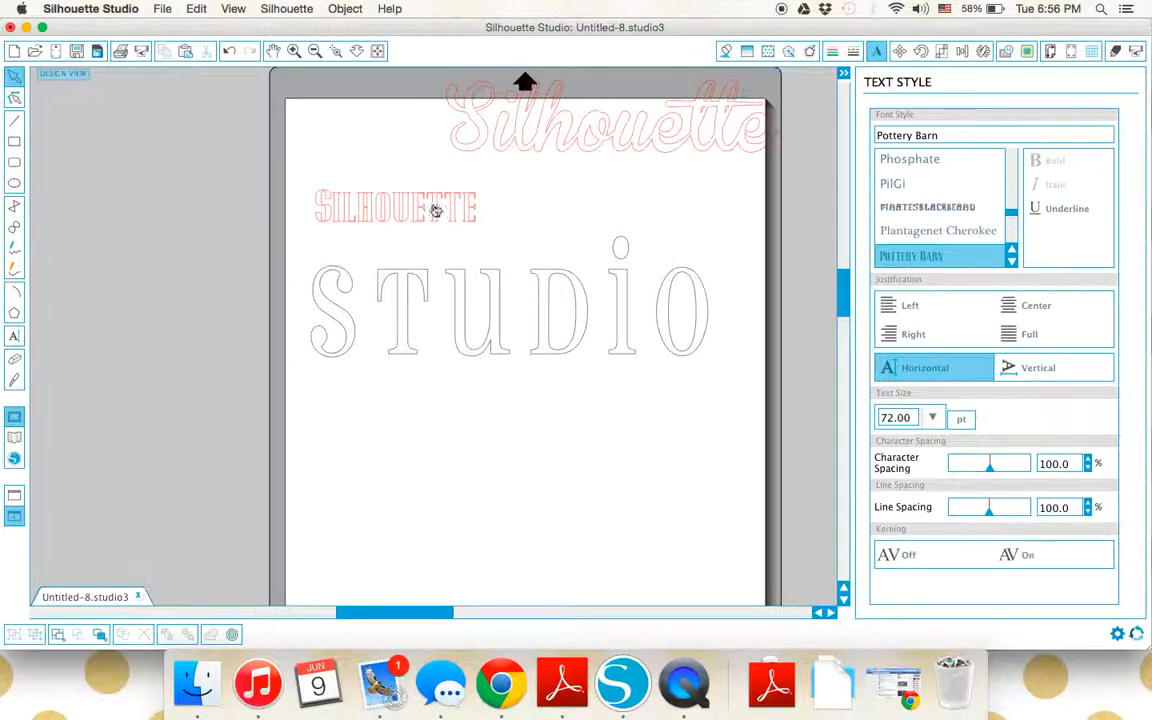
pyautogui.moveTo(484, 235); pyautogui.dragTo(702, 252)
pyautogui.click(691, 260)
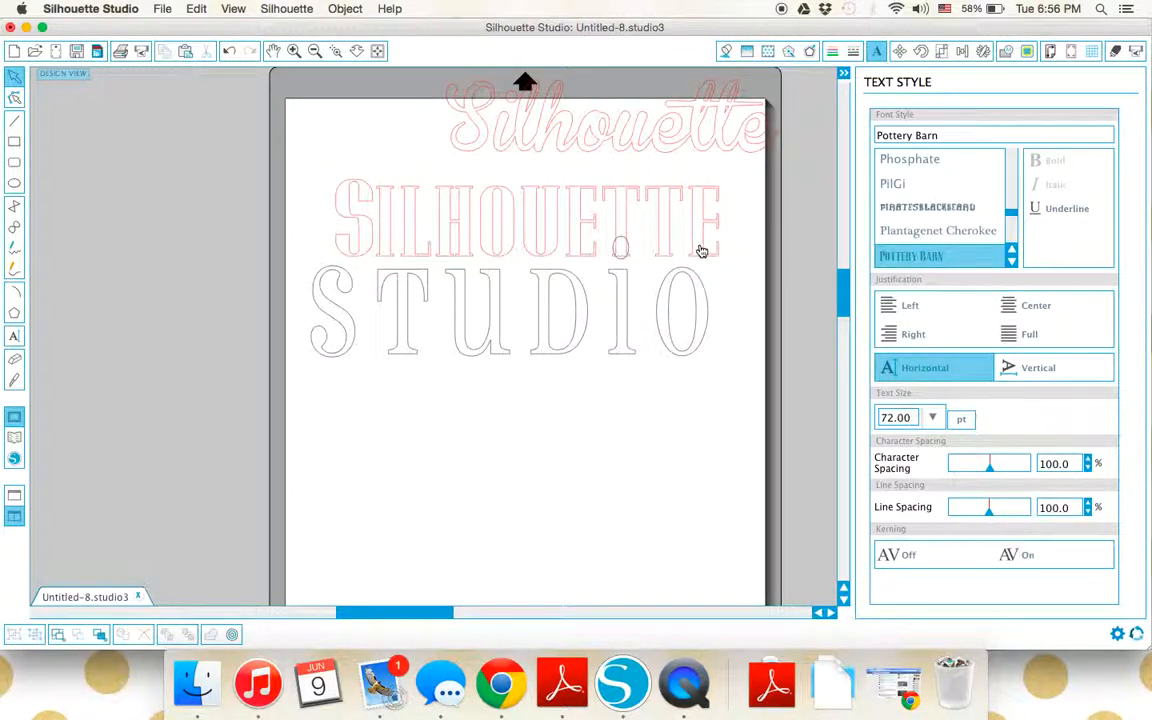
# Select the Pottery Barn "Silhouette" and "STUDIO" texts together and align them horizontally left, center and right in turn
pyautogui.click(702, 251)
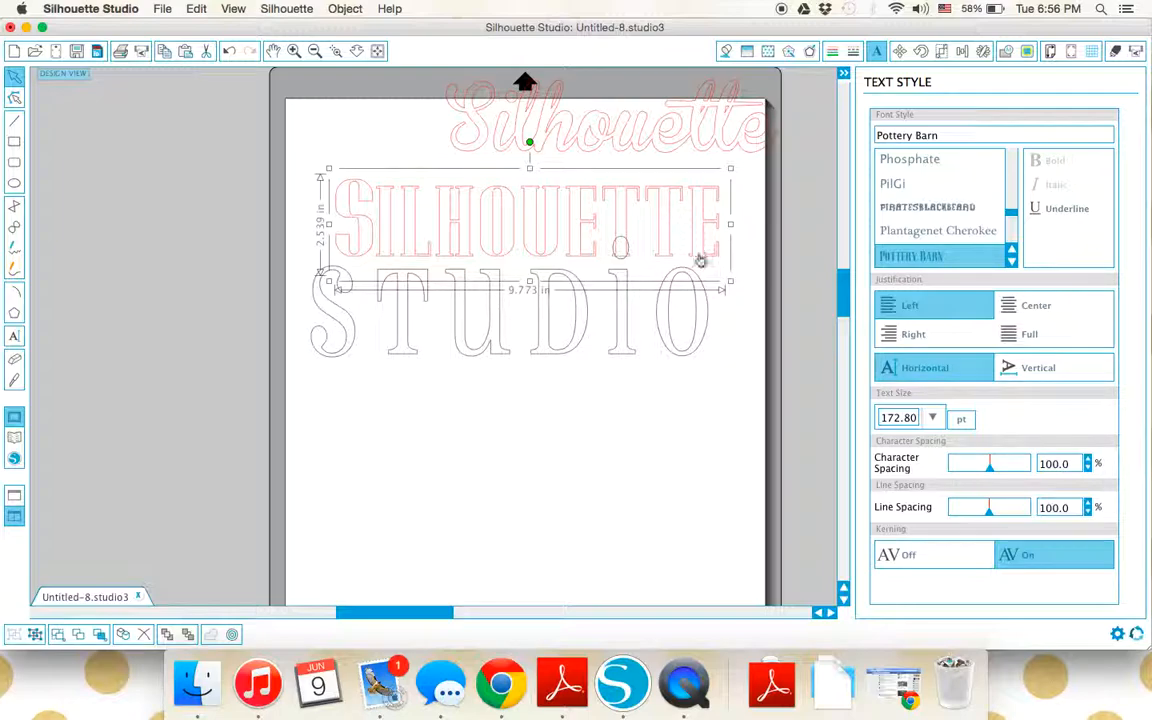
pyautogui.keyDown('shift'); pyautogui.click(660, 358); pyautogui.keyUp('shift')
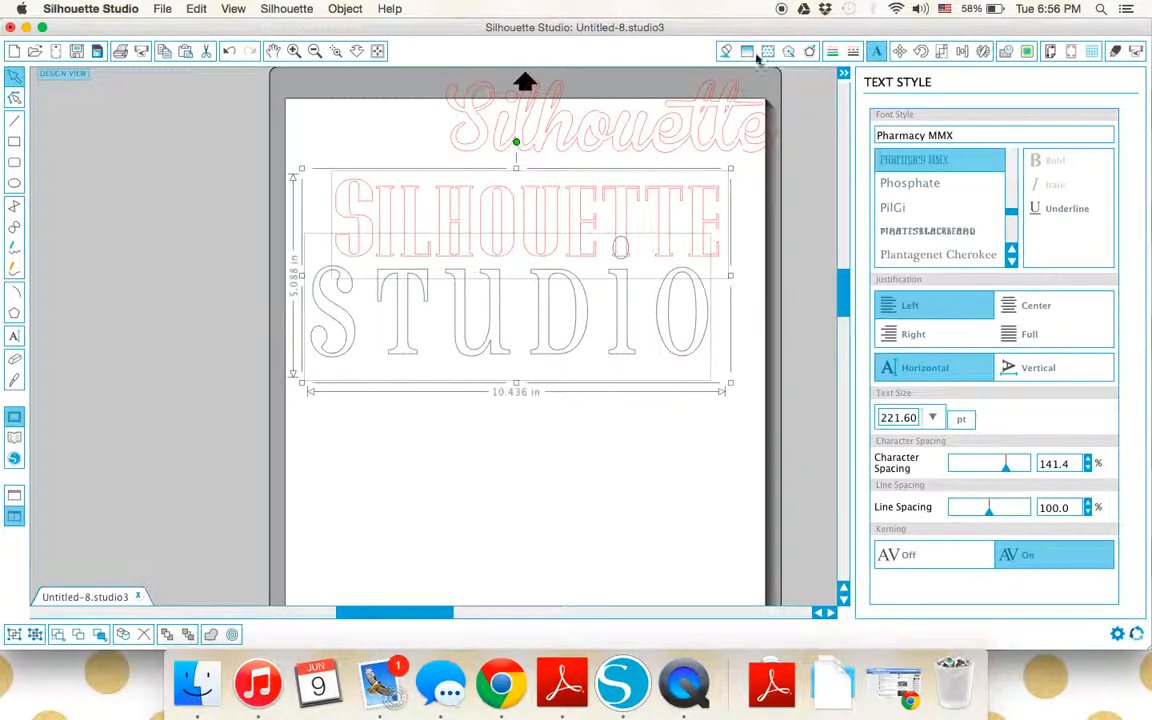
pyautogui.click(962, 51)
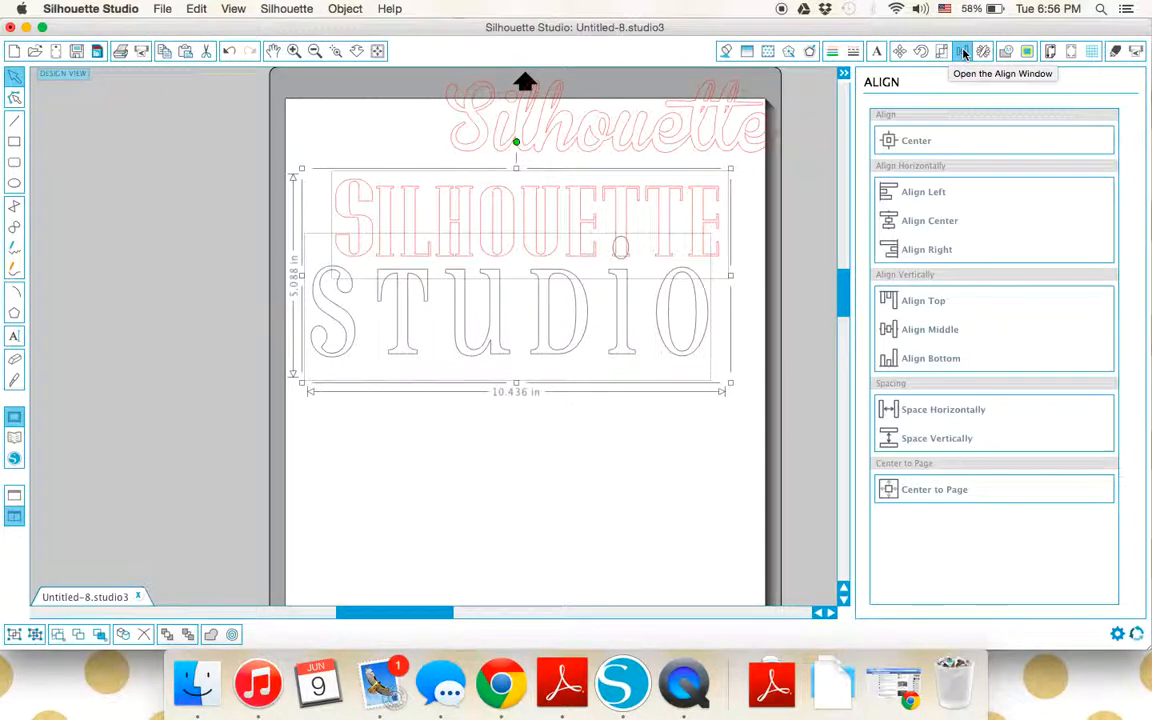
pyautogui.click(929, 193)
pyautogui.click(928, 221)
pyautogui.click(925, 250)
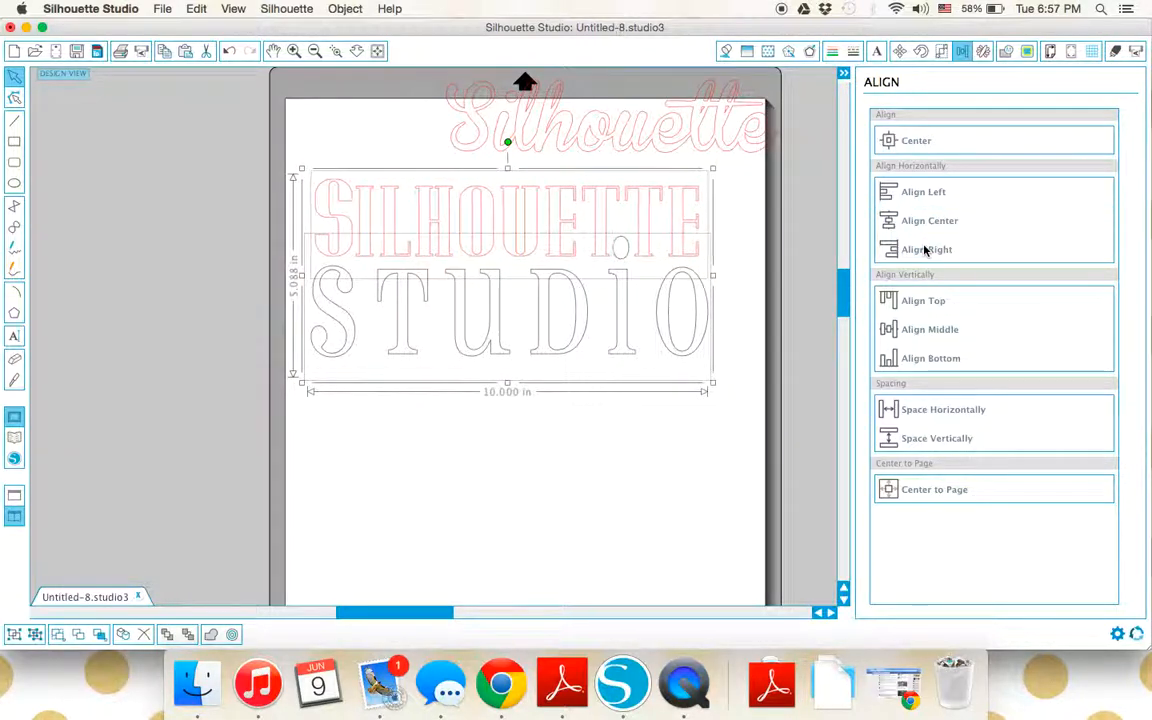
# Align the two selected texts vertically by top, middle and bottom, and by top again
pyautogui.click(914, 302)
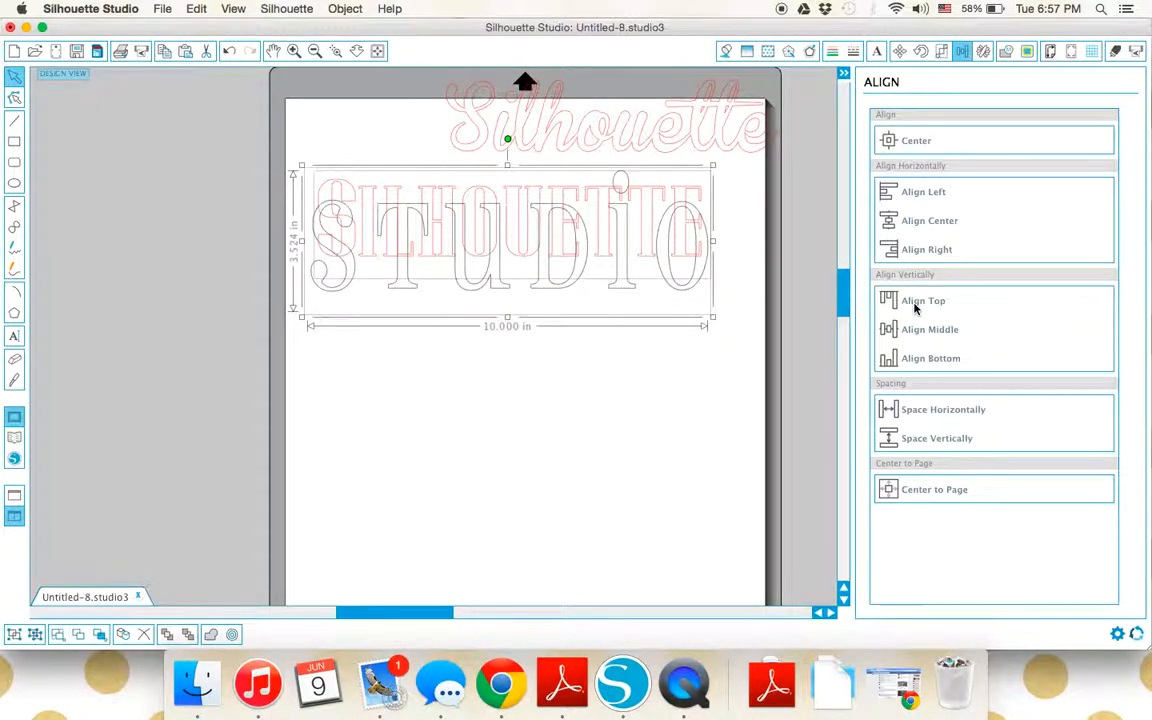
pyautogui.click(914, 329)
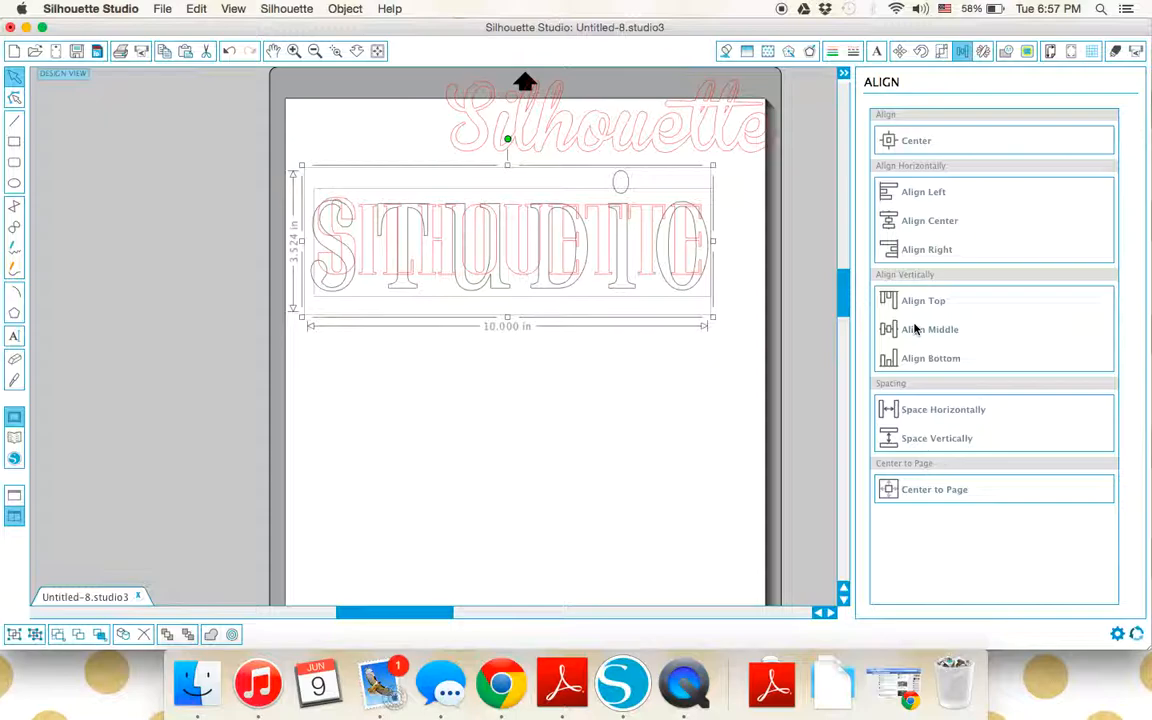
pyautogui.click(913, 358)
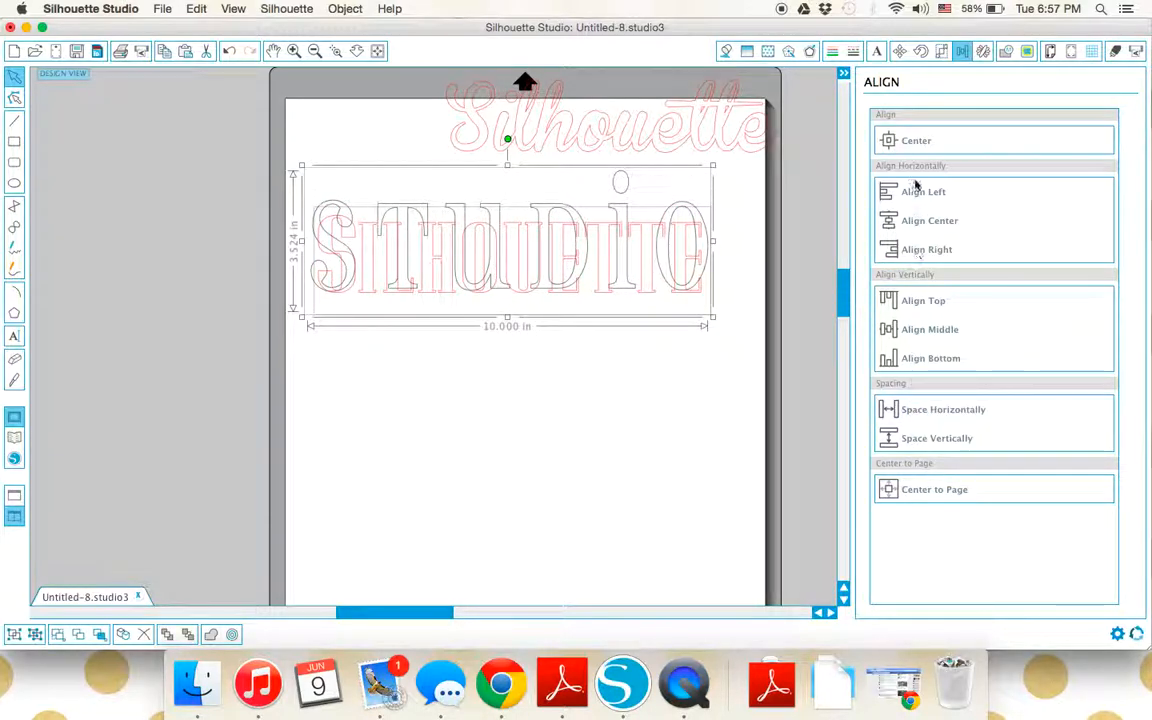
pyautogui.click(924, 301)
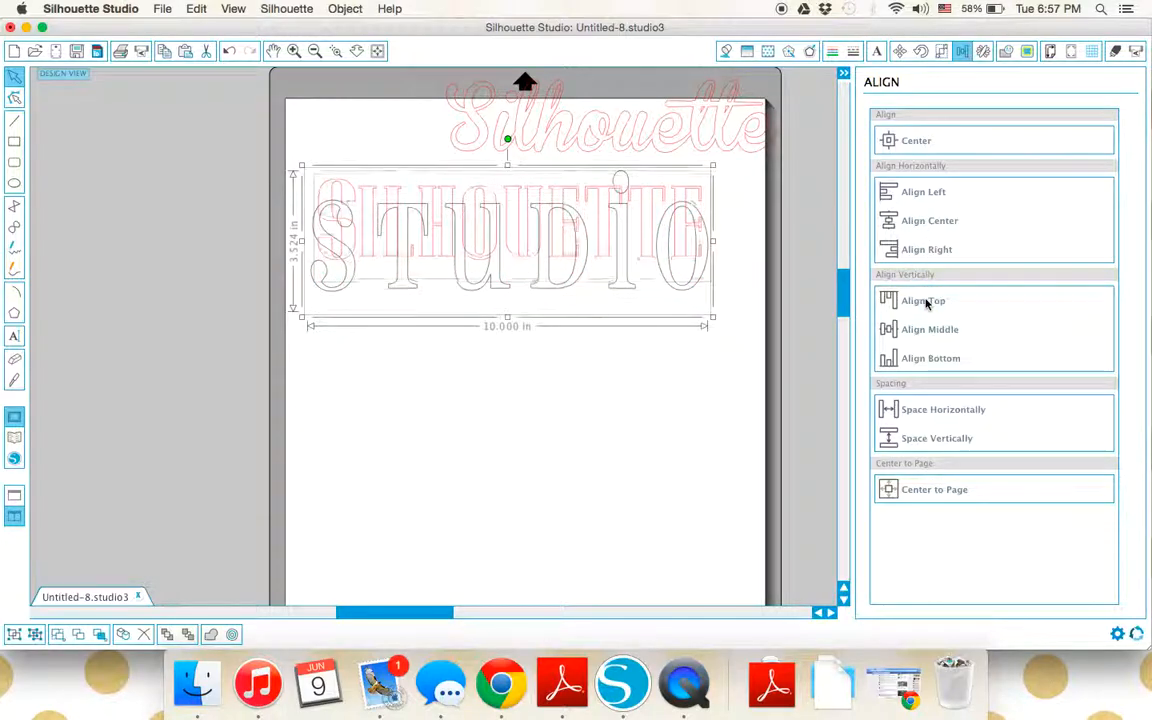
# Align the two texts along their left edges and move "STUDIO" down below the Pottery Barn "Silhouette" text
pyautogui.click(923, 193)
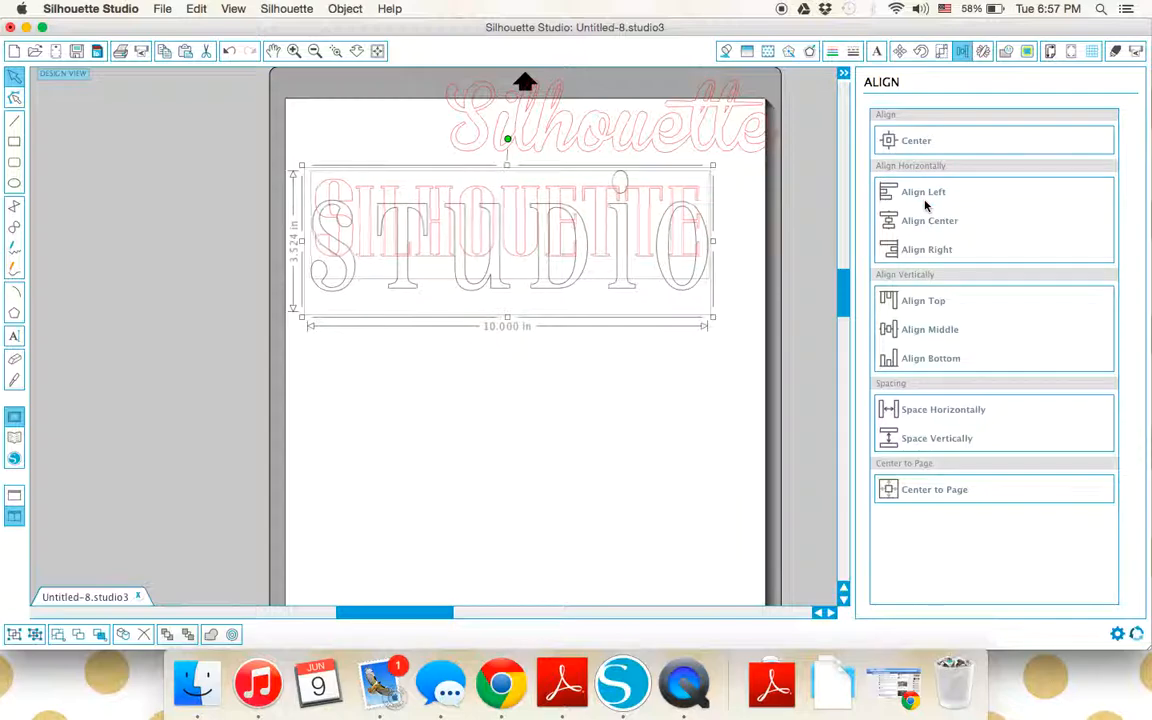
pyautogui.click(633, 464)
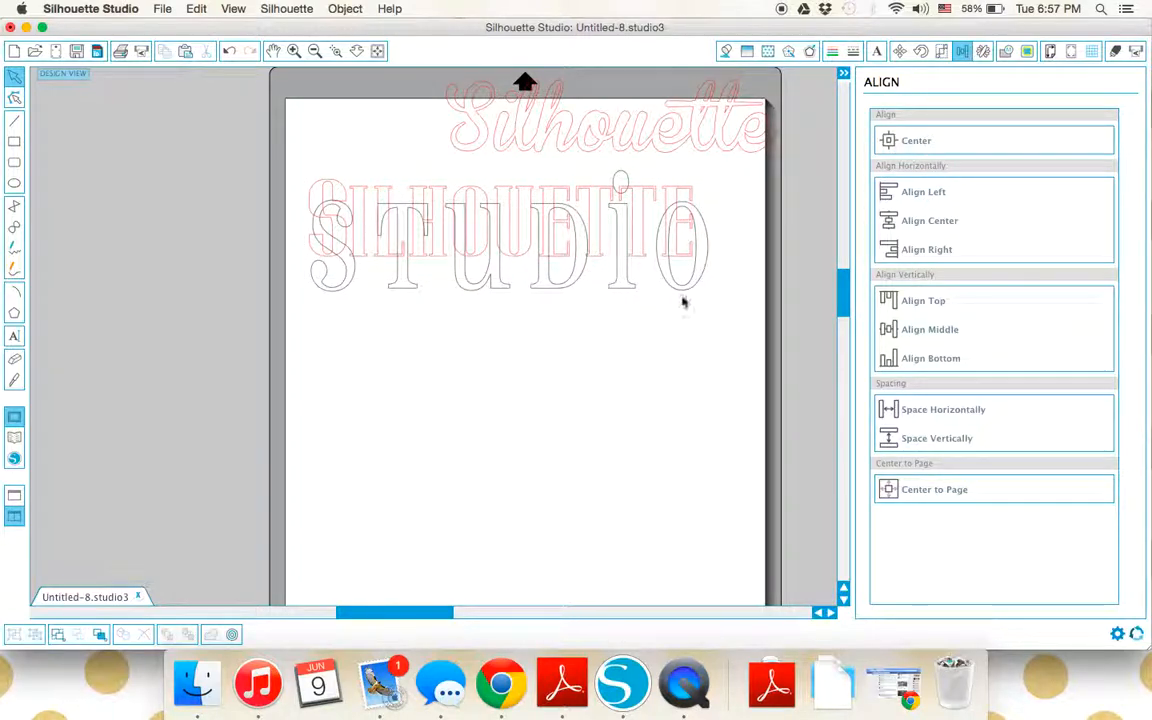
pyautogui.moveTo(676, 296); pyautogui.dragTo(673, 356)
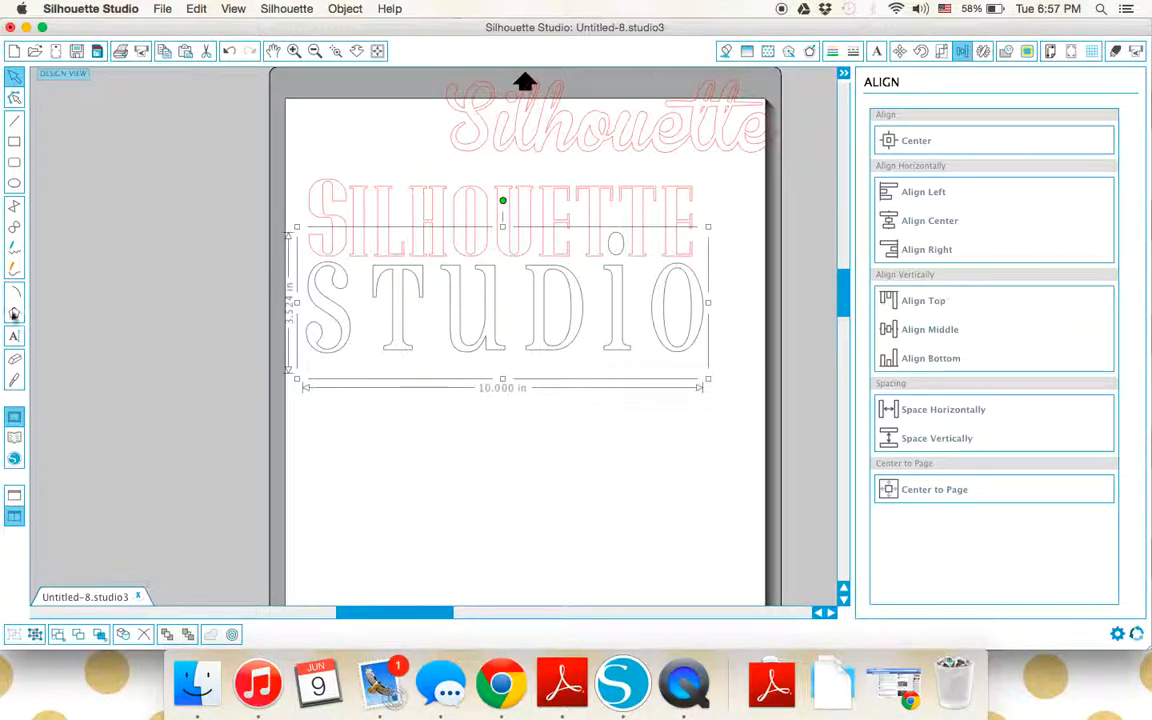
# Add the text "2015" in Pottery Barn, place it directly below "STUDIO" and enlarge it to about 6.92 in wide
pyautogui.click(12, 338)
pyautogui.click(417, 443)
pyautogui.write('2014')
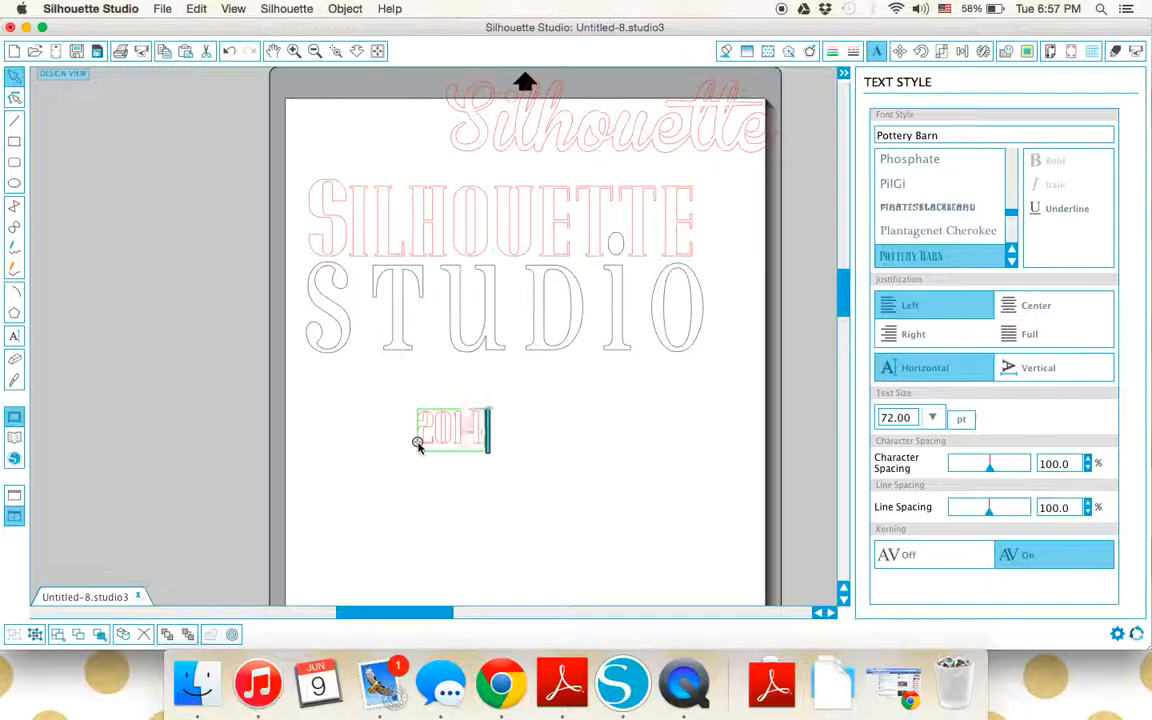
pyautogui.press('BackSpace')
pyautogui.write('5')
pyautogui.click(504, 428)
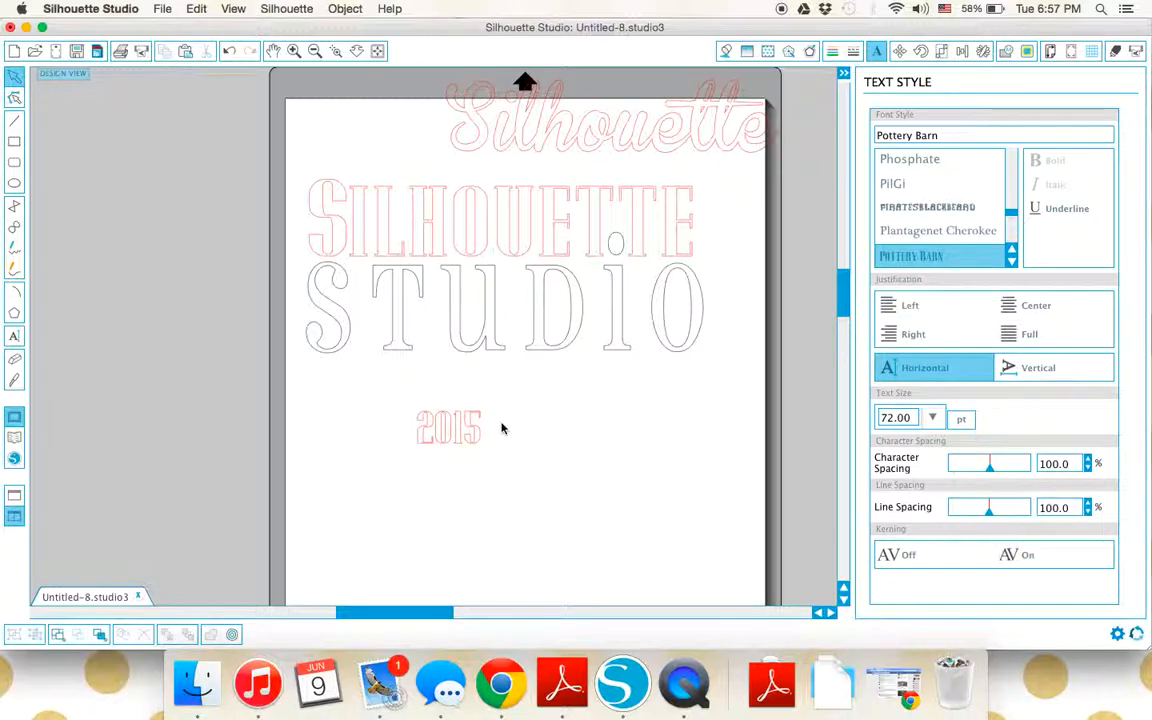
pyautogui.moveTo(473, 433); pyautogui.dragTo(482, 385)
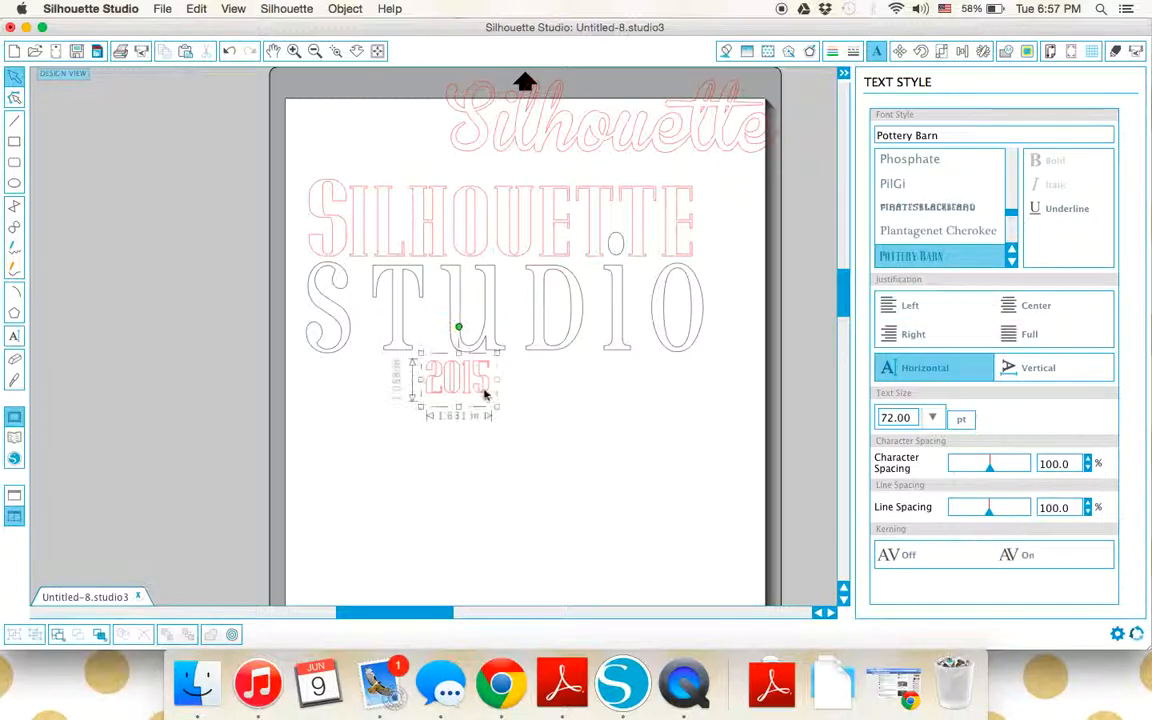
pyautogui.moveTo(497, 408); pyautogui.dragTo(706, 537)
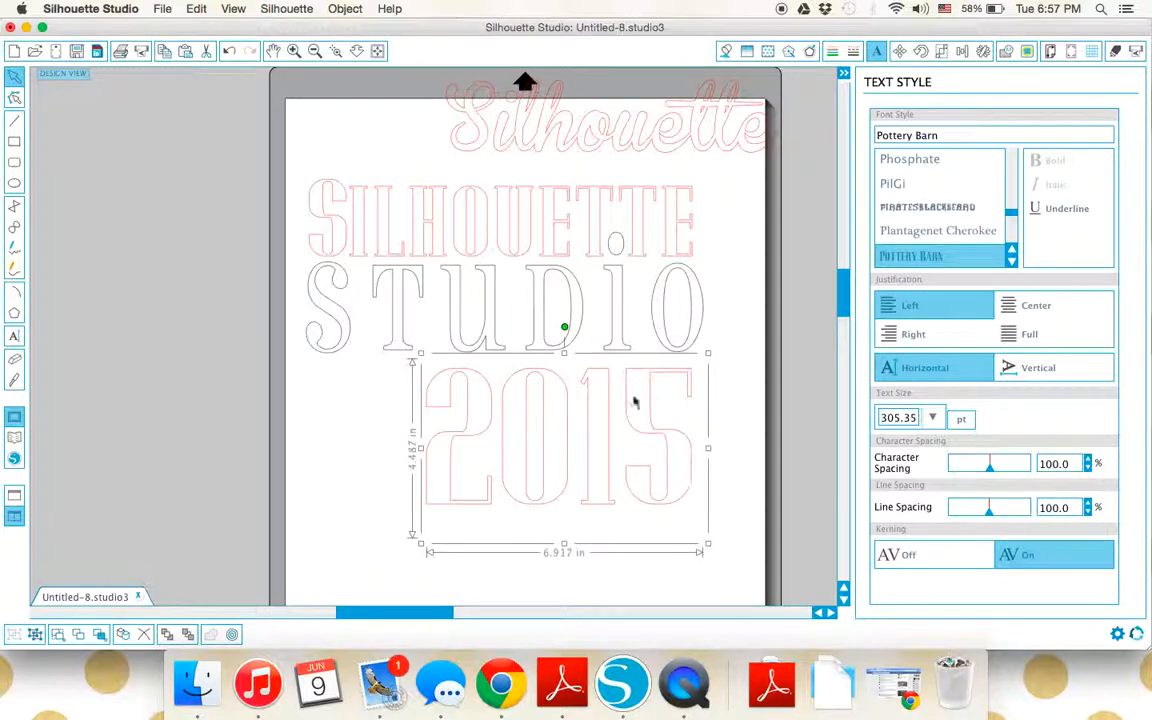
# Select the Pottery Barn "Silhouette", "STUDIO" and "2015" texts together and space them evenly in the vertical direction
pyautogui.keyDown('shift'); pyautogui.click(563, 348); pyautogui.keyUp('shift')
pyautogui.keyDown('shift'); pyautogui.click(564, 262); pyautogui.keyUp('shift')
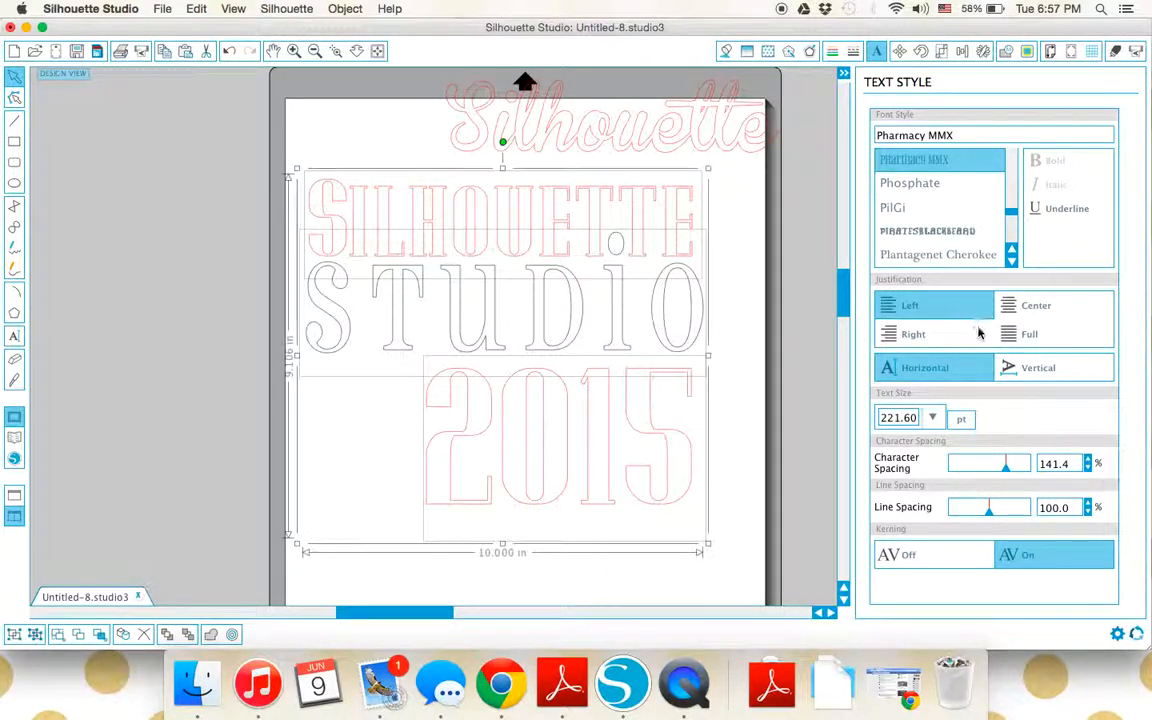
pyautogui.click(963, 52)
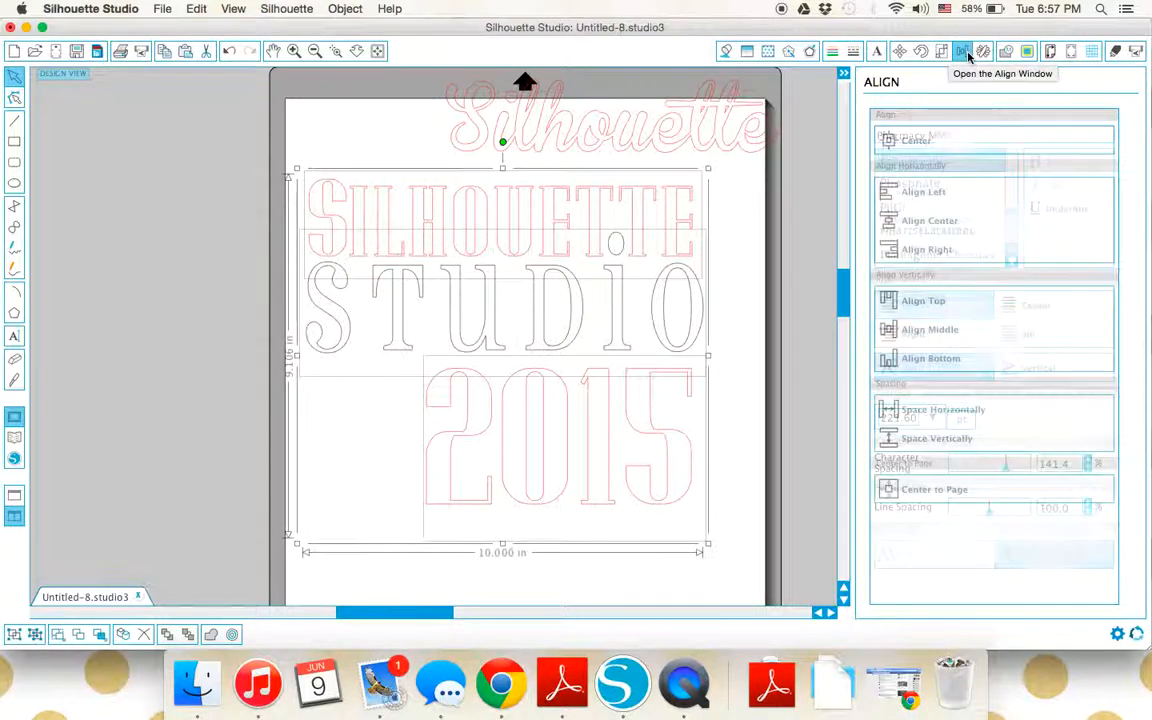
pyautogui.click(926, 438)
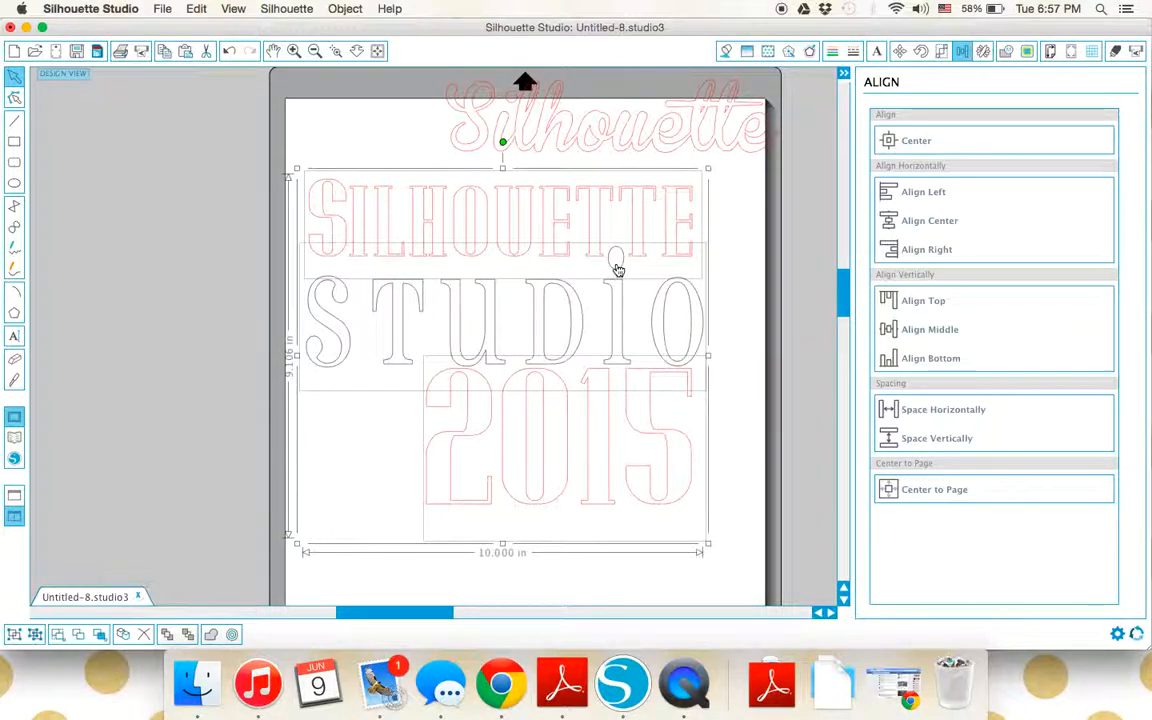
pyautogui.click(744, 263)
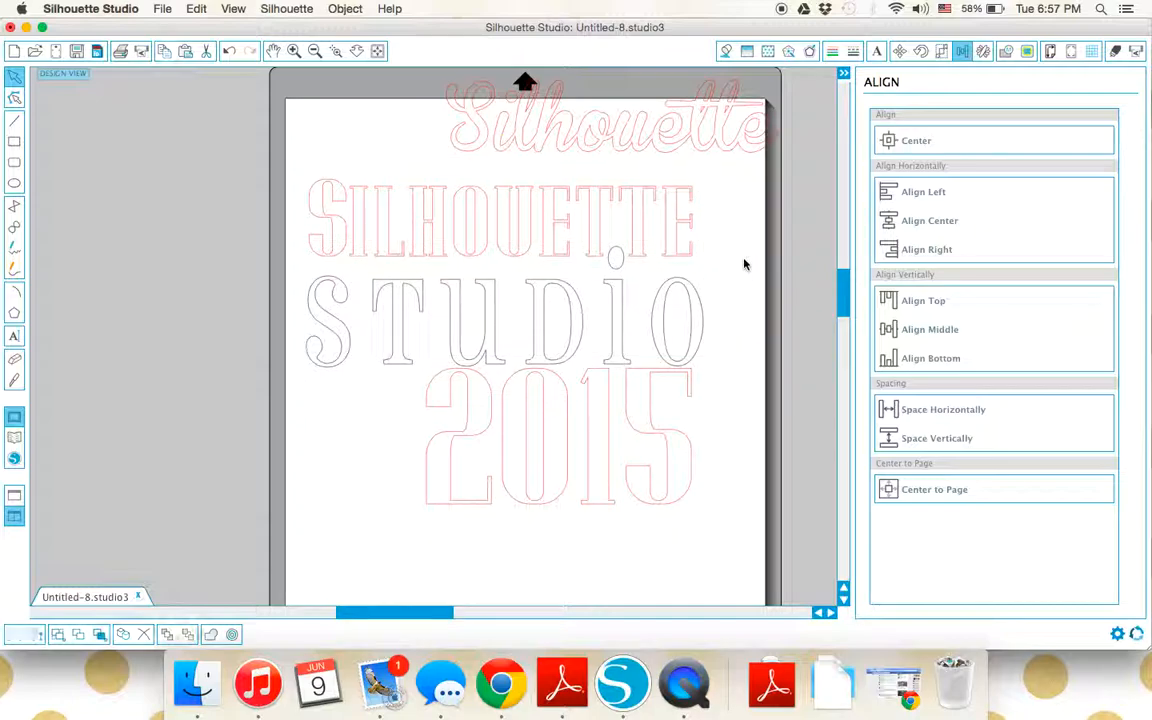
# Ungroup the "STUDIO" text into separate letters and clear the selection
pyautogui.click(620, 357)
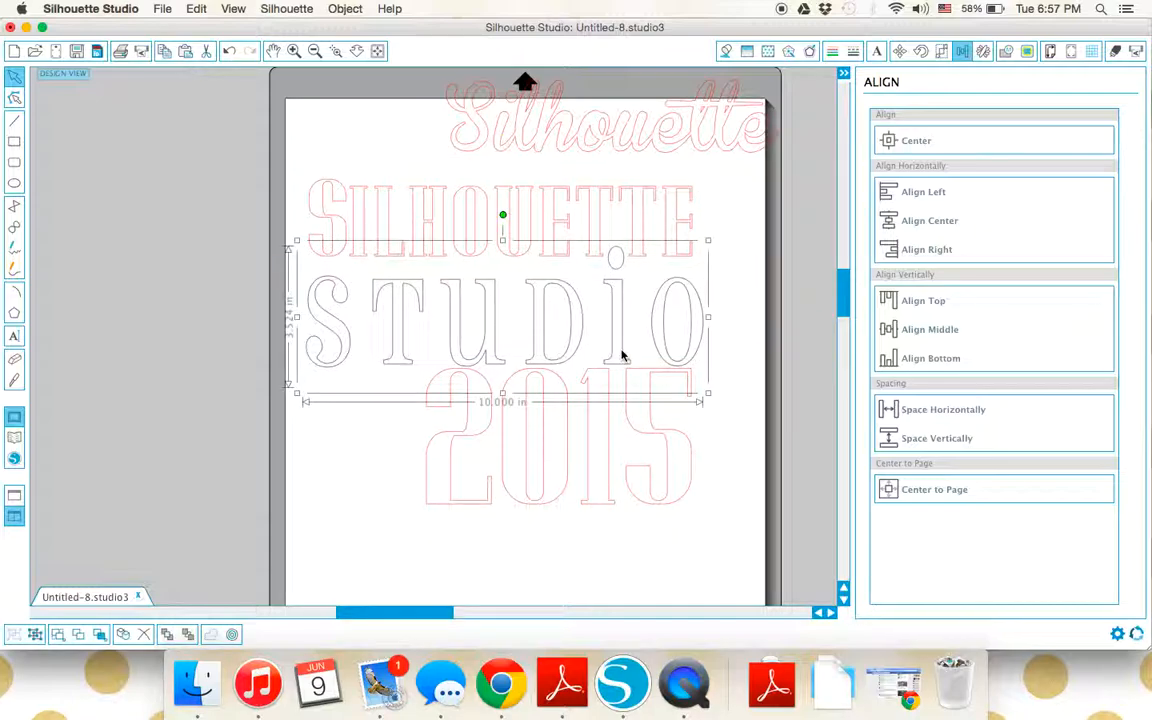
pyautogui.rightClick(623, 348)
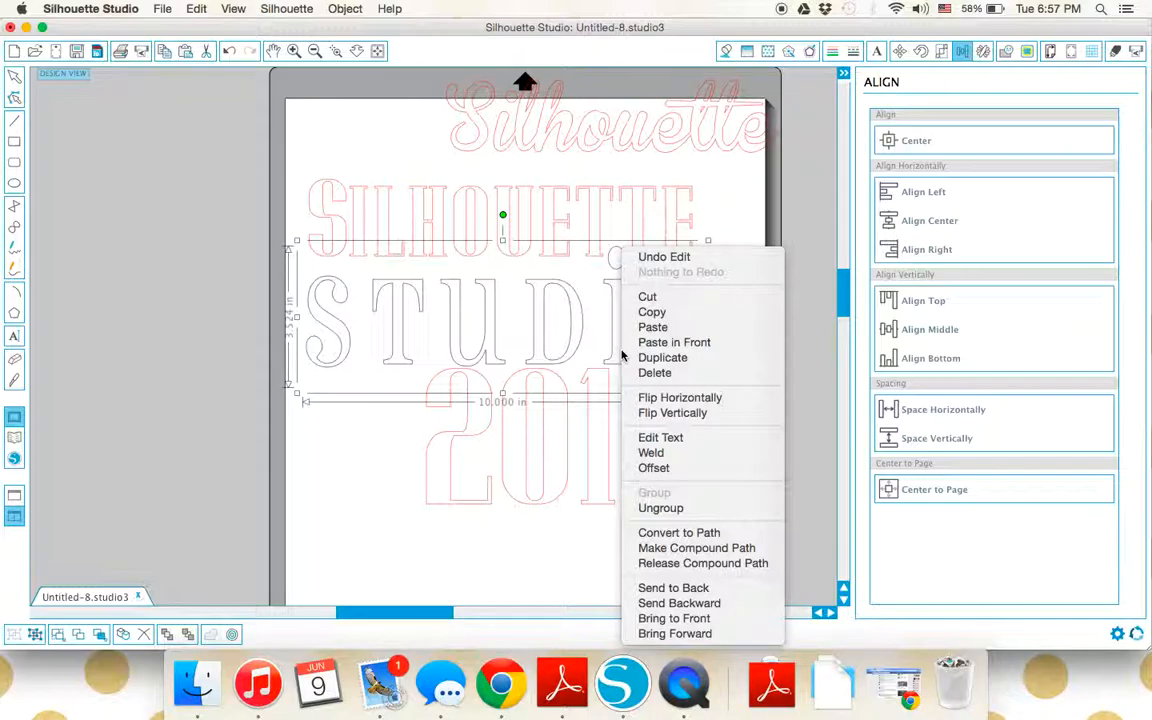
pyautogui.click(684, 509)
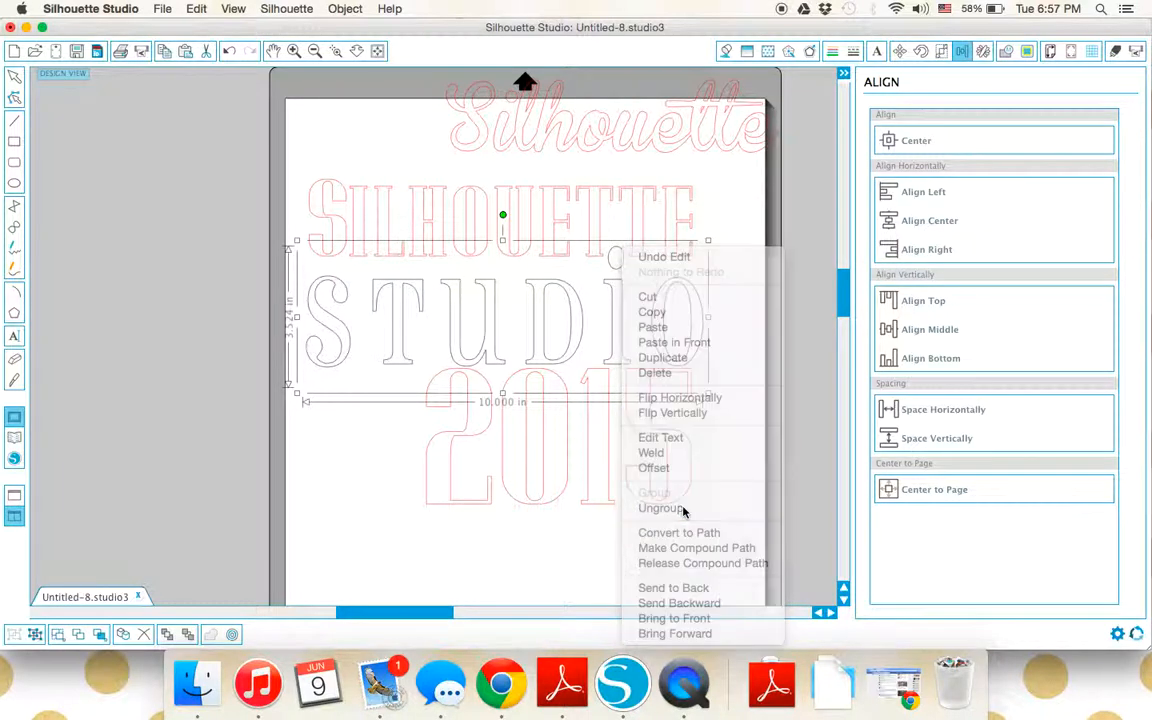
pyautogui.rightClick(611, 362)
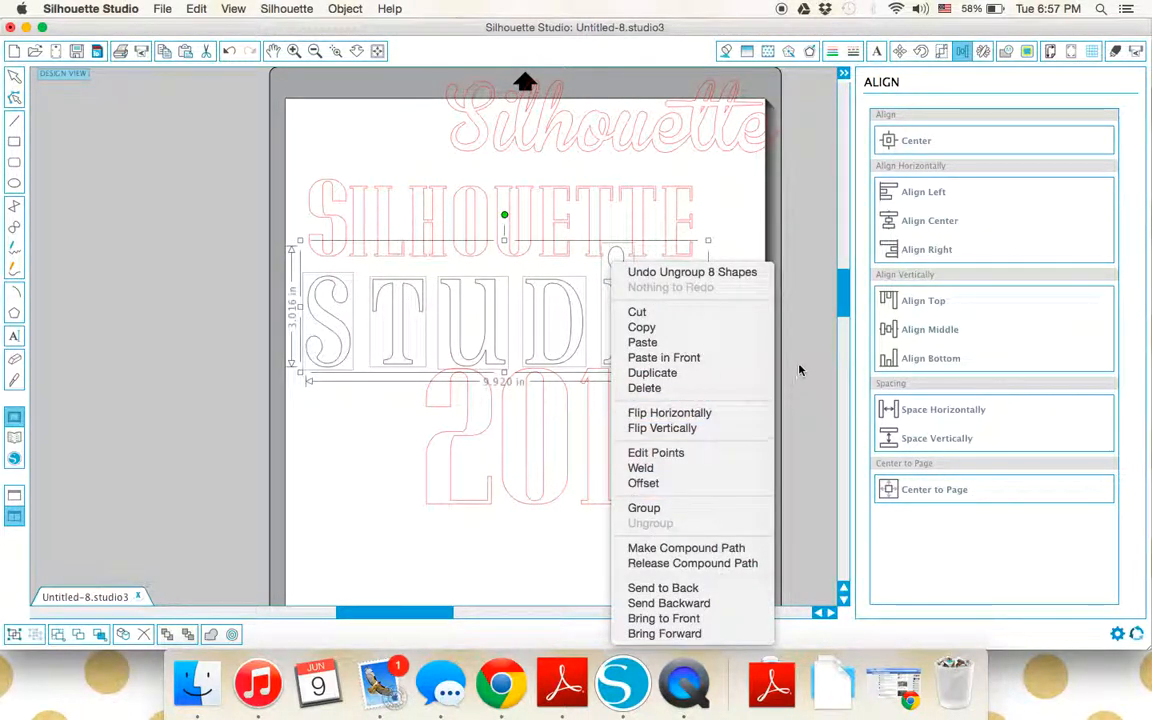
pyautogui.click(799, 369)
pyautogui.click(759, 362)
# Release the compound path of the letter "i" in "STUDIO" and delete its dot
pyautogui.click(620, 368)
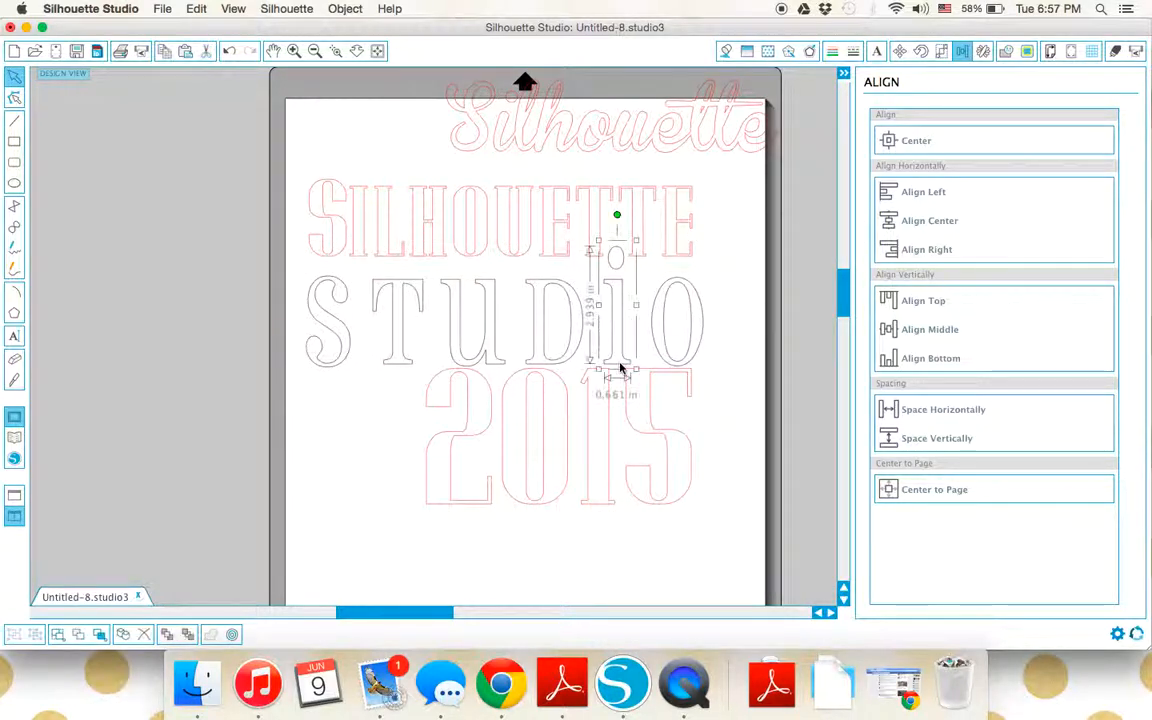
pyautogui.rightClick(620, 369)
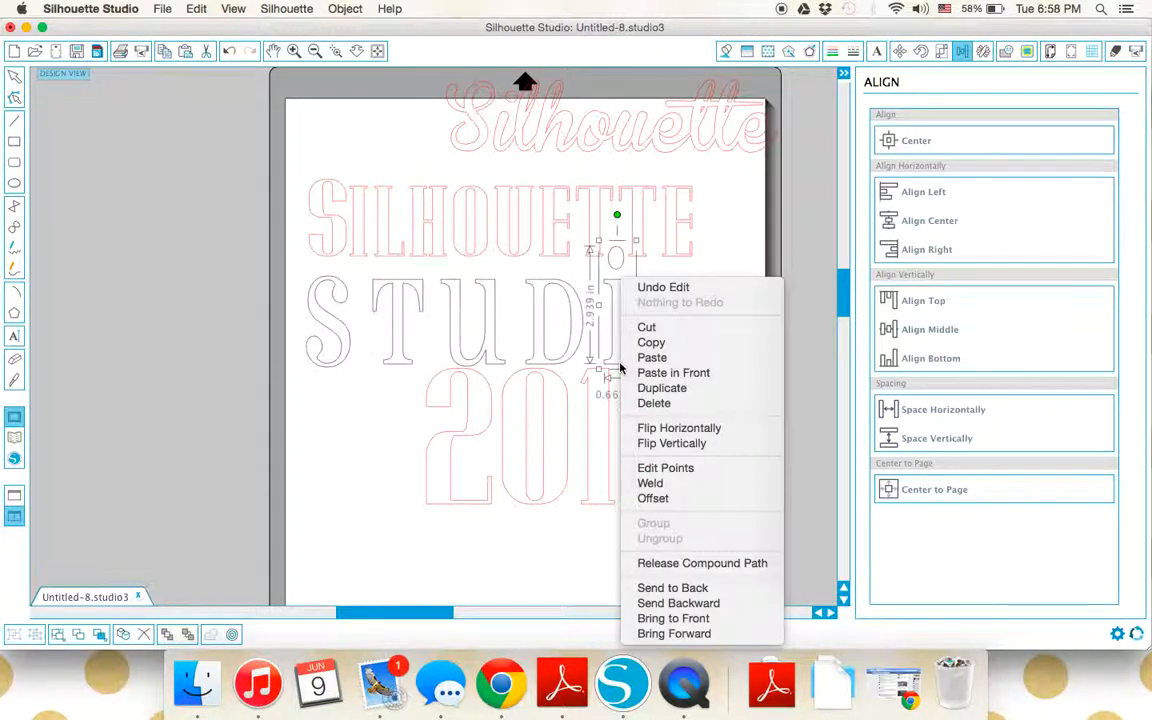
pyautogui.click(680, 564)
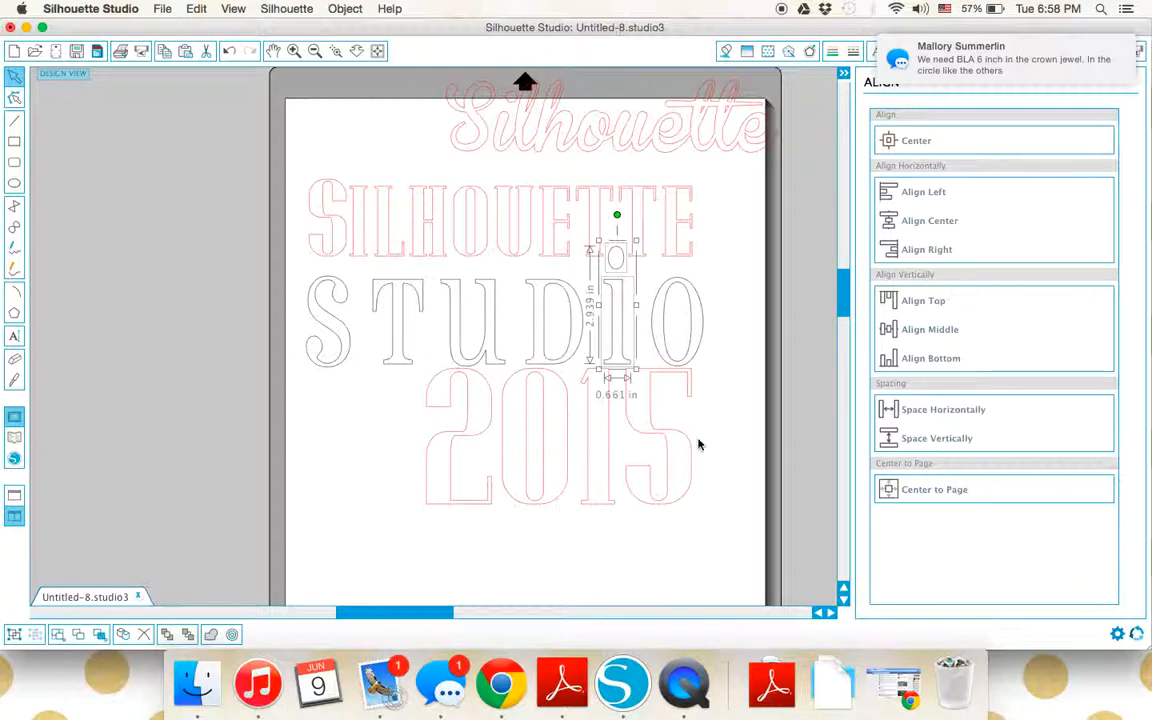
pyautogui.click(700, 266)
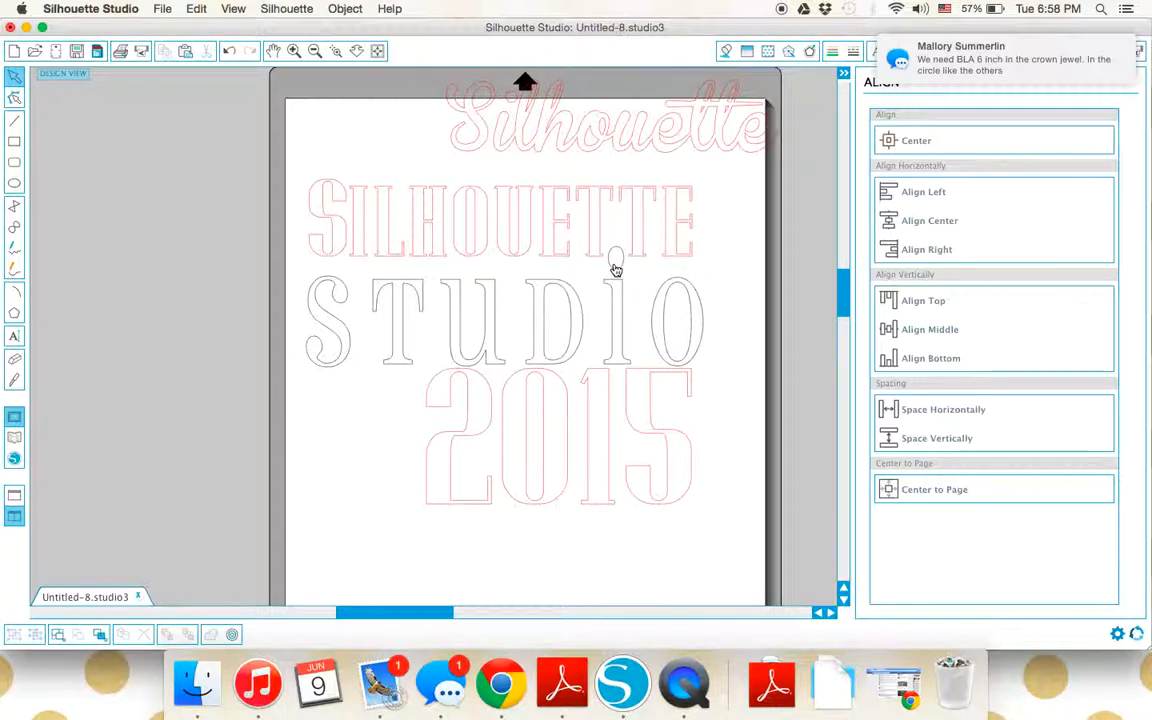
pyautogui.click(616, 262)
pyautogui.press('Delete')
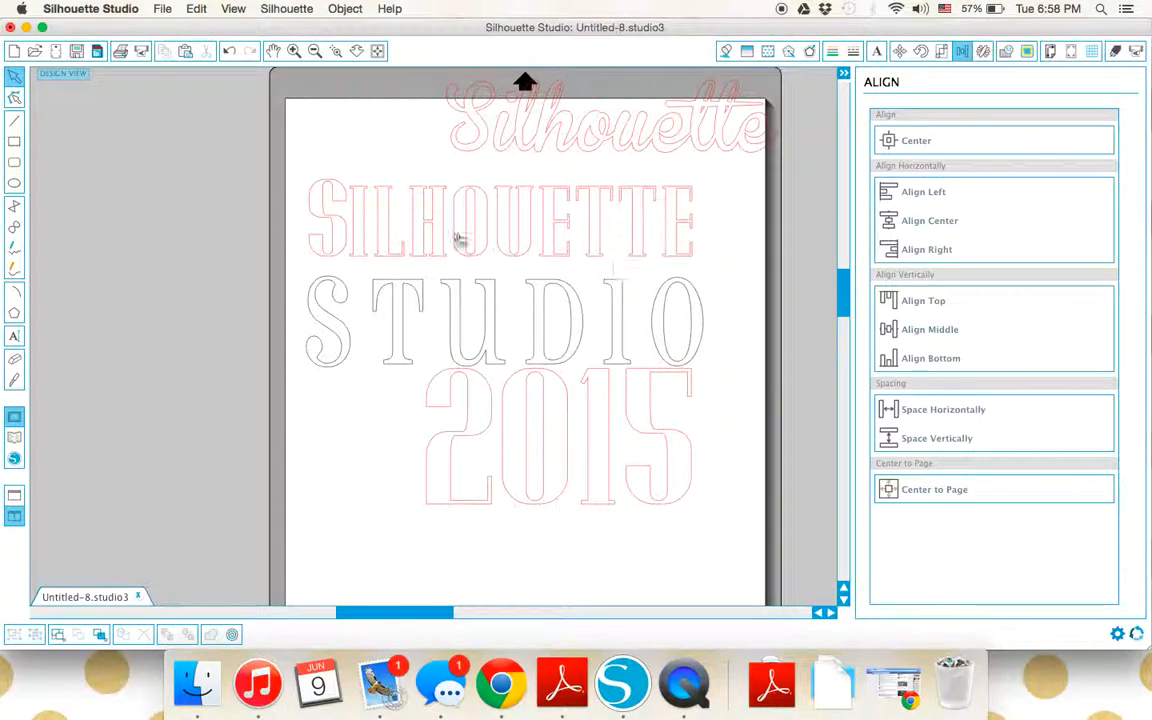
# Group the "STUDIO" letters, select them with the Pottery Barn "Silhouette" and "2015", and space all three evenly in the vertical direction
pyautogui.moveTo(265, 260); pyautogui.dragTo(738, 393)
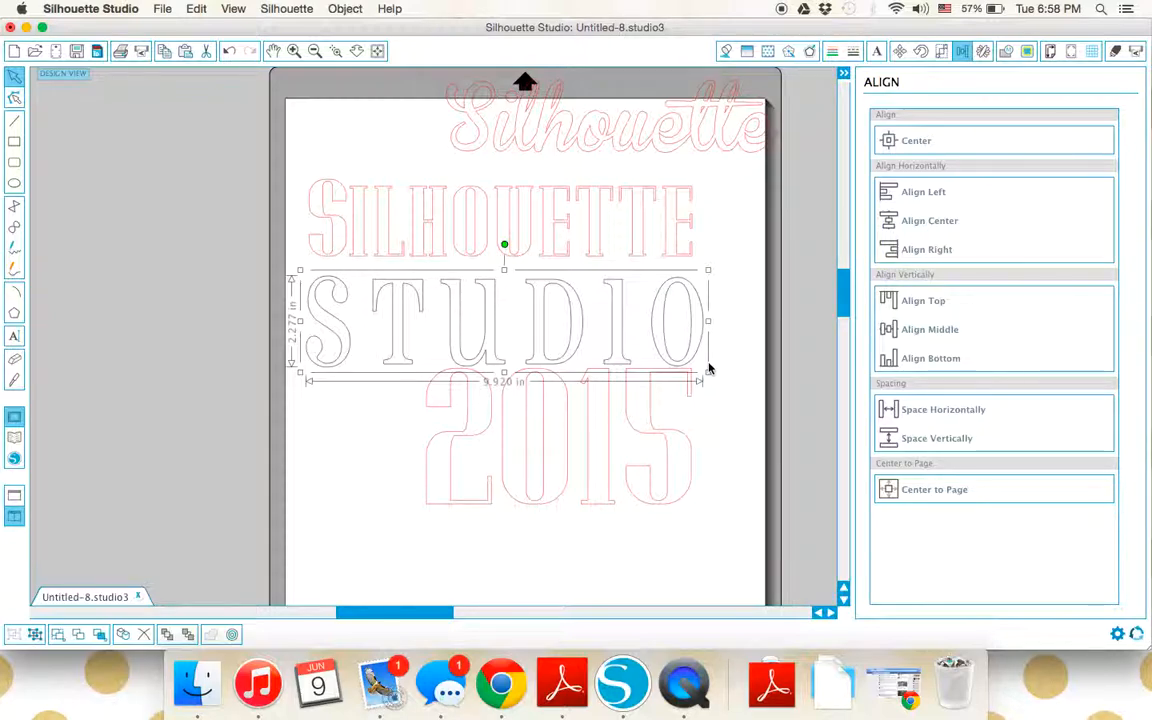
pyautogui.keyDown('shift'); pyautogui.click(684, 264); pyautogui.keyUp('shift')
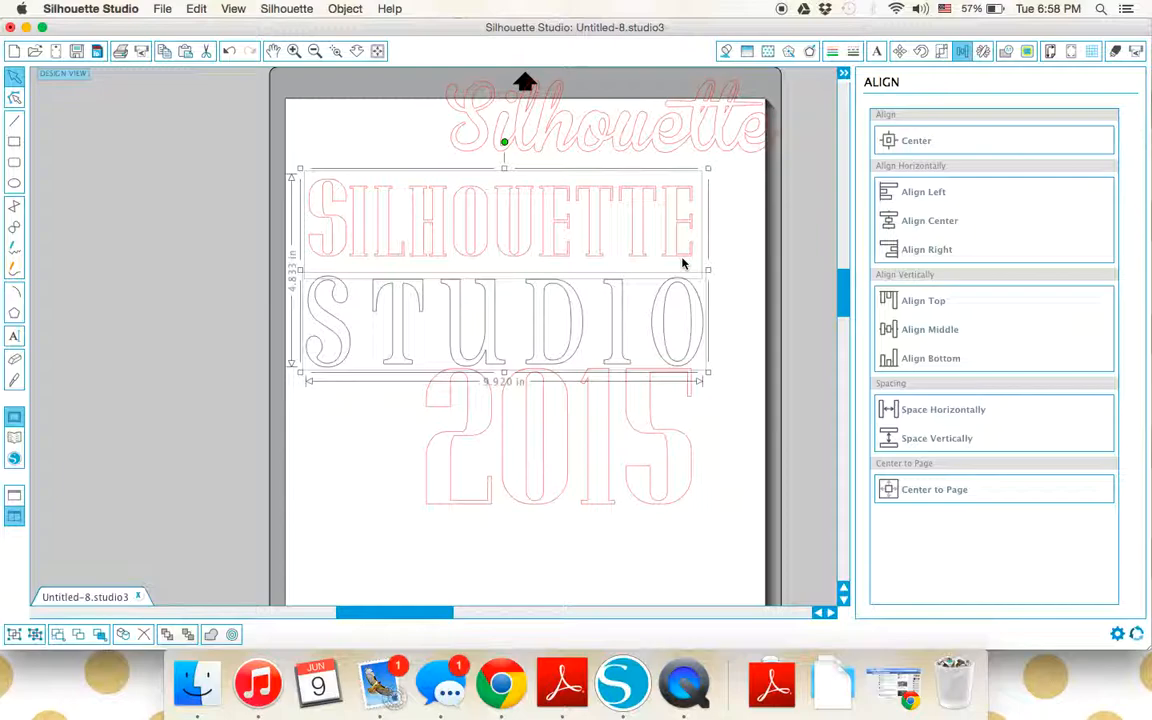
pyautogui.keyDown('shift'); pyautogui.click(651, 432); pyautogui.keyUp('shift')
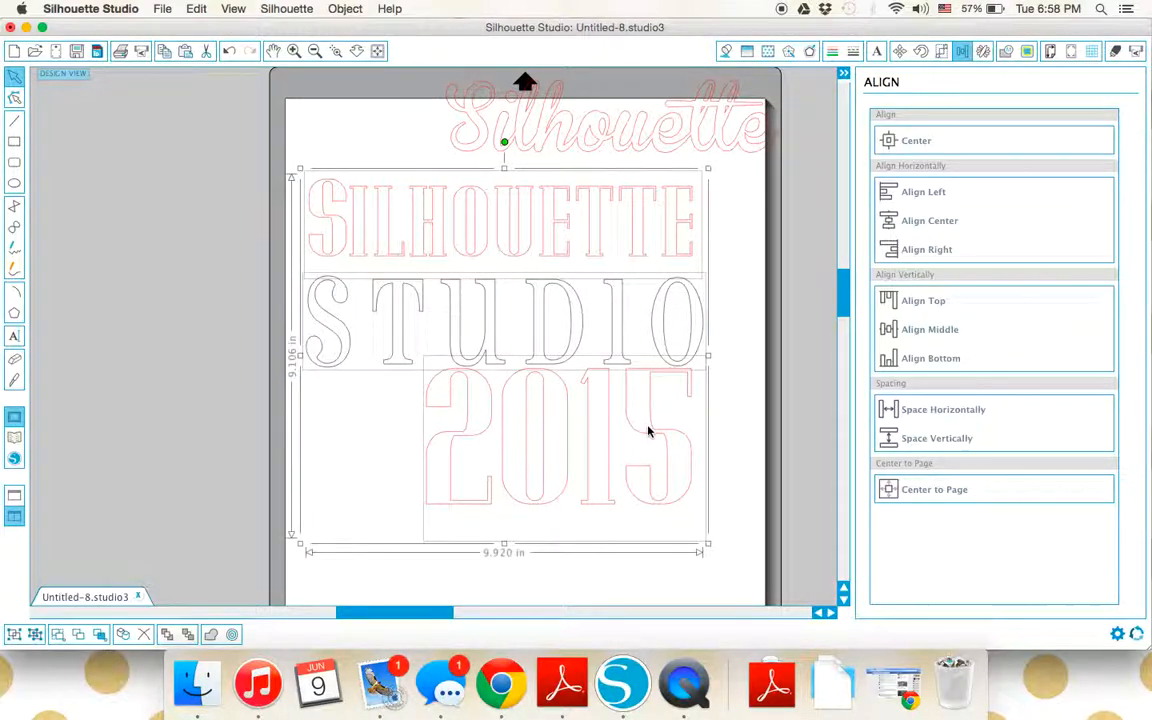
pyautogui.click(938, 446)
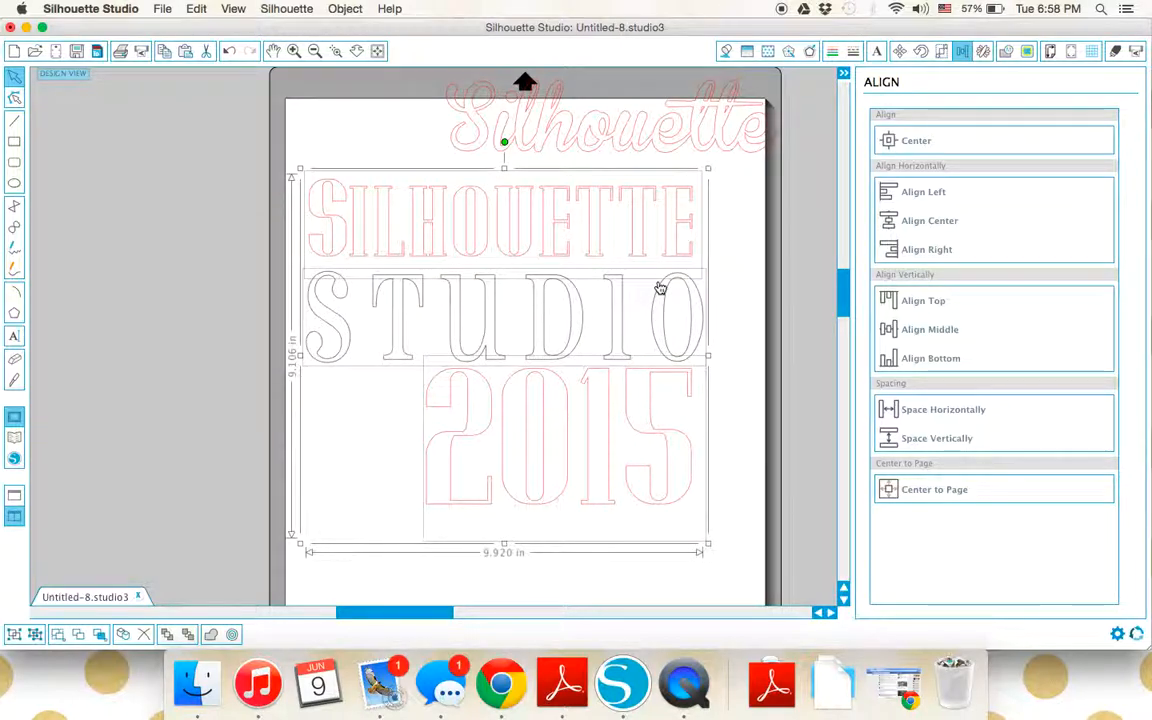
# Space the three selected texts evenly in the horizontal direction, center them to the page and deselect them
pyautogui.click(918, 410)
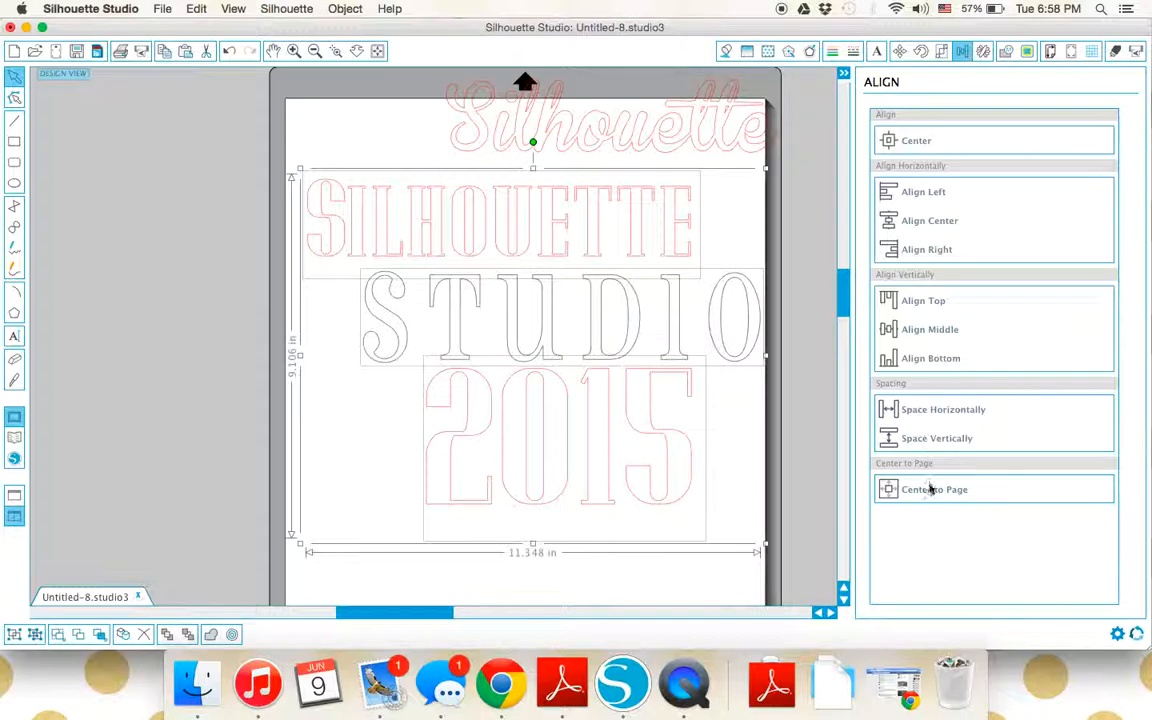
pyautogui.click(878, 487)
pyautogui.scroll(-5, 760, 400)
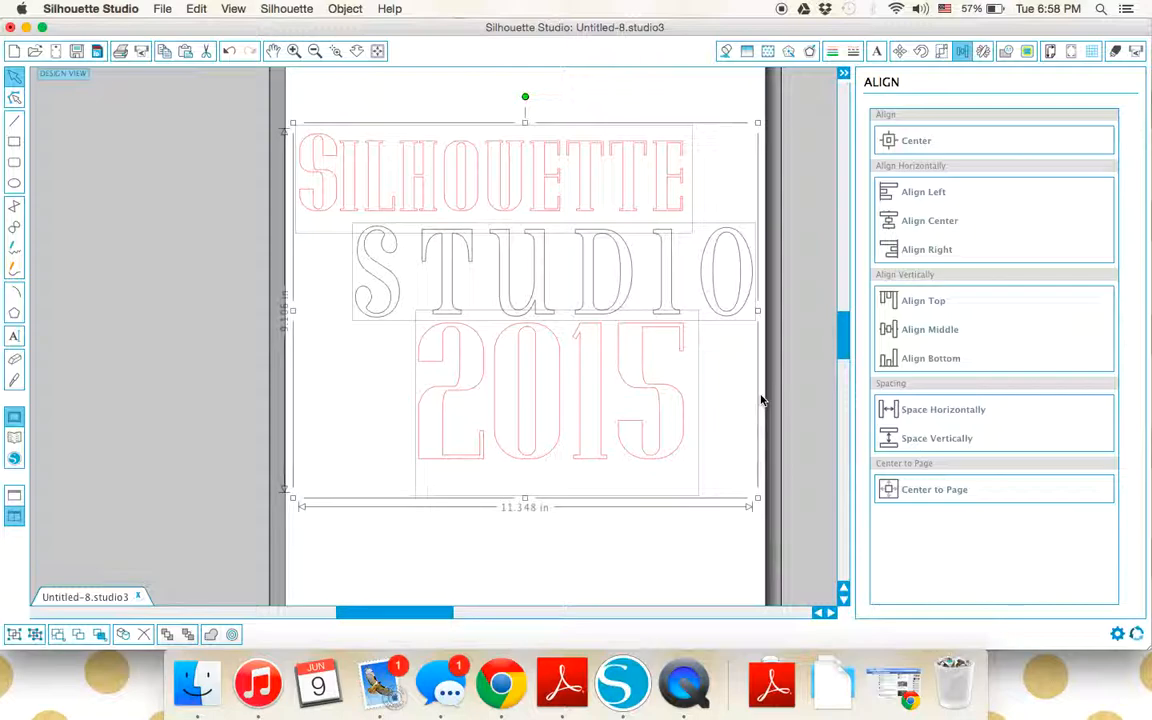
pyautogui.click(764, 237)
# Duplicate the Pottery Barn "Silhouette" text to its left with Replicate and delete the copy
pyautogui.scroll(1, 766, 236)
pyautogui.scroll(3, 766, 236)
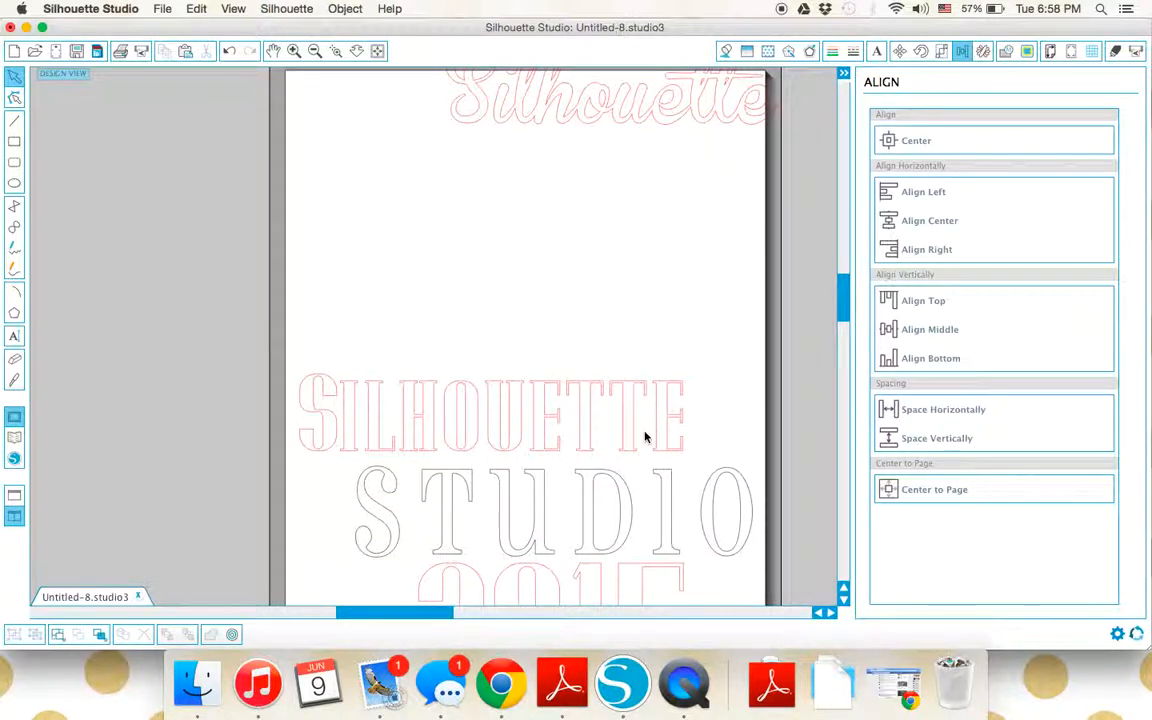
pyautogui.click(637, 431)
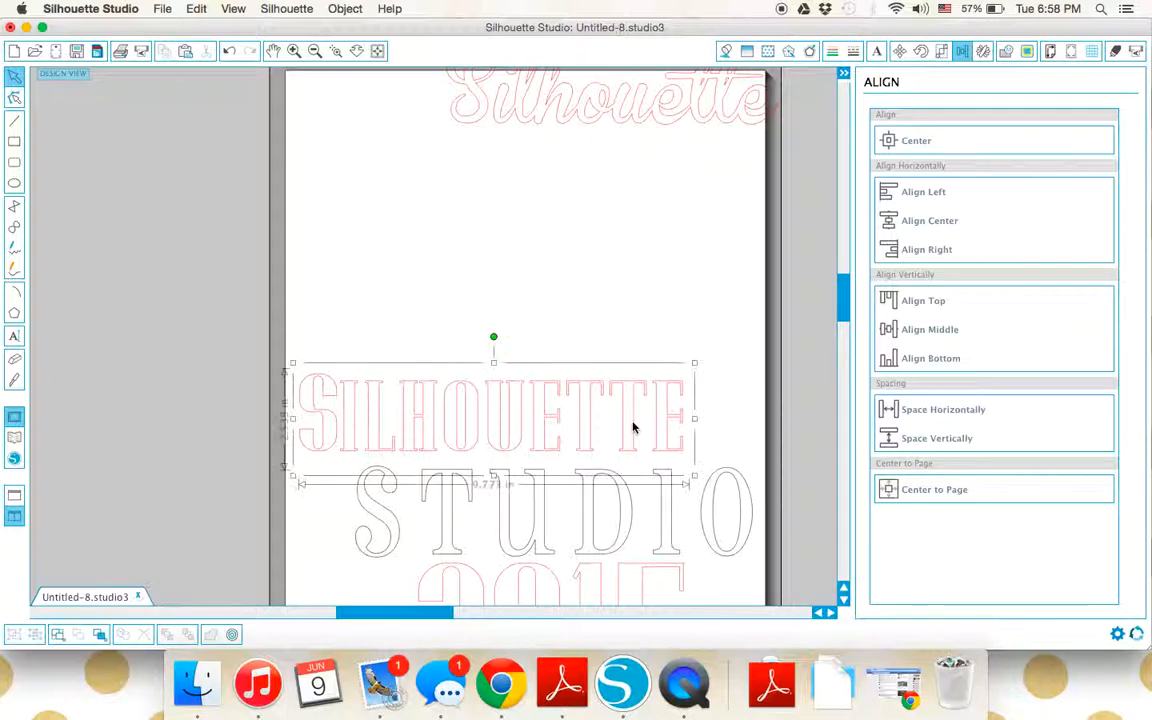
pyautogui.click(985, 57)
pyautogui.click(928, 167)
pyautogui.press('Delete')
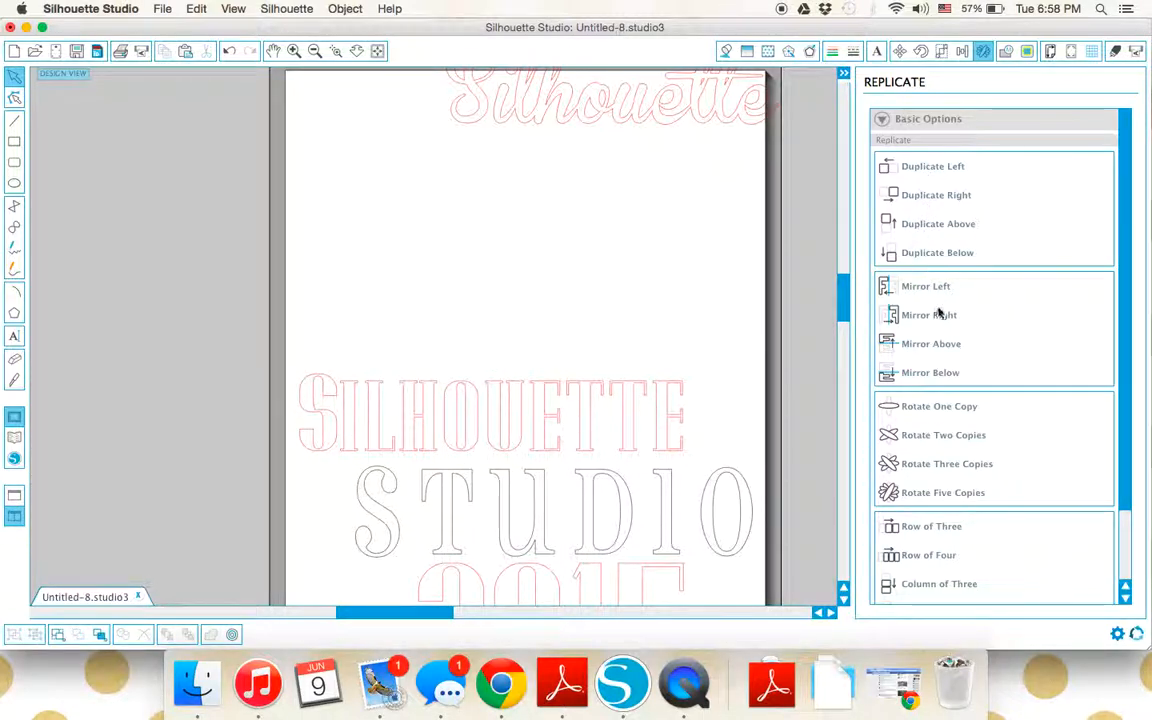
# Delete the script "Silhouette" text and move the Pottery Barn "Silhouette" up near the top of the page
pyautogui.scroll(-3, 940, 342)
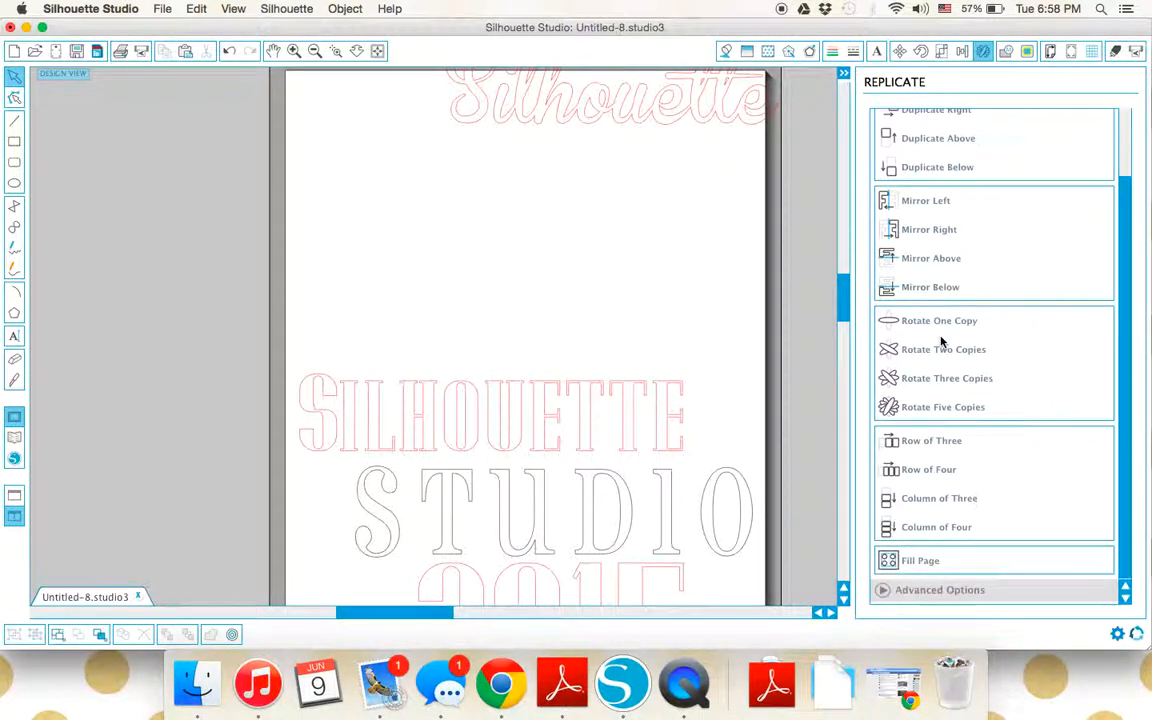
pyautogui.click(745, 121)
pyautogui.press('Delete')
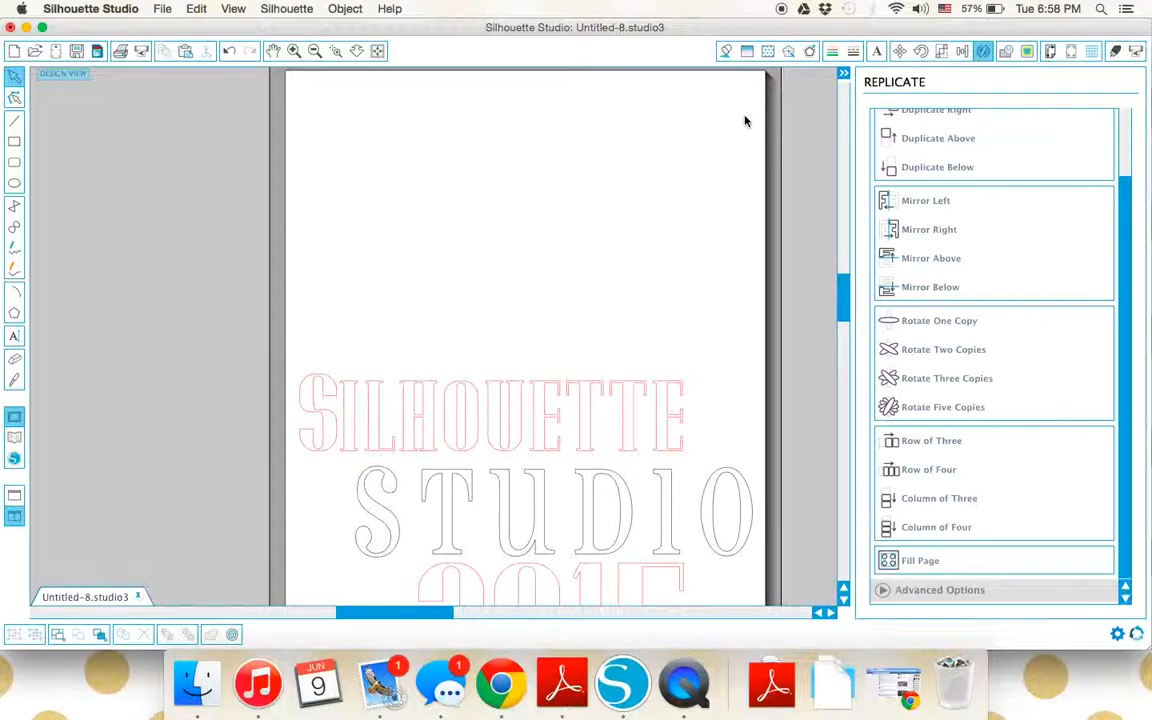
pyautogui.moveTo(629, 448); pyautogui.dragTo(625, 156)
# Delete the "2015" and "STUDIO" texts from the page
pyautogui.moveTo(376, 449); pyautogui.dragTo(757, 683)
pyautogui.press('\\')
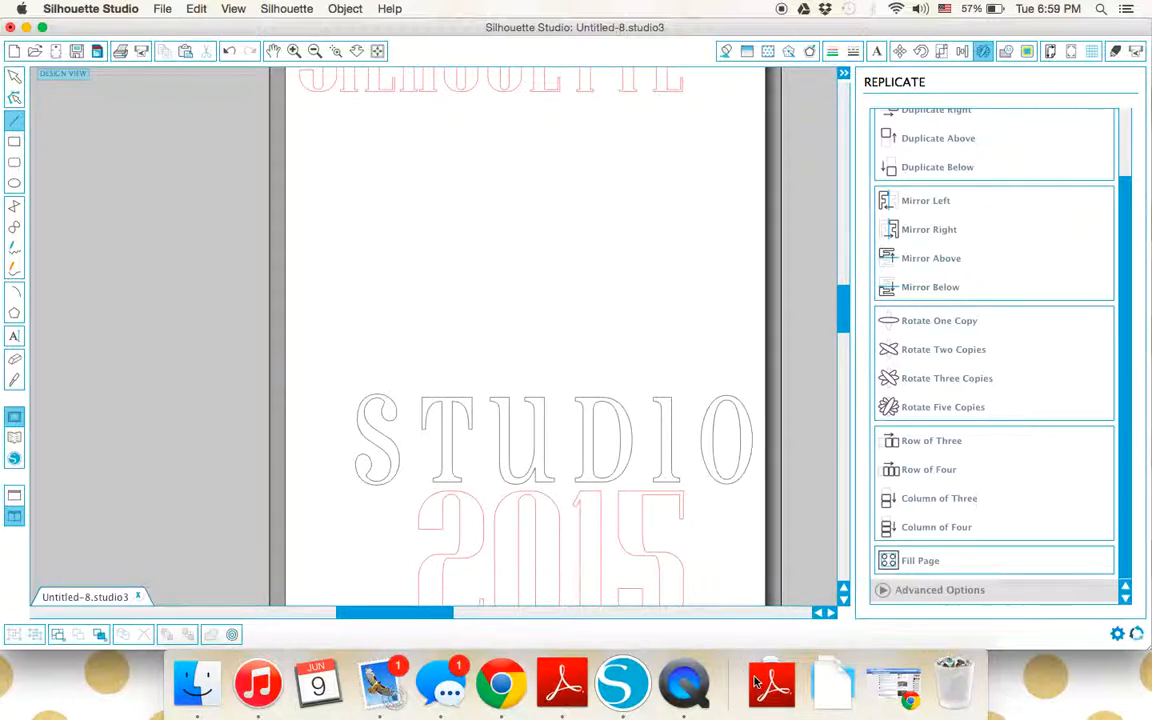
pyautogui.press('v')
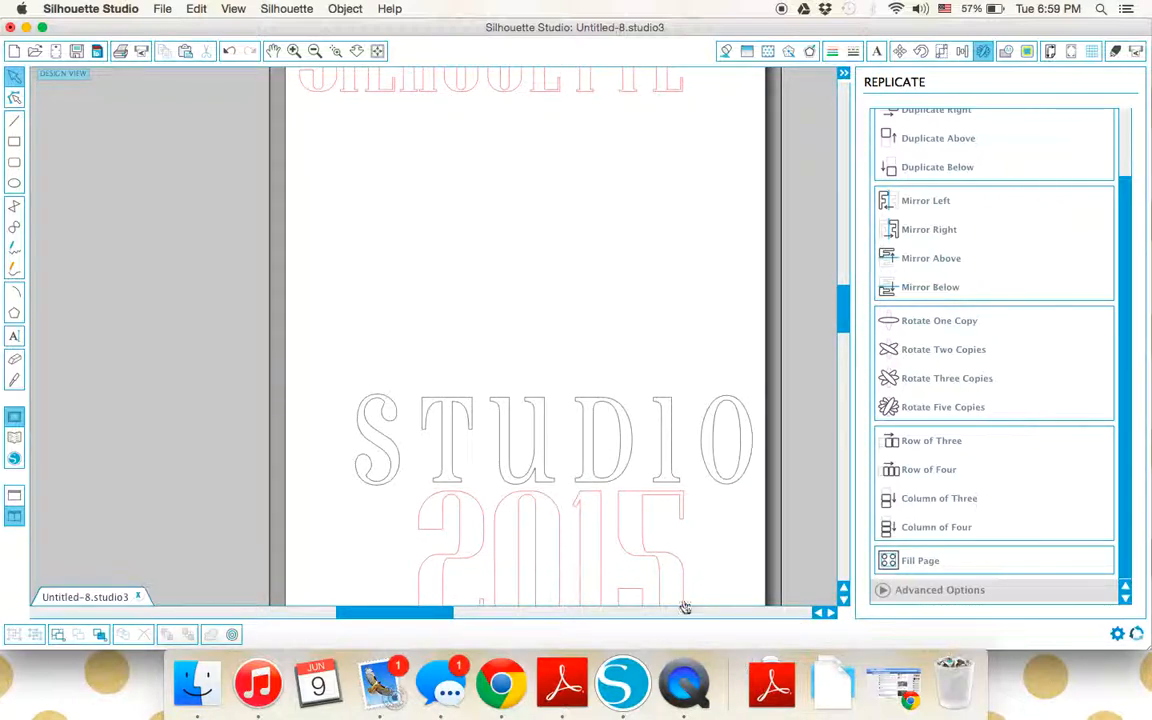
pyautogui.click(684, 604)
pyautogui.press('Delete')
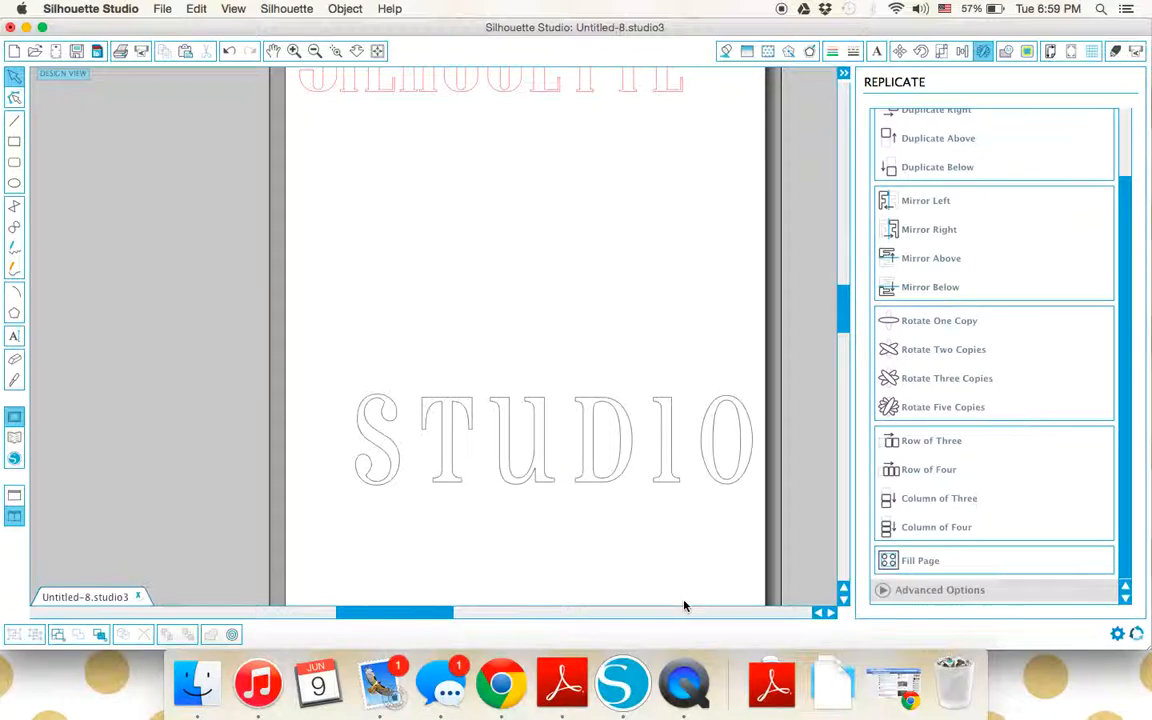
pyautogui.click(664, 474)
pyautogui.press('Delete')
# Fill the whole page with copies of the "Silhouette" text using Replicate and view the complete page
pyautogui.scroll(1, 668, 474)
pyautogui.scroll(3, 668, 474)
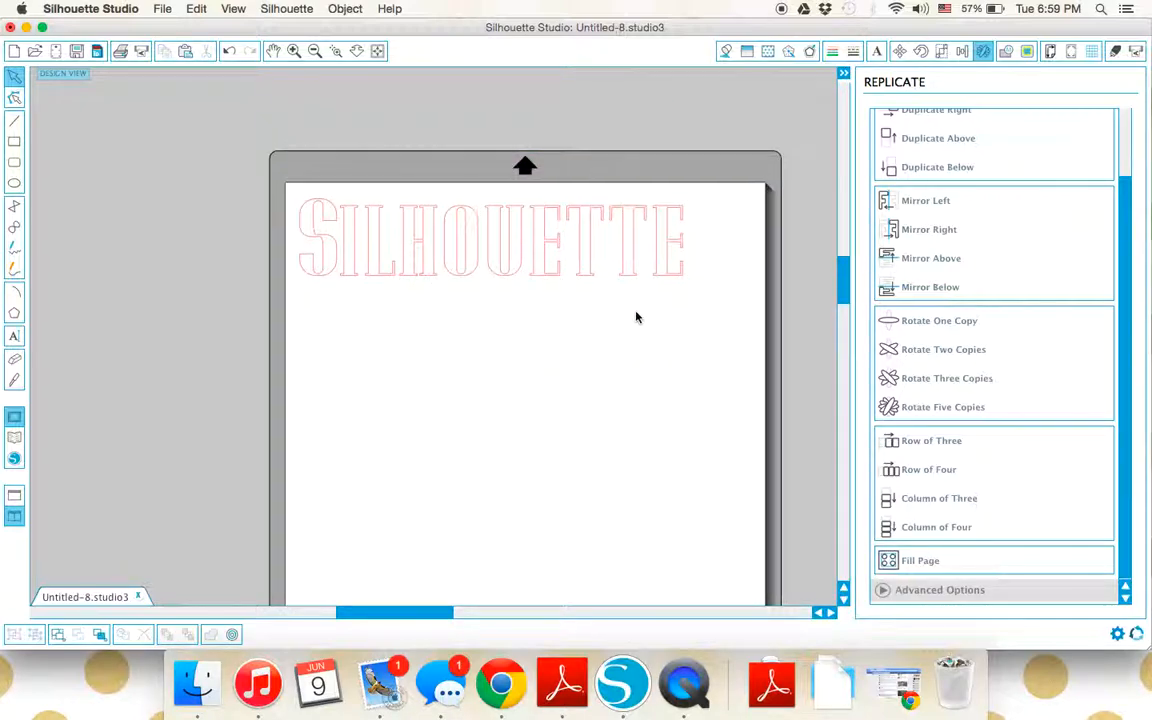
pyautogui.click(621, 284)
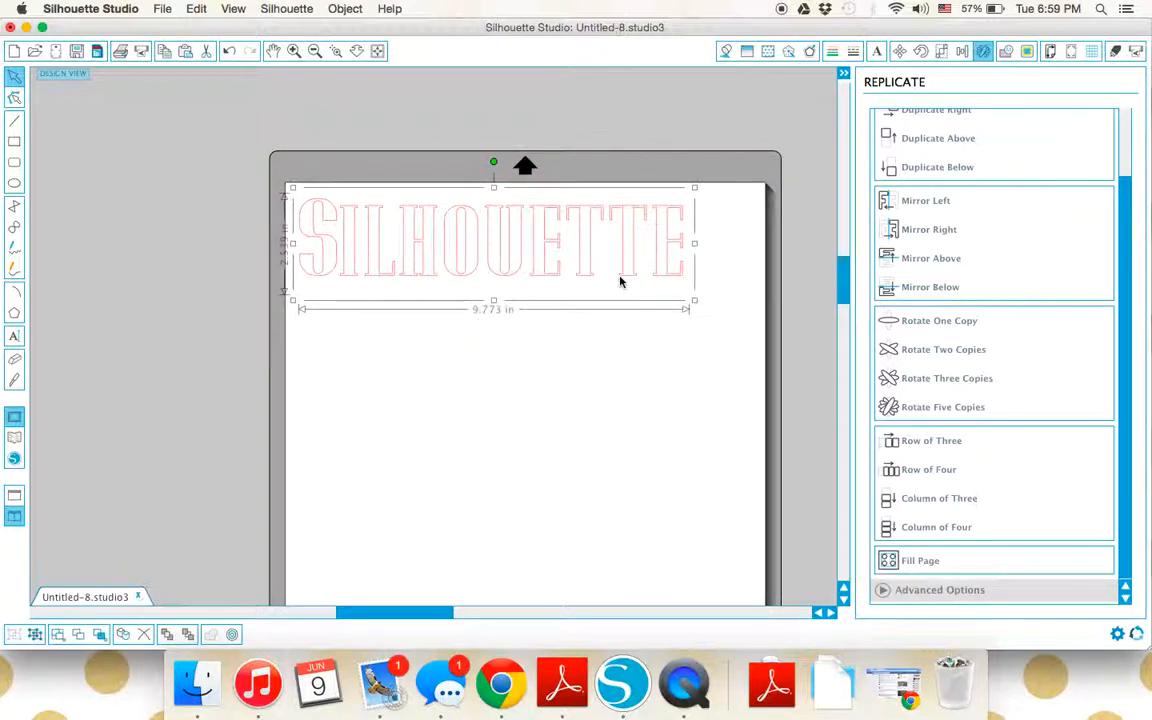
pyautogui.click(890, 568)
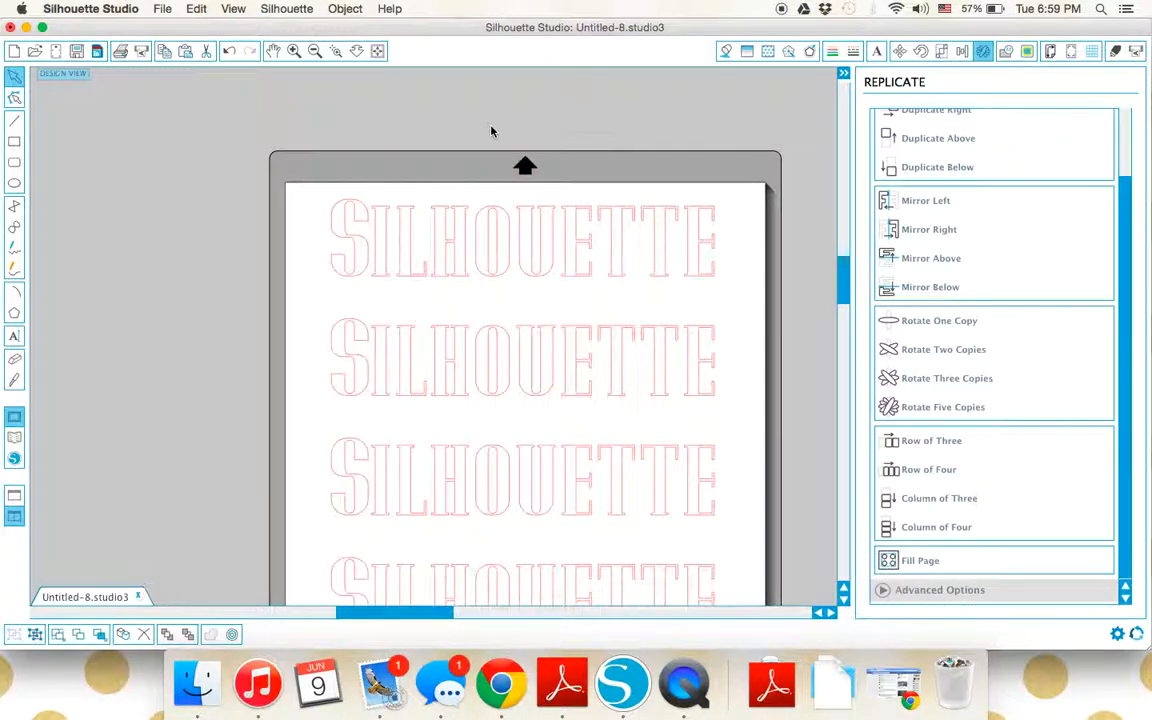
pyautogui.click(314, 51)
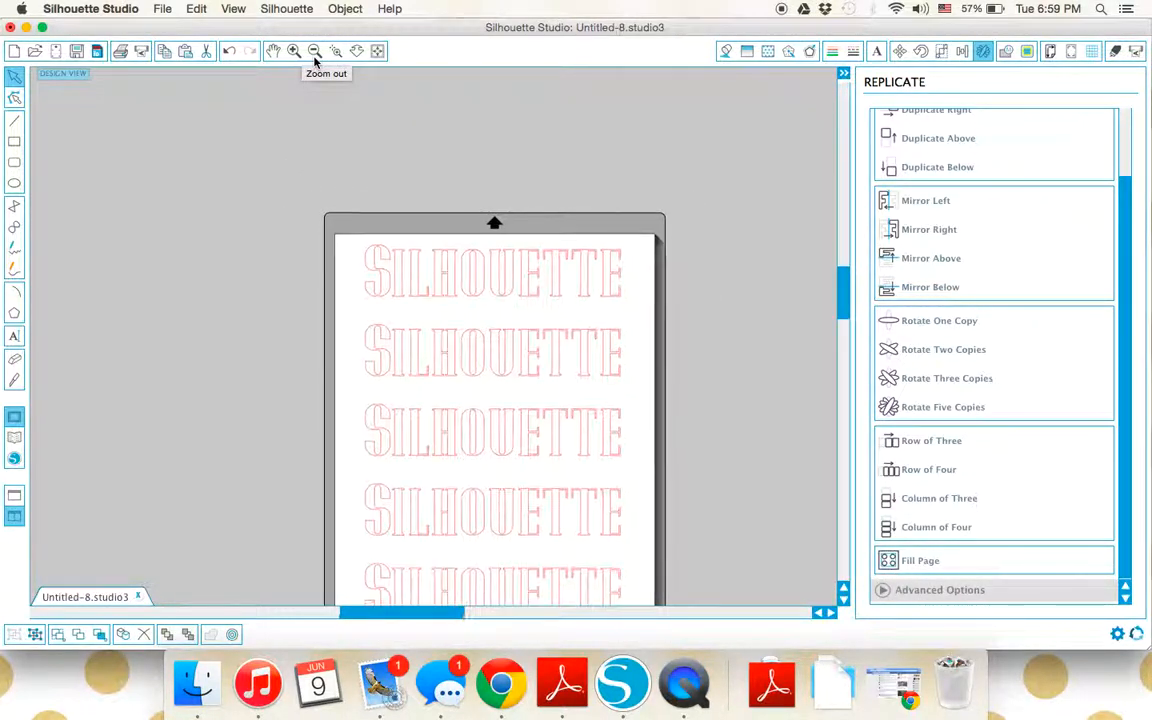
pyautogui.click(305, 174)
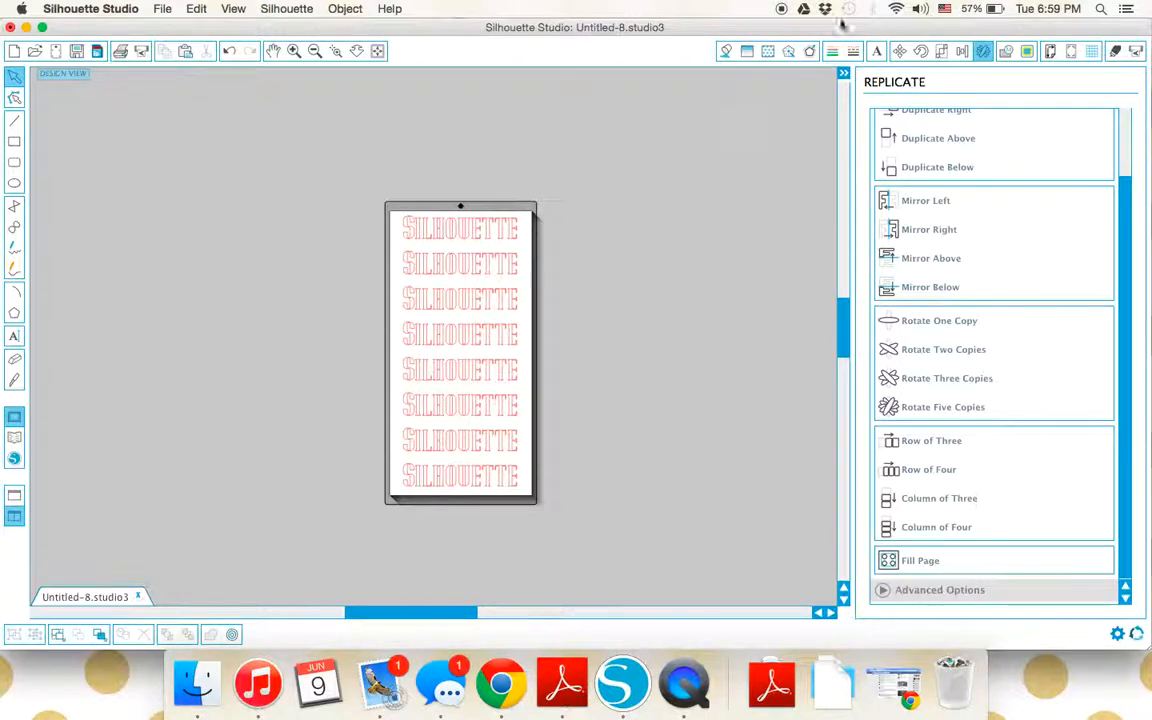
# Look through the Modify, Trace, Design Page Settings, Registration Marks and Grid options
pyautogui.click(1006, 51)
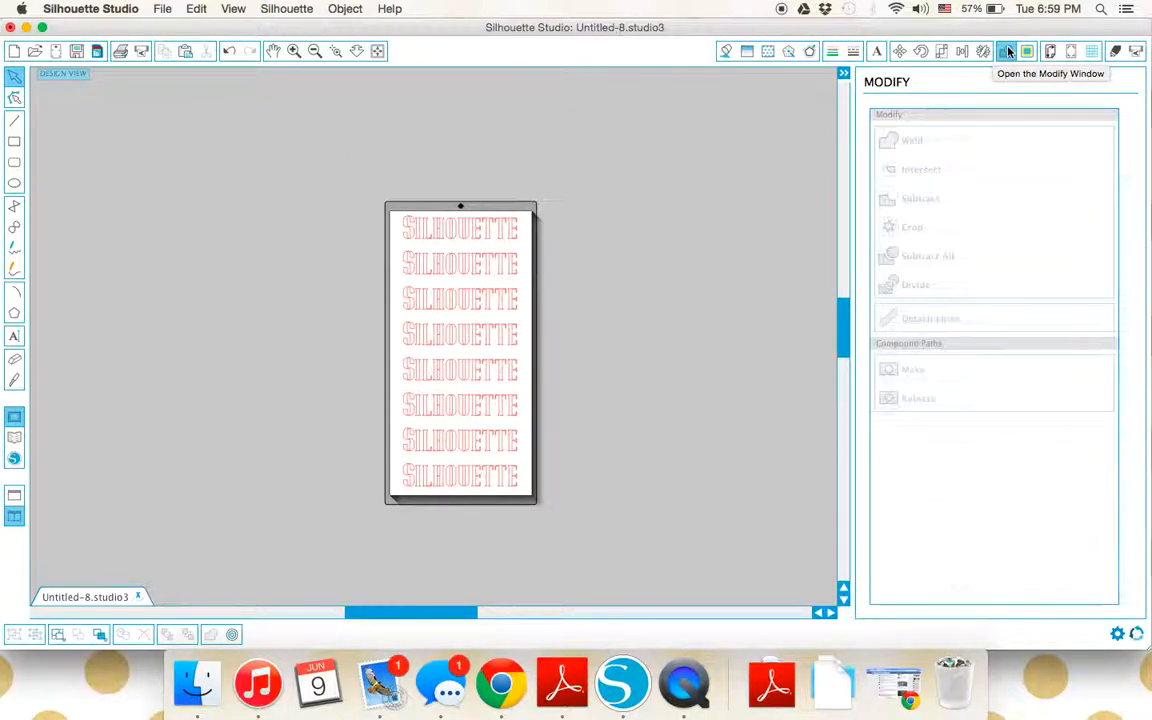
pyautogui.click(1028, 53)
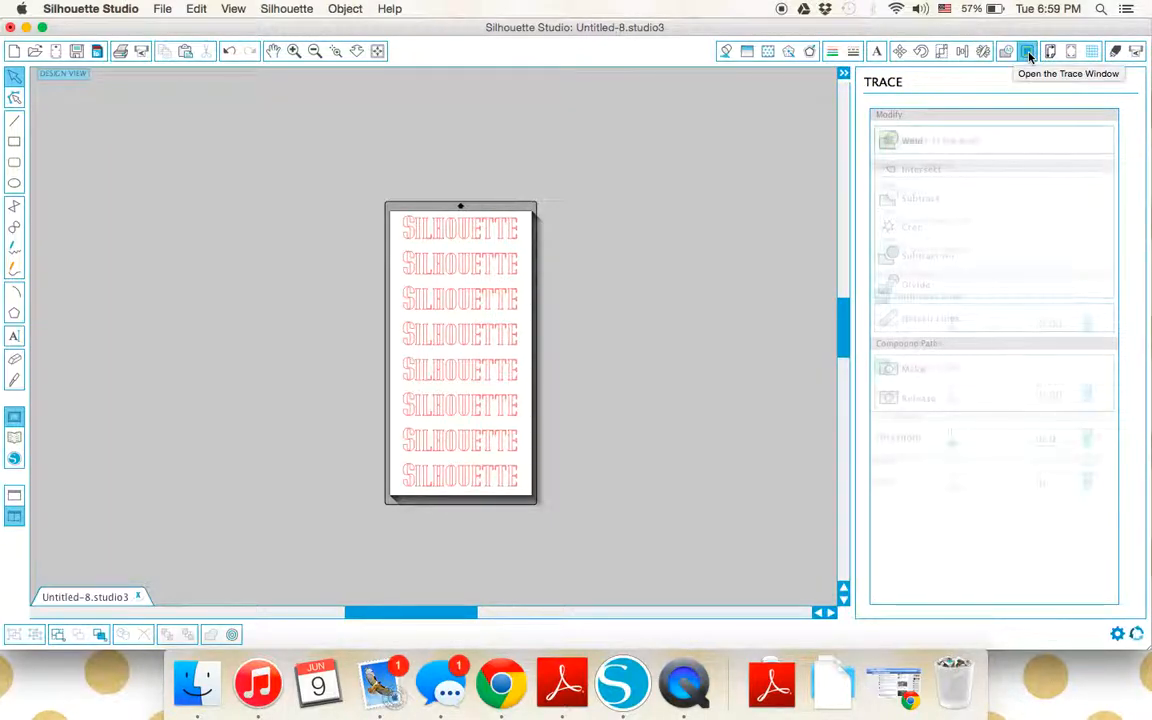
pyautogui.click(1050, 55)
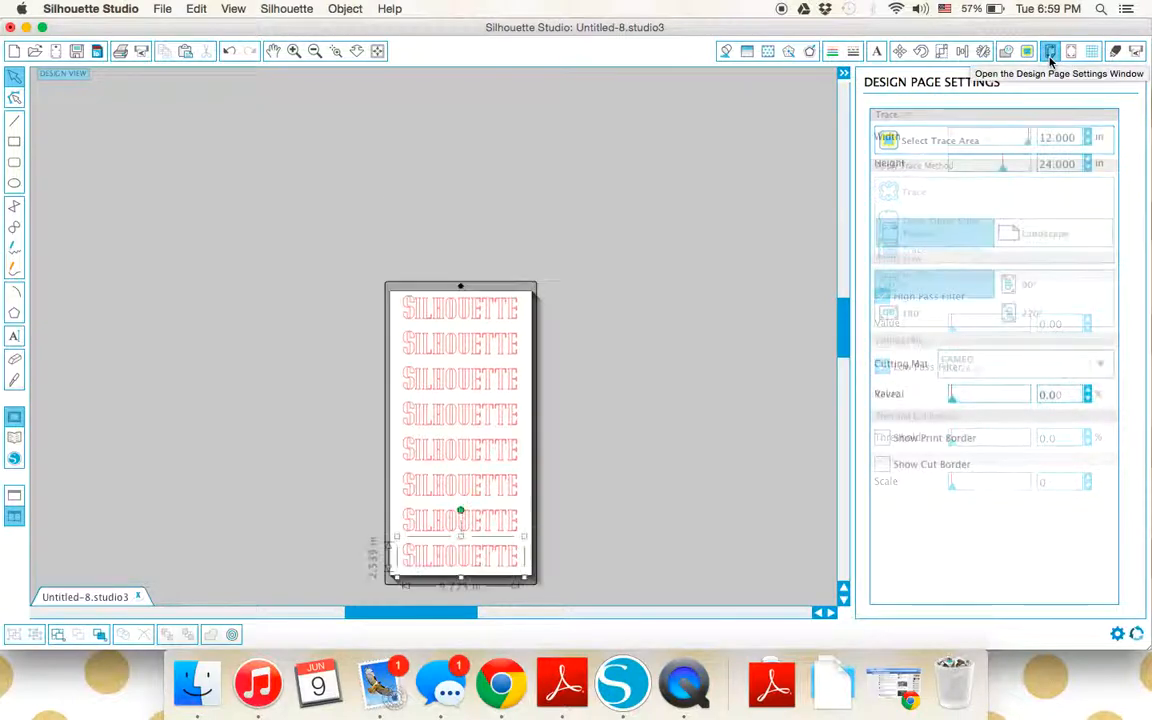
pyautogui.click(1068, 55)
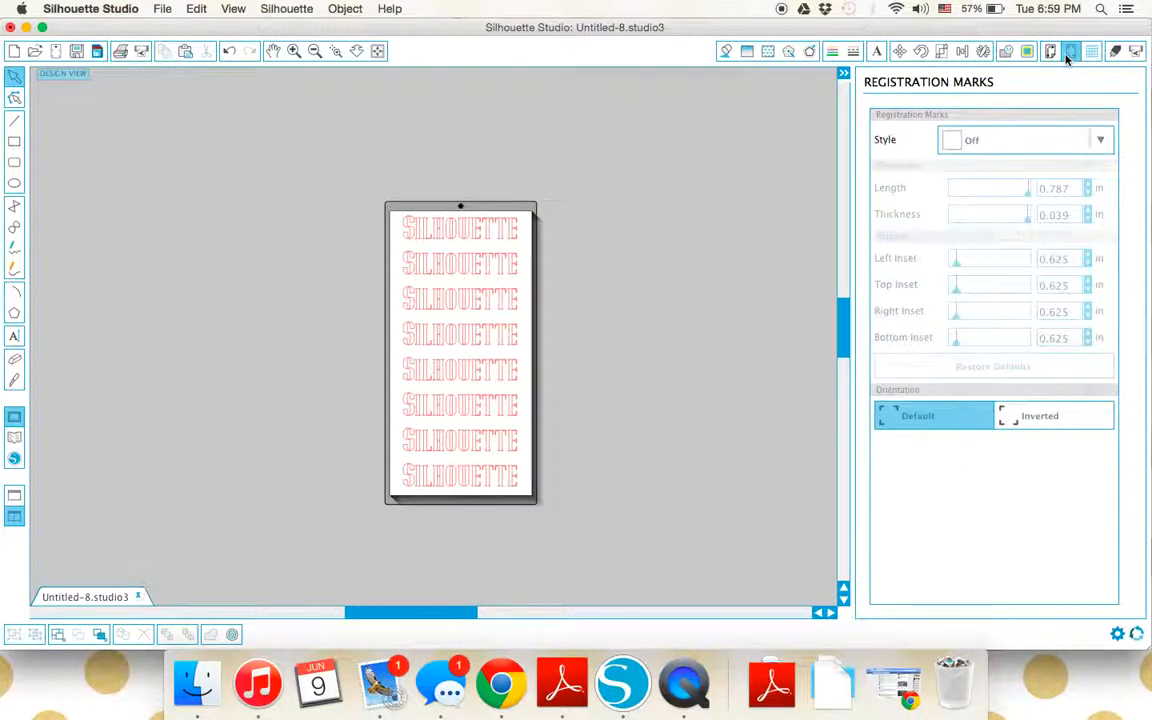
pyautogui.click(1087, 57)
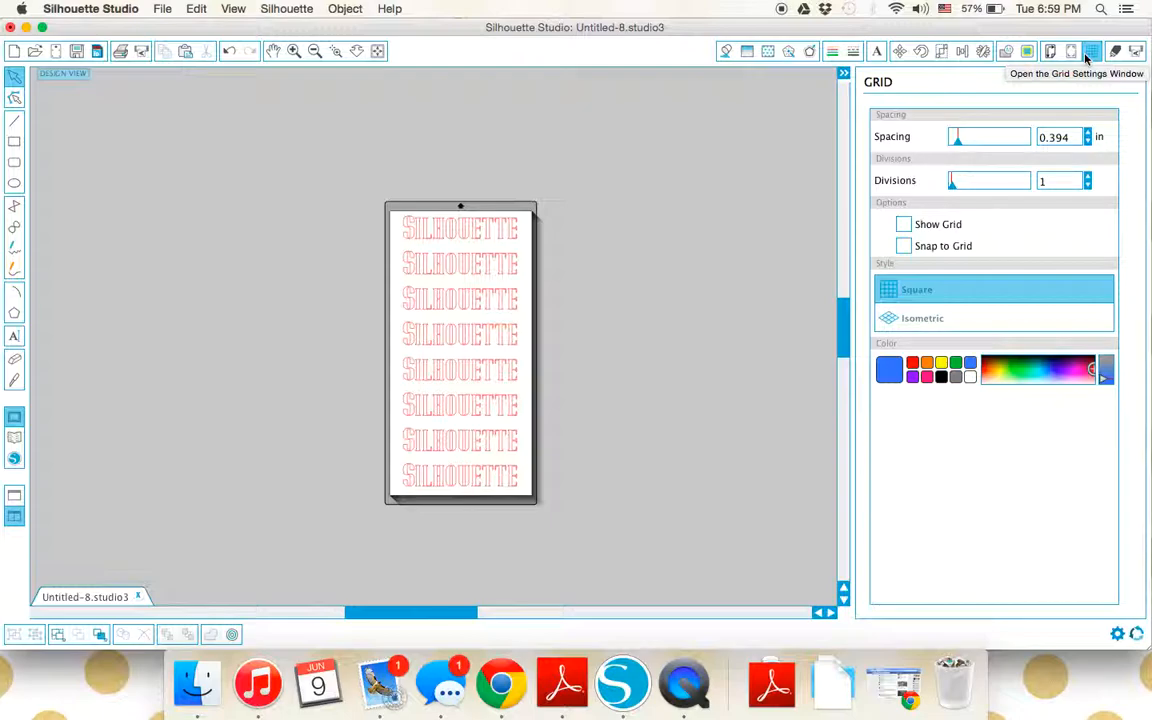
# Show the cut settings of the topmost "Silhouette" text and look through the Object commands, including Align, Replicate and Ungroup
pyautogui.click(1110, 55)
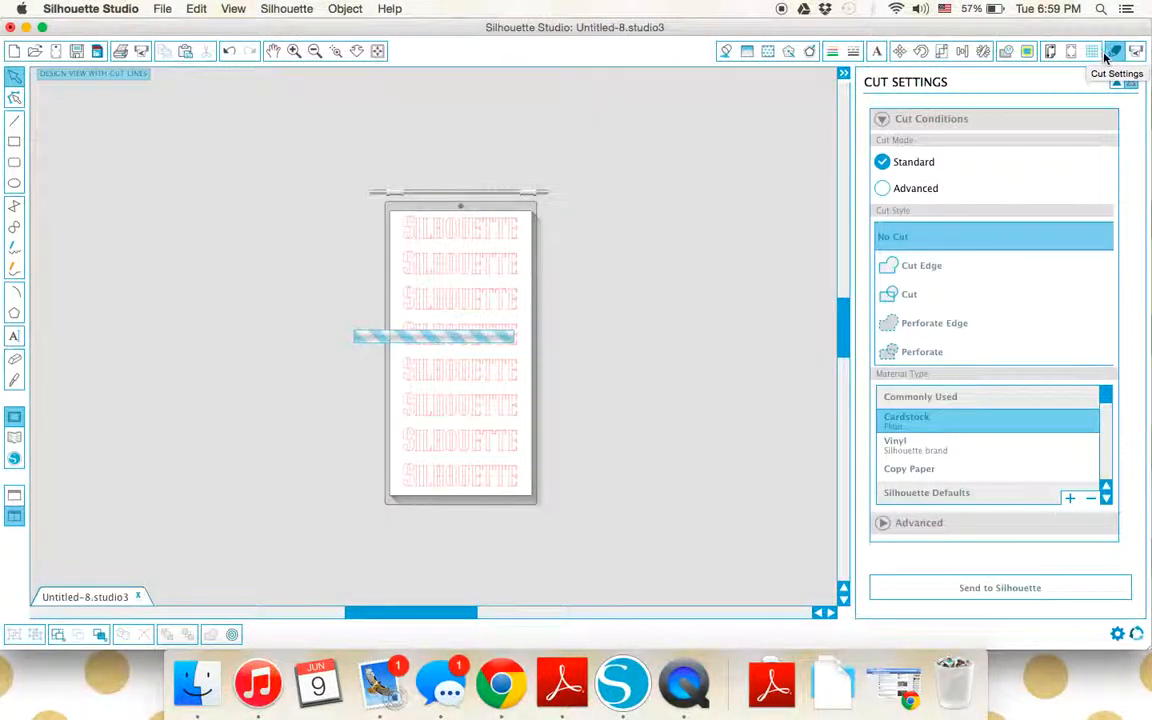
pyautogui.click(500, 230)
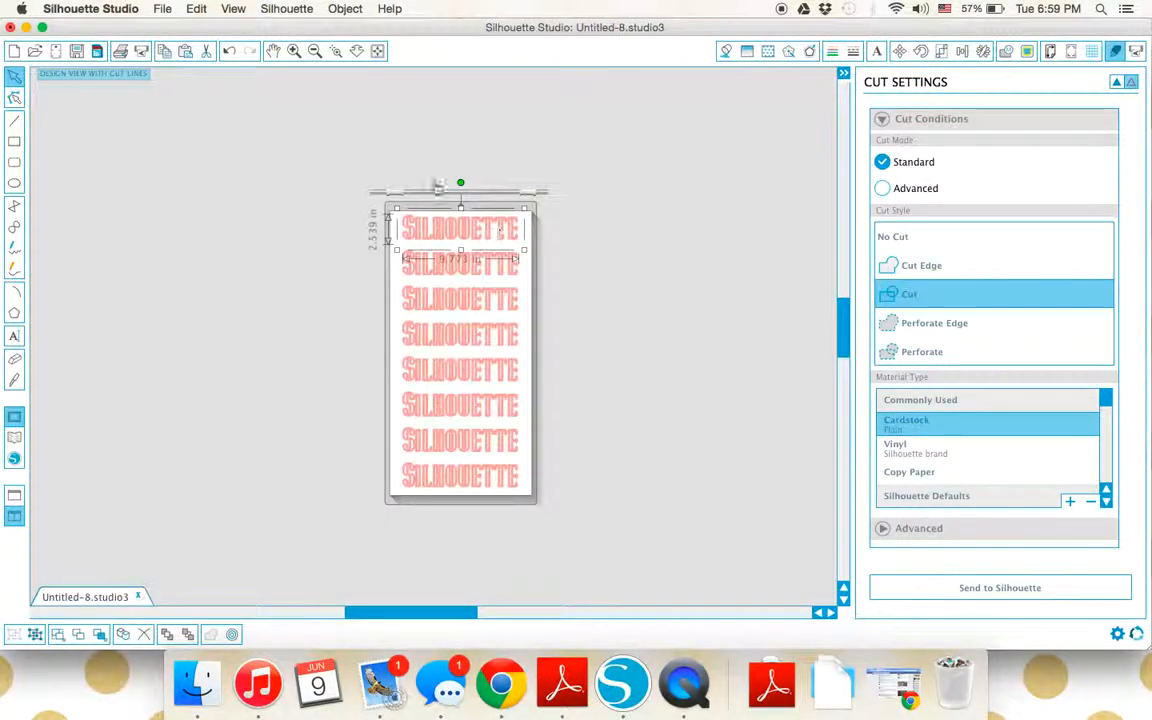
pyautogui.click(262, 8)
pyautogui.moveTo(324, 6)
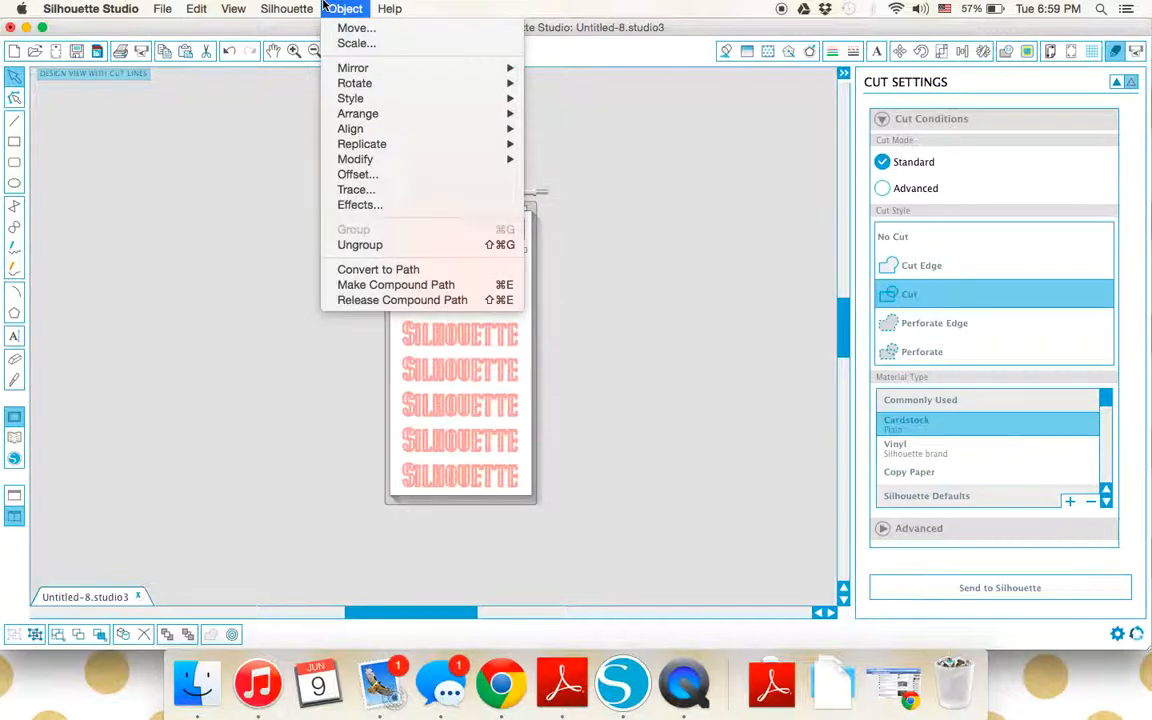
pyautogui.moveTo(336, 86)
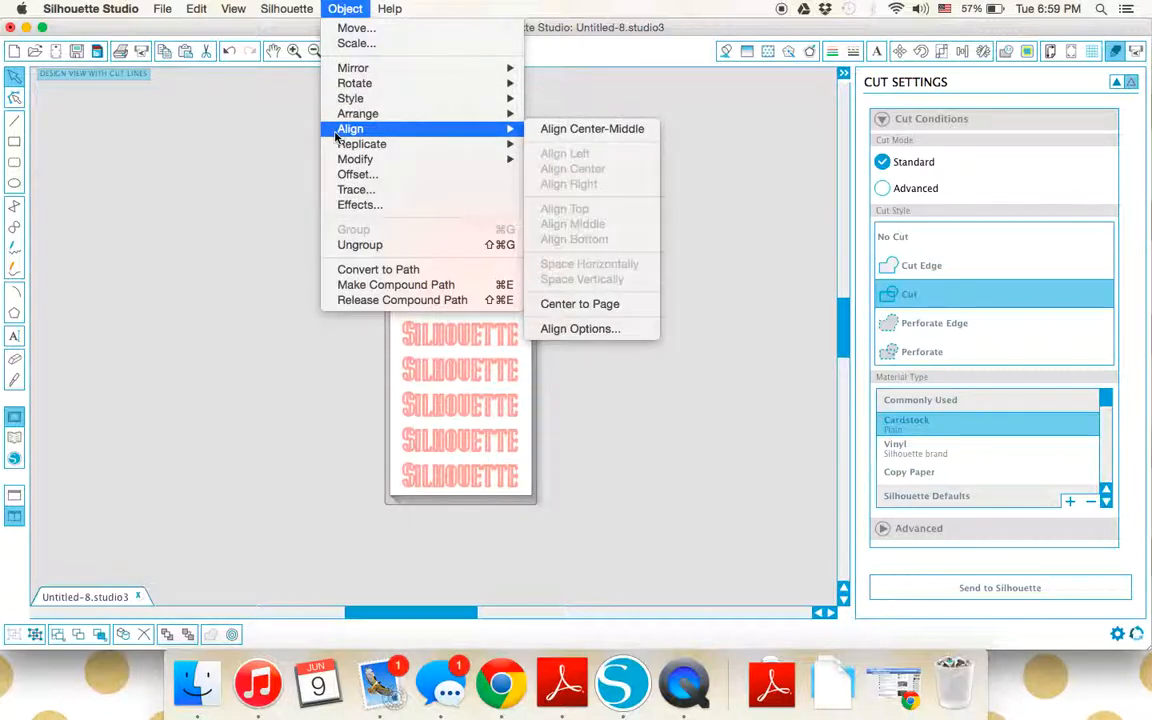
pyautogui.moveTo(340, 148)
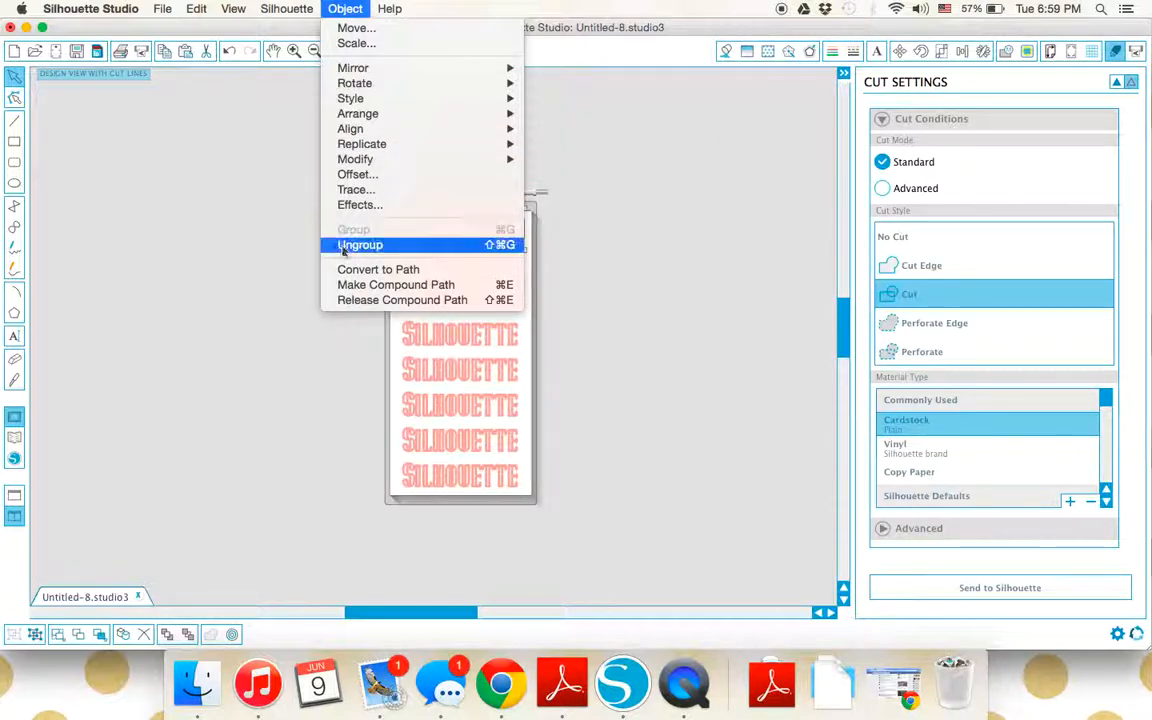
pyautogui.click(319, 381)
pyautogui.click(319, 381)
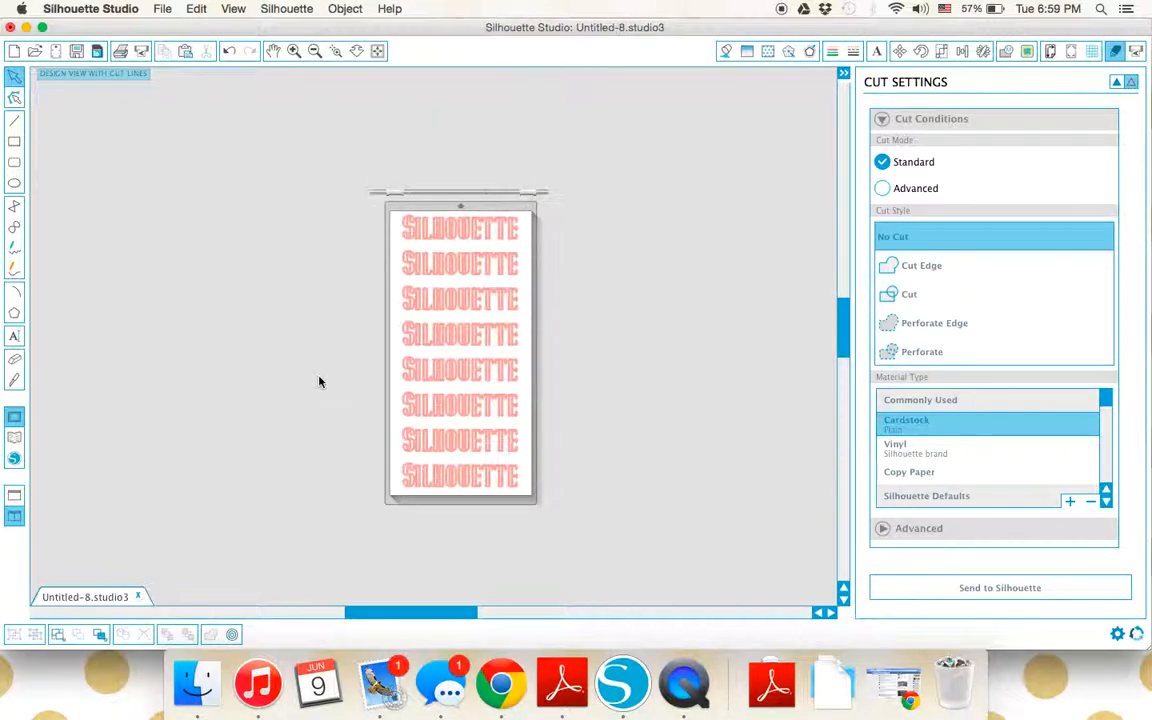
# Examine the cut lines of the upper "Silhouette" copies up close
pyautogui.click(337, 53)
pyautogui.click(401, 257)
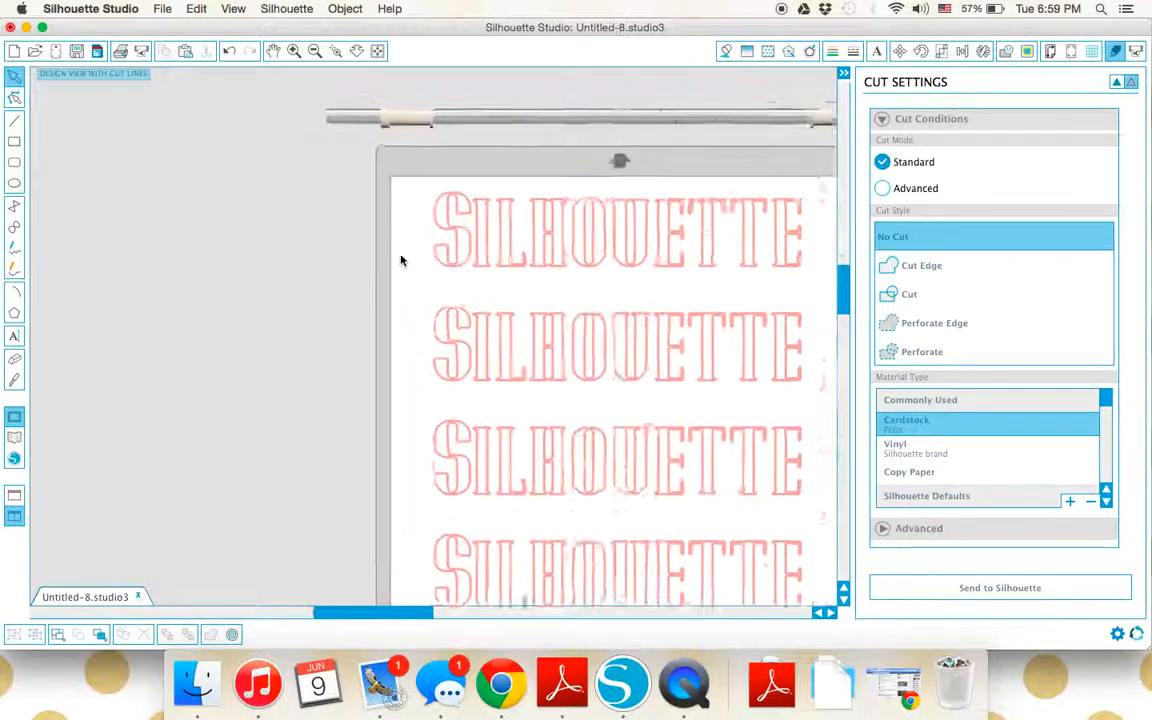
pyautogui.hscroll(3, 401, 260)
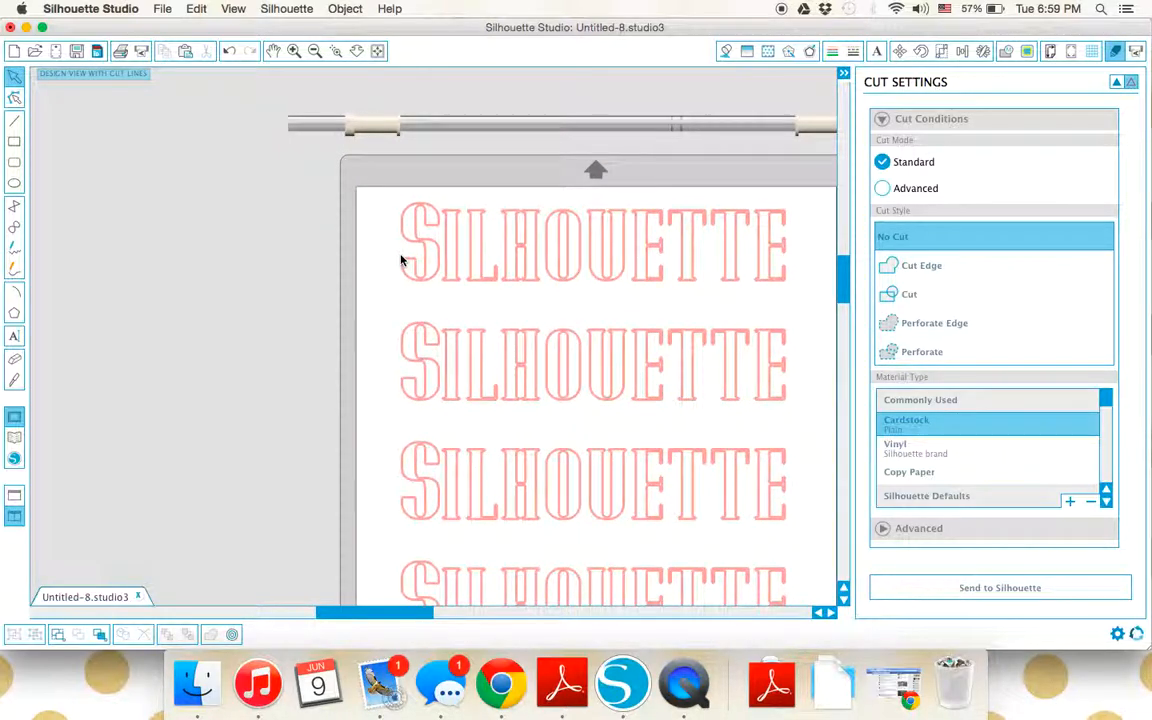
pyautogui.hscroll(6, 401, 258)
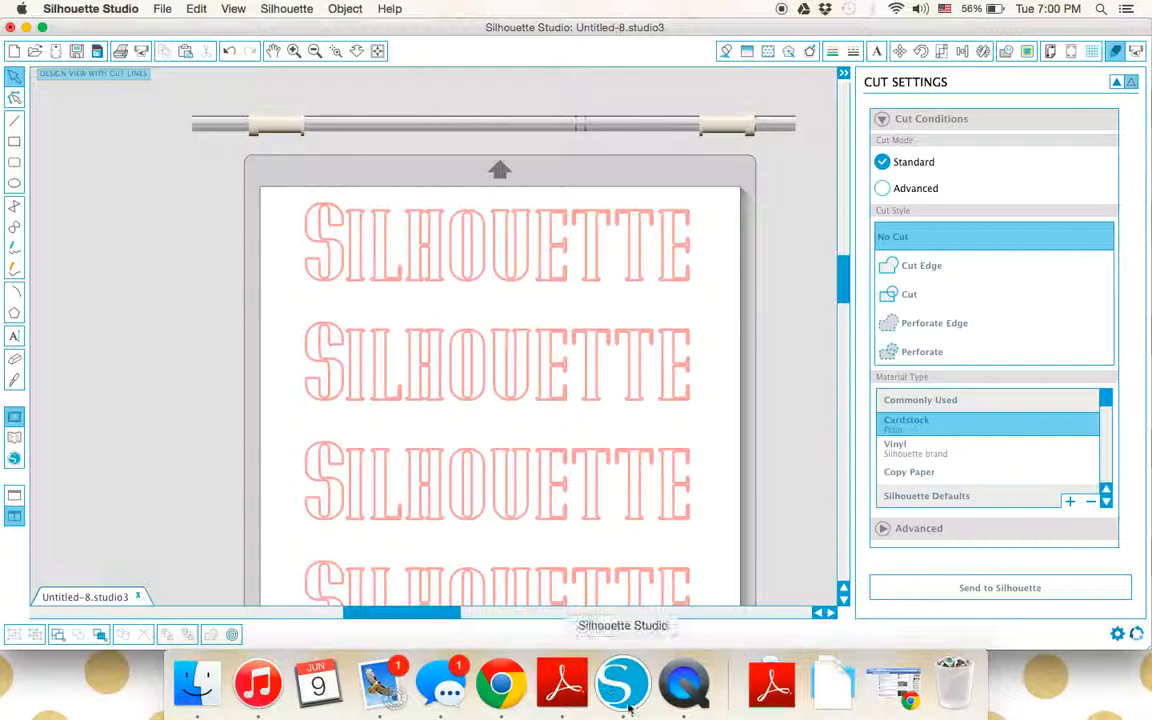
pyautogui.click(684, 684)
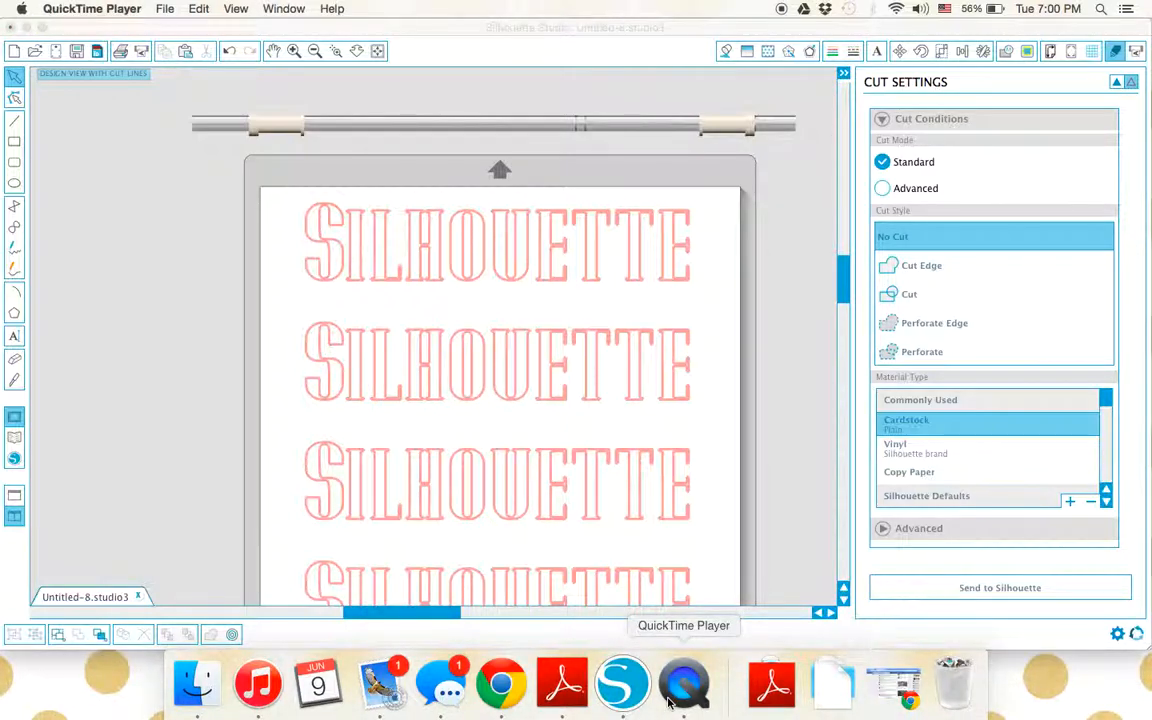